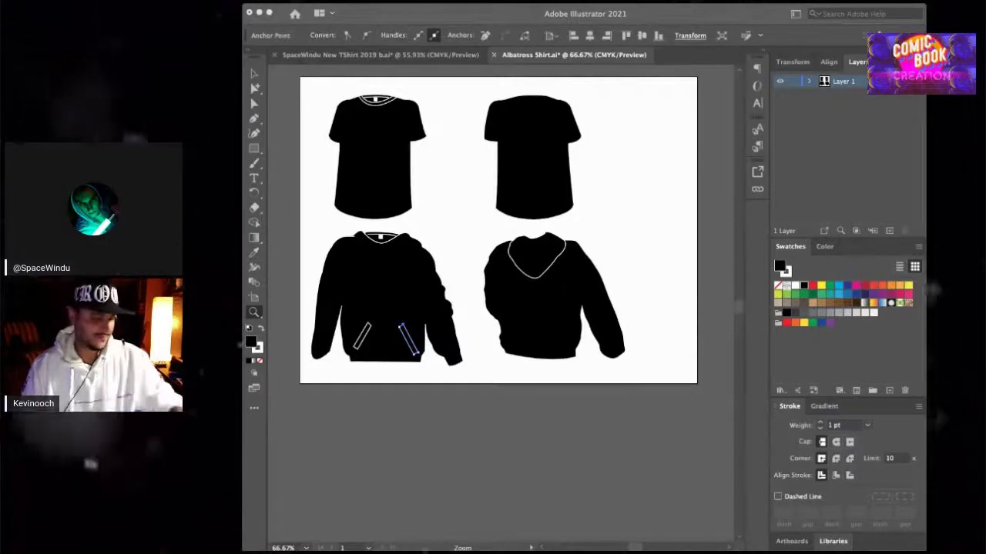
pyautogui.click(683, 17)
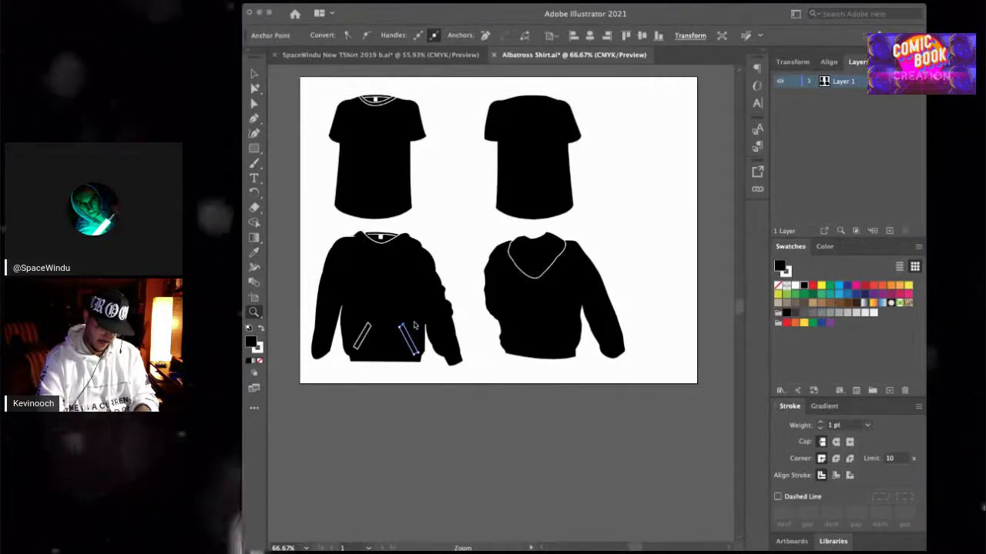
pyautogui.click(254, 74)
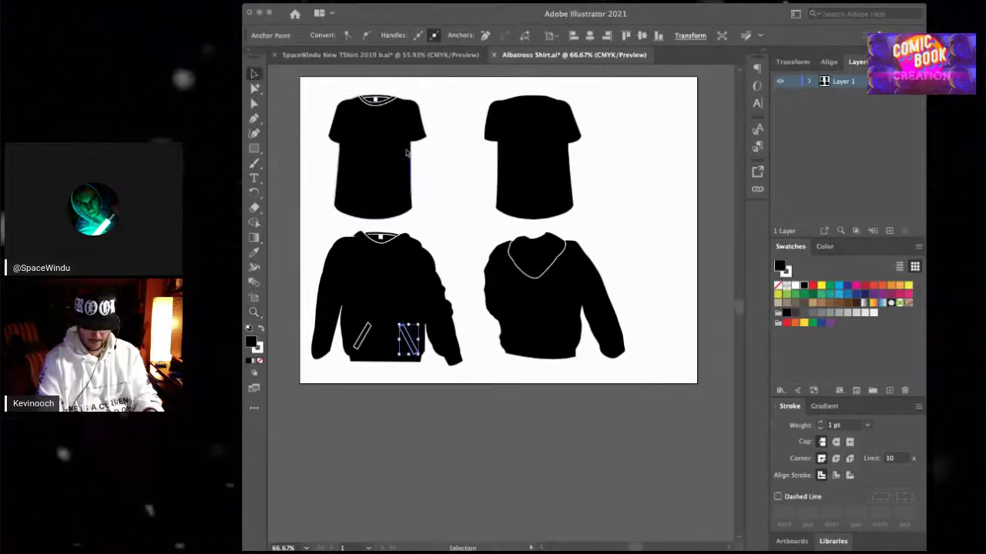
pyautogui.click(605, 431)
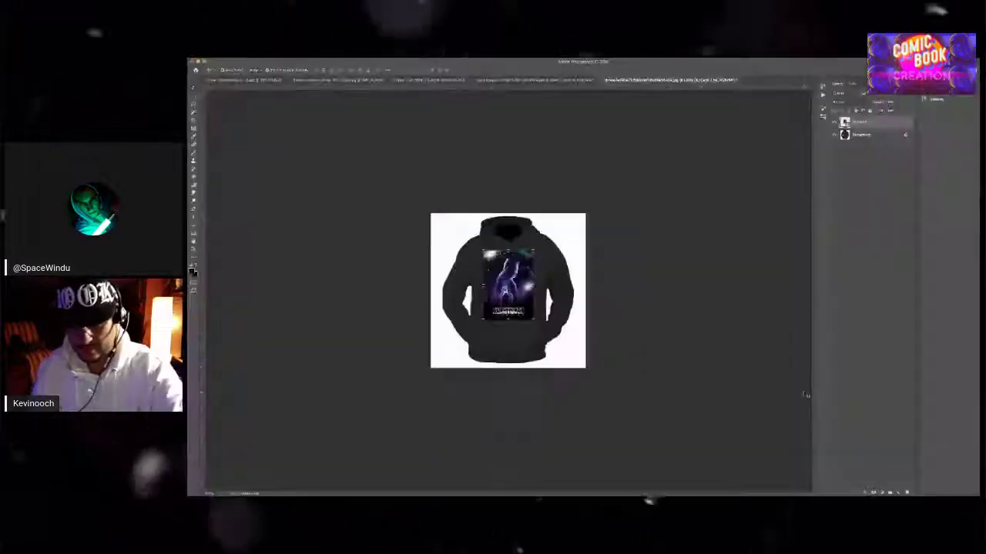
# Erase the edges of the poster artwork around its upper and left sides so they fade into the hoodie
pyautogui.press('super+0')
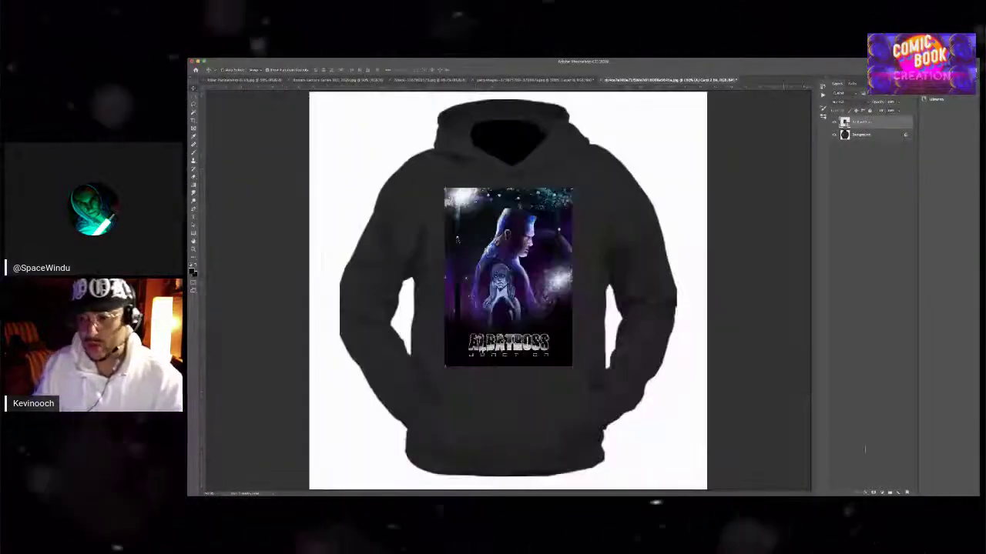
pyautogui.hotkey('ctrl', 't')
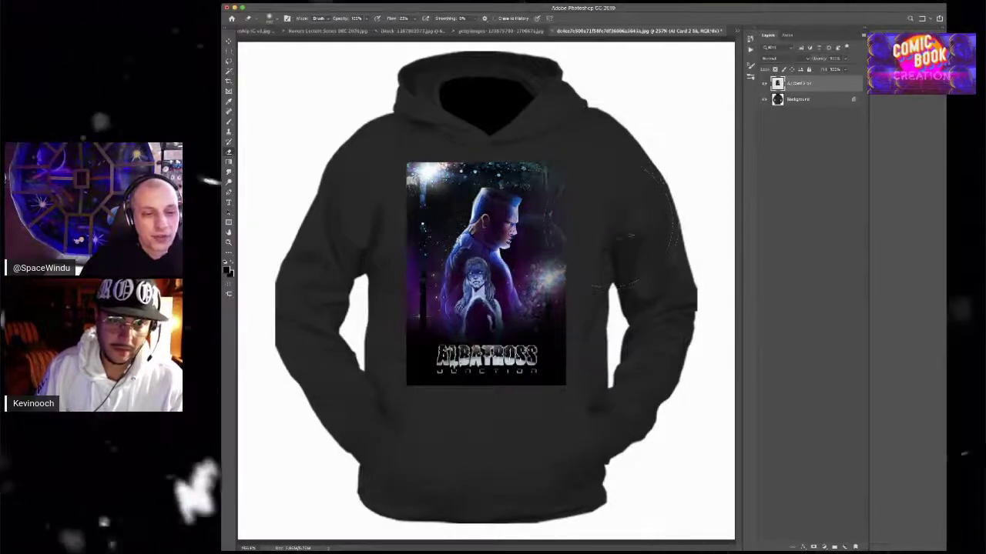
pyautogui.moveTo(403, 145)
pyautogui.mouseDown()
pyautogui.moveTo(416, 158)
pyautogui.moveTo(385, 202)
pyautogui.moveTo(395, 169)
pyautogui.moveTo(348, 304)
pyautogui.mouseUp()
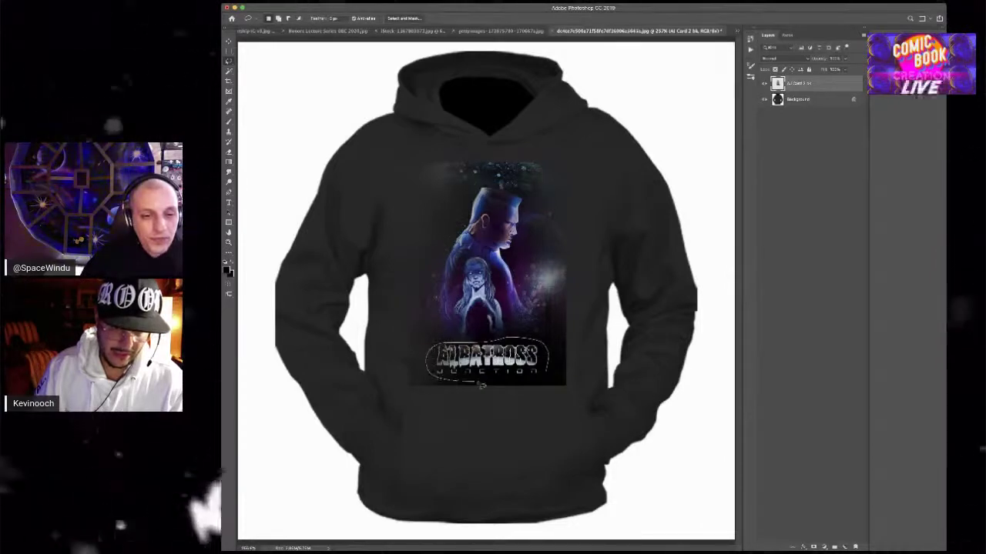
# Copy the Albatross Junction title onto its own layer, then rotate, scale and place it lengthwise along the hoodie sleeve beside the artwork
pyautogui.hotkey('ctrl', 'j')
pyautogui.hotkey('ctrl', 't')
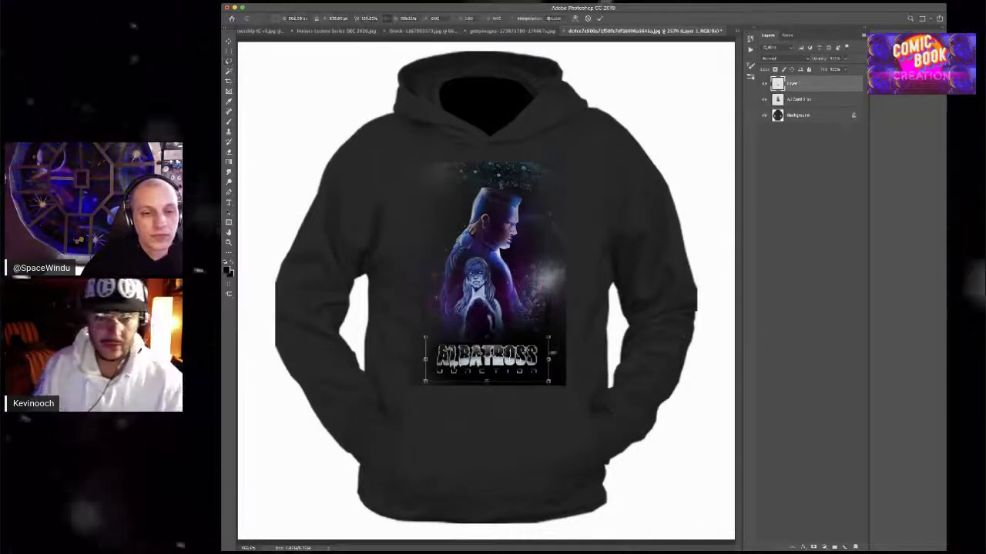
pyautogui.moveTo(559, 331); pyautogui.dragTo(541, 413)
pyautogui.moveTo(501, 370); pyautogui.dragTo(667, 270)
pyautogui.moveTo(703, 317); pyautogui.dragTo(712, 331)
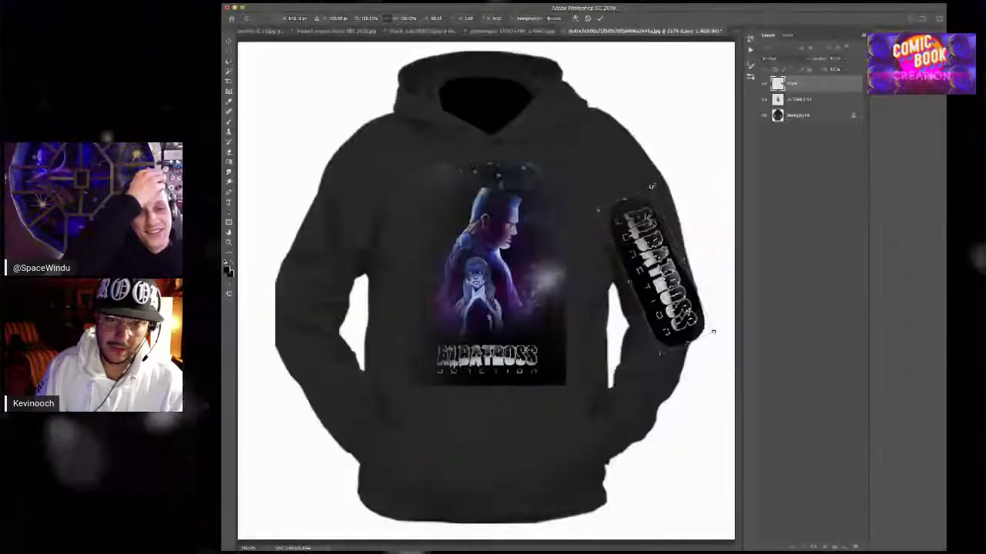
pyautogui.moveTo(652, 187); pyautogui.dragTo(651, 169)
pyautogui.moveTo(717, 255); pyautogui.dragTo(717, 268)
pyautogui.press('Return')
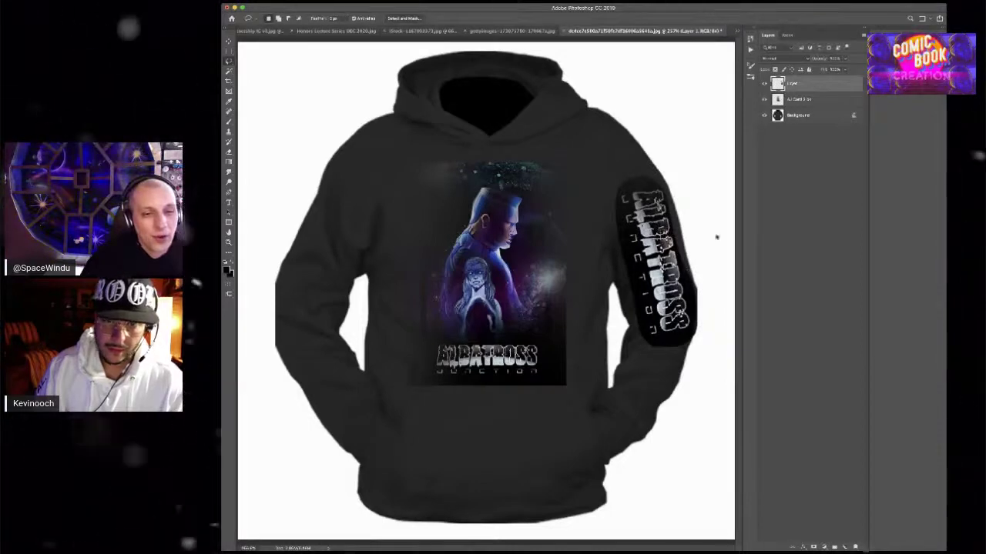
# Erase the black surround of the sleeve title and fill its lettering with white
pyautogui.press('e')
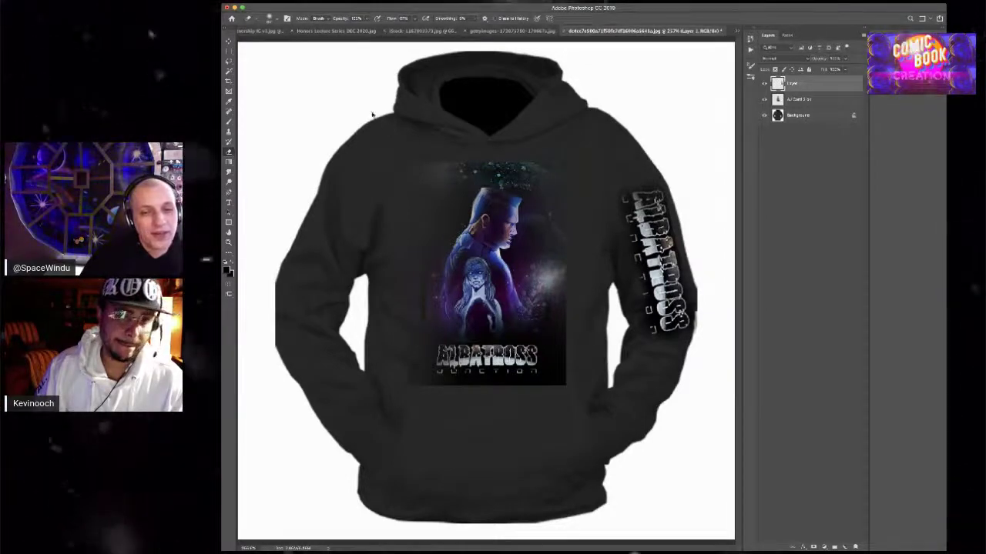
pyautogui.press('i')
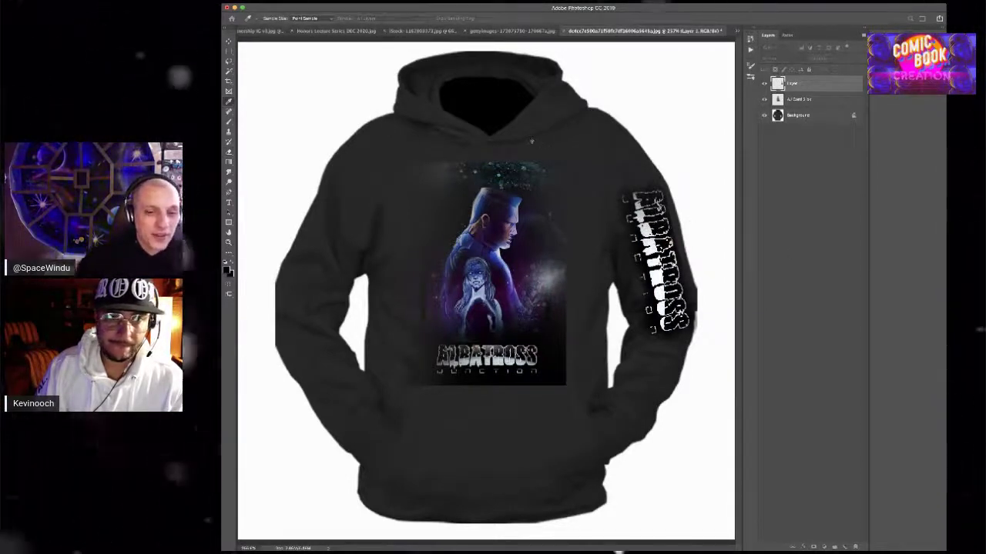
pyautogui.hotkey('alt', 'BackSpace')
pyautogui.hotkey('alt', 'BackSpace')
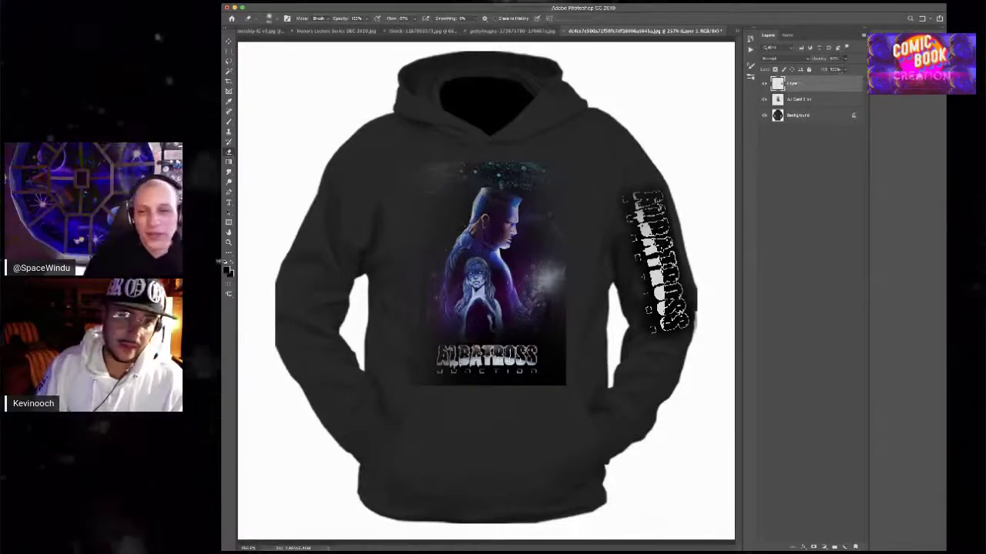
# Erase the remaining background and the lower title from the poster artwork layer, leaving only the two figures on the chest
pyautogui.click(804, 99)
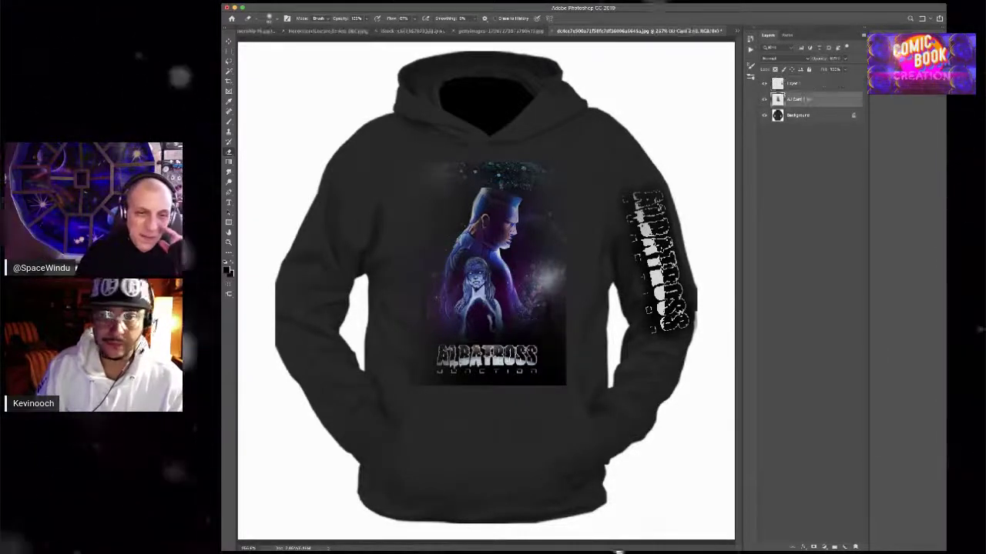
pyautogui.moveTo(559, 185); pyautogui.dragTo(477, 154)
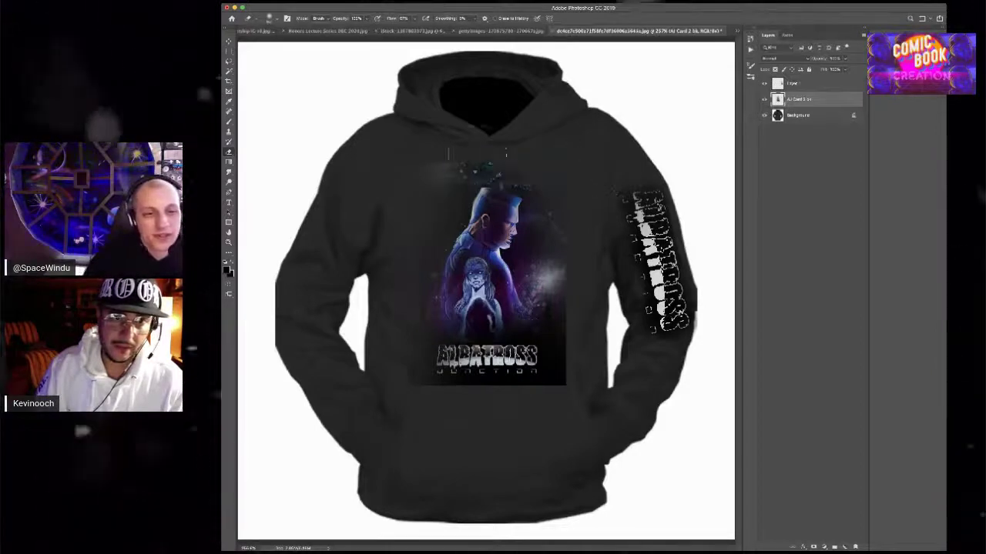
pyautogui.moveTo(562, 265)
pyautogui.mouseDown()
pyautogui.moveTo(552, 375)
pyautogui.moveTo(582, 366)
pyautogui.mouseUp()
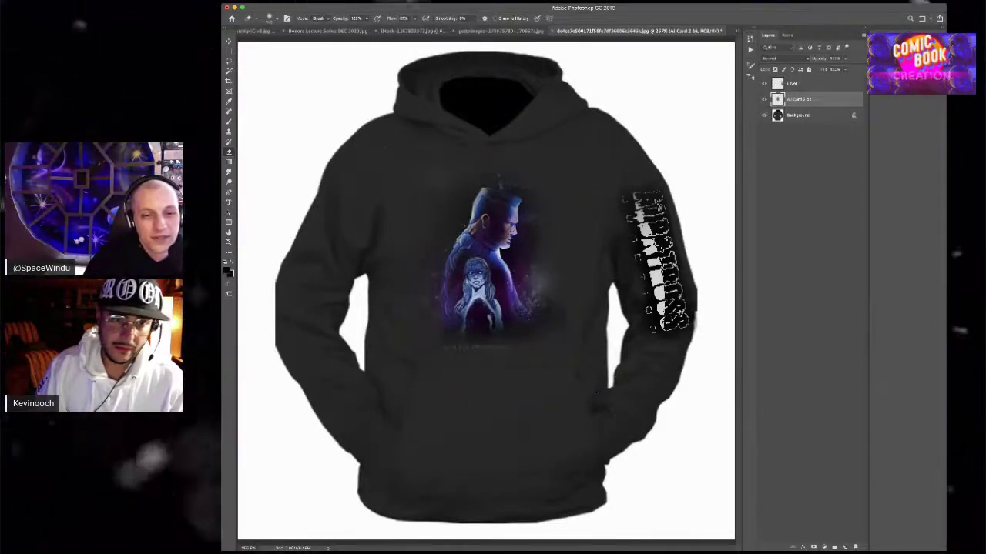
pyautogui.moveTo(562, 258); pyautogui.dragTo(572, 321)
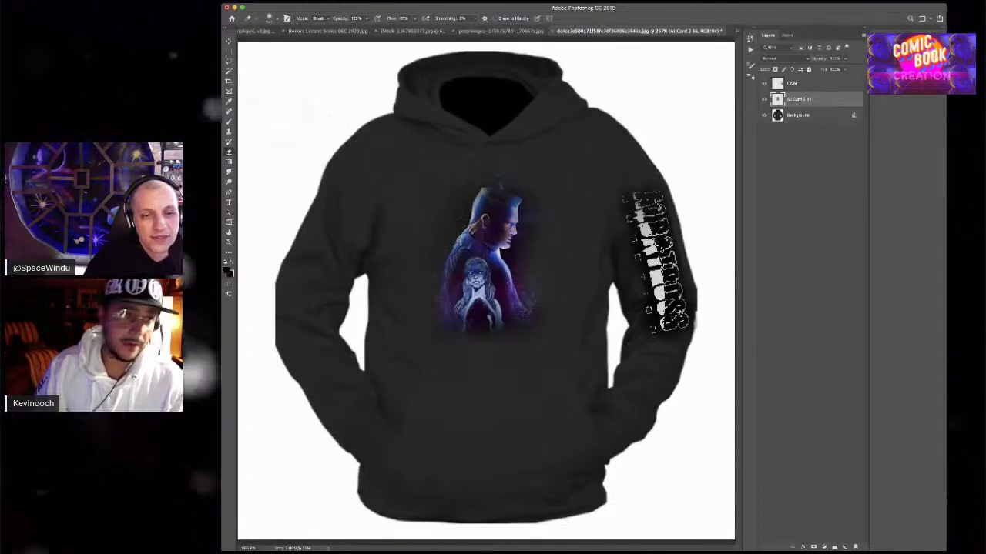
# Enlarge the two-figure artwork and centre it on the hoodie's chest
pyautogui.hotkey('ctrl', 't')
pyautogui.moveTo(567, 161); pyautogui.dragTo(608, 135)
pyautogui.moveTo(517, 251); pyautogui.dragTo(517, 261)
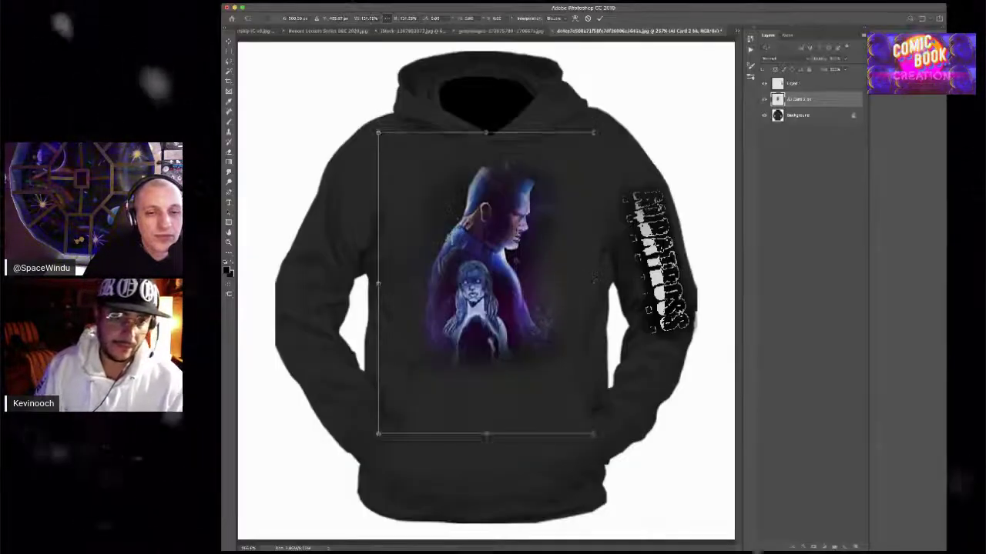
pyautogui.press('Return')
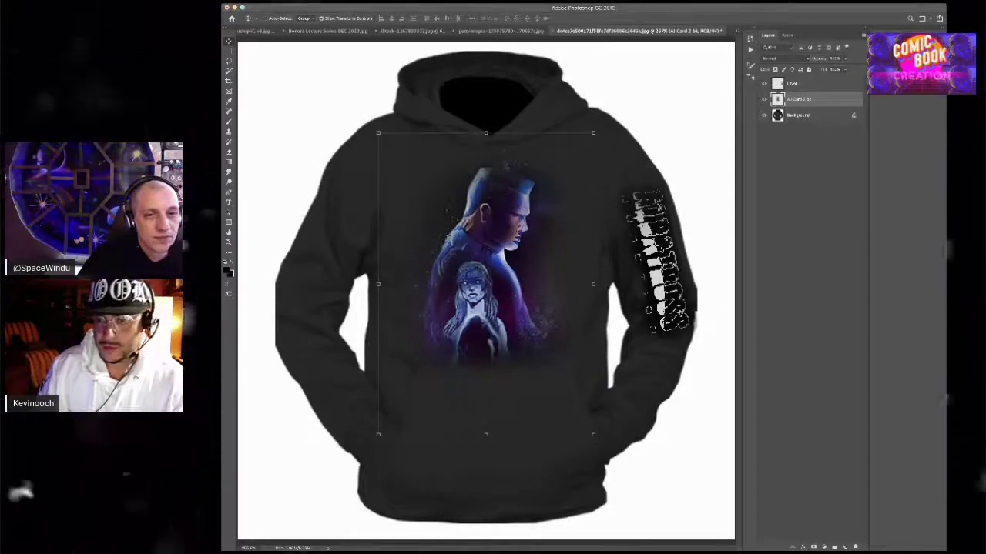
# Paste the black bird silhouette image into the mockup and scale it up to cover the chest
pyautogui.press('super')
pyautogui.hotkey('ctrl', 'v')
pyautogui.moveTo(543, 221); pyautogui.dragTo(606, 145)
pyautogui.press('Return')
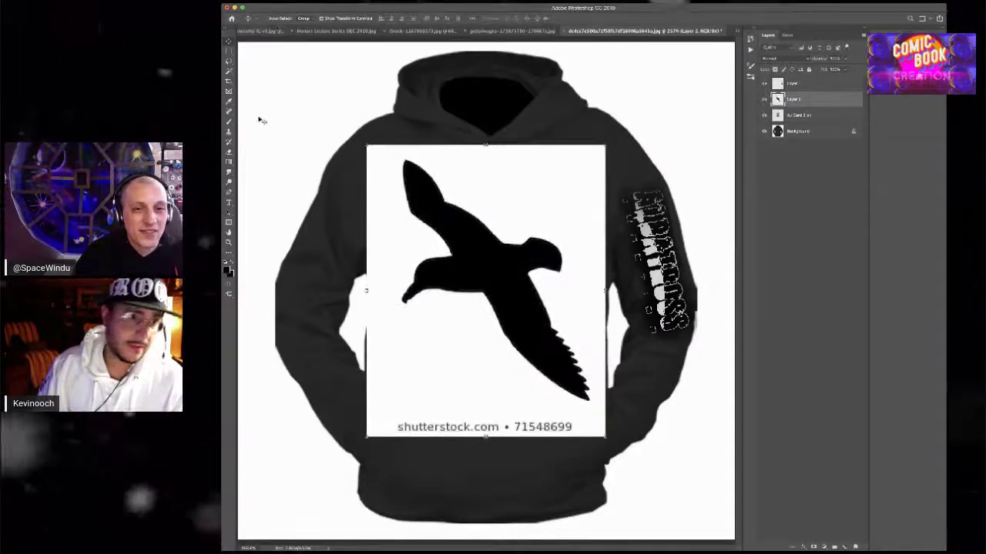
# Select the black bird shape on its layer with the Magic Wand
pyautogui.click(820, 117)
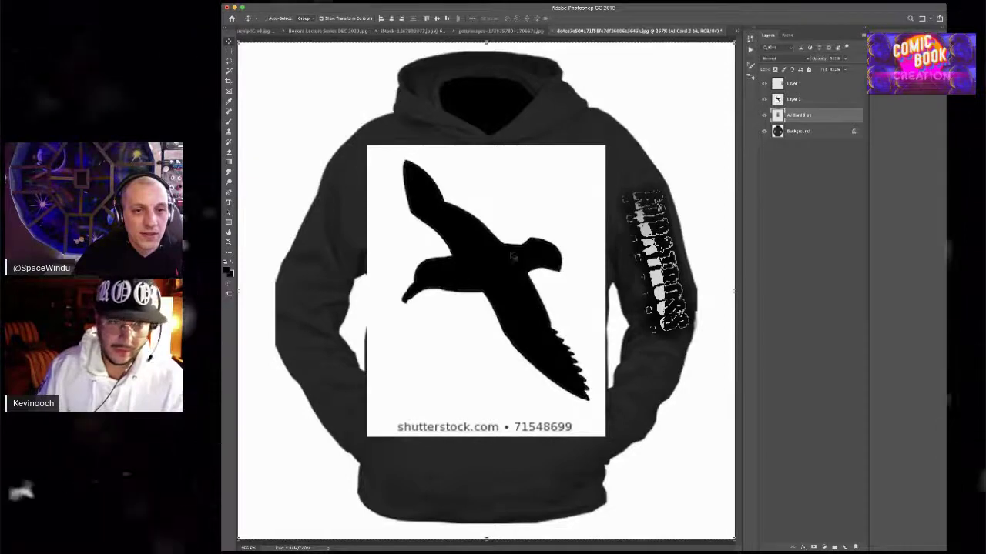
pyautogui.click(809, 100)
pyautogui.press('w')
pyautogui.click(502, 271)
# Hide the bird and figure artwork layers, and paste the figures into the bird-shaped selection above the sleeve title layer
pyautogui.click(764, 100)
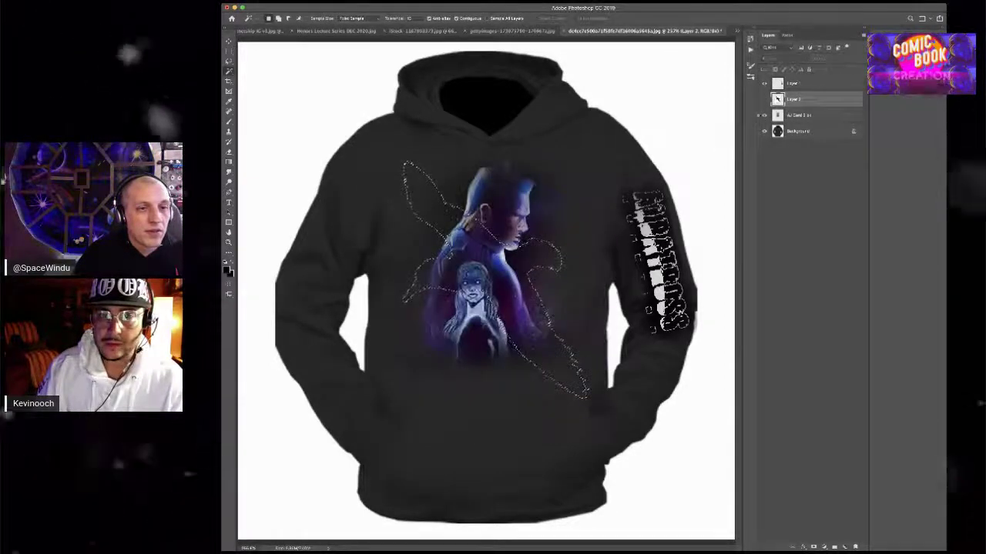
pyautogui.click(764, 115)
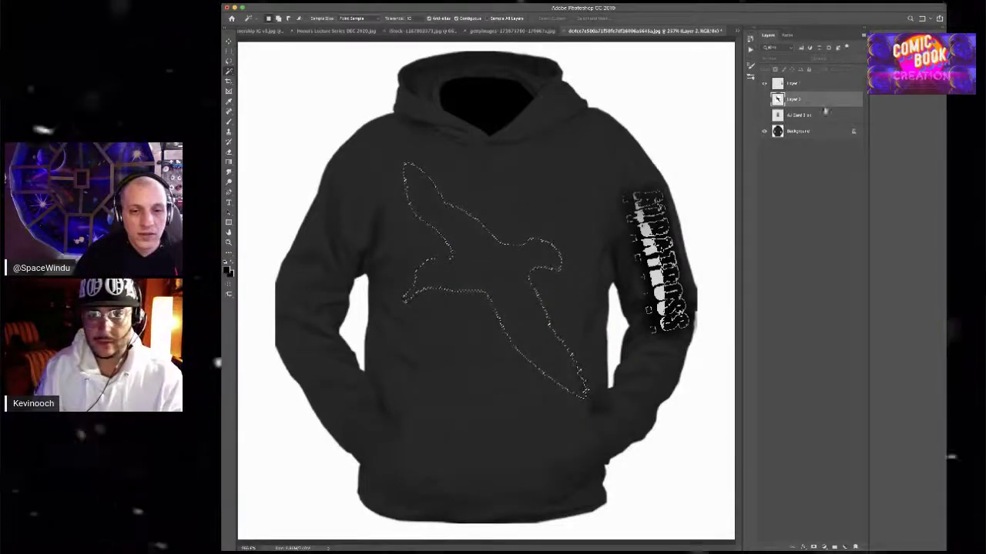
pyautogui.click(816, 86)
pyautogui.press('super+alt+shift+v')
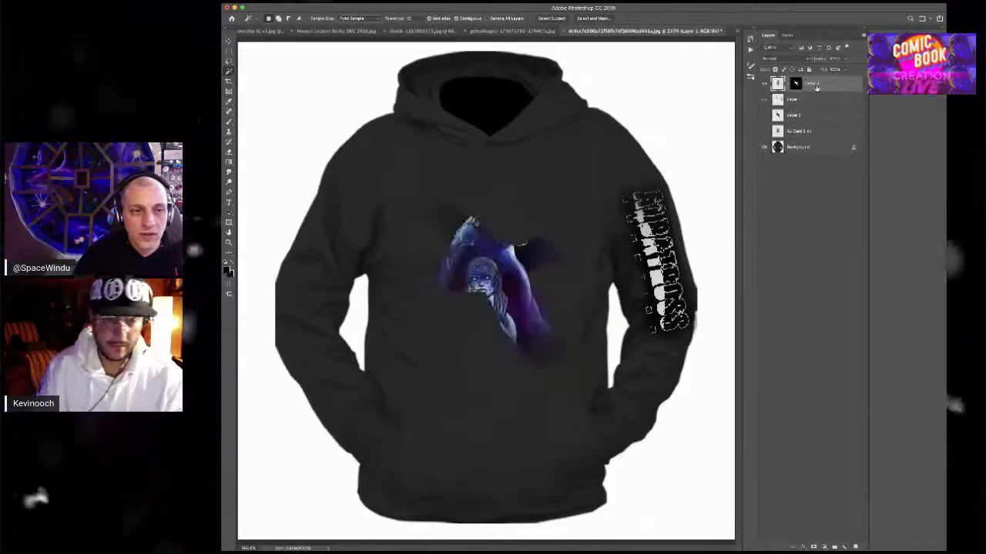
# Scale down the masked figure artwork and position it inside the bird's body just below the head
pyautogui.press('super+t')
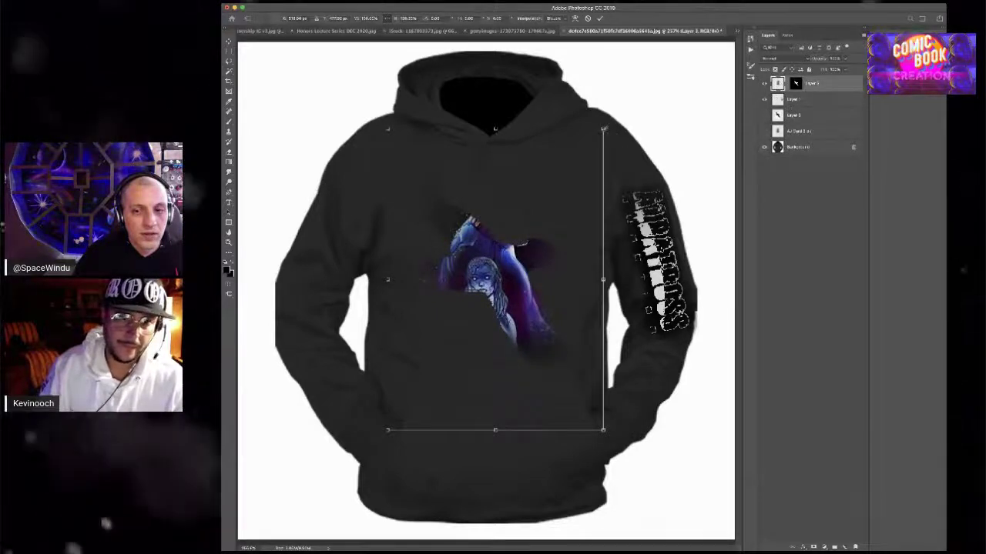
pyautogui.moveTo(583, 161); pyautogui.dragTo(562, 186)
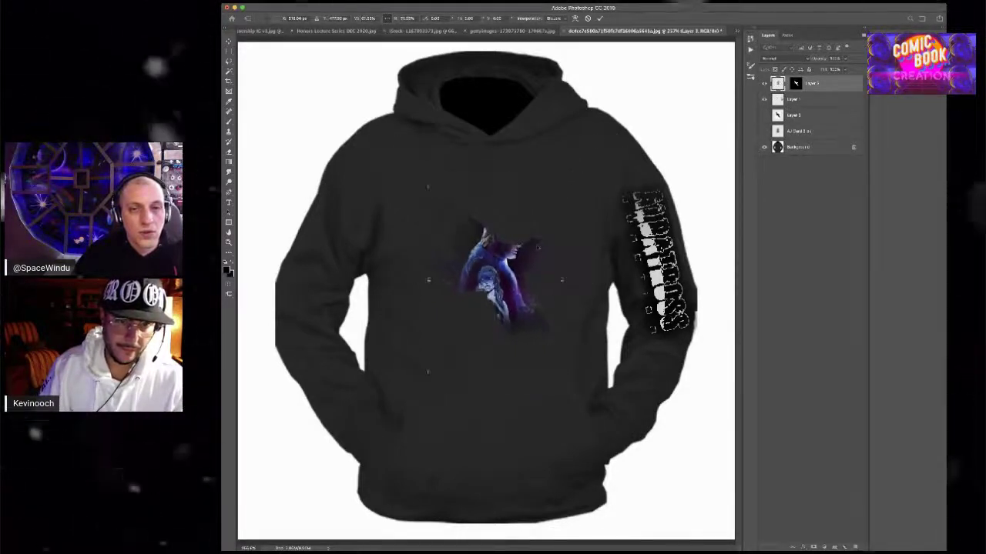
pyautogui.moveTo(501, 278); pyautogui.dragTo(480, 276)
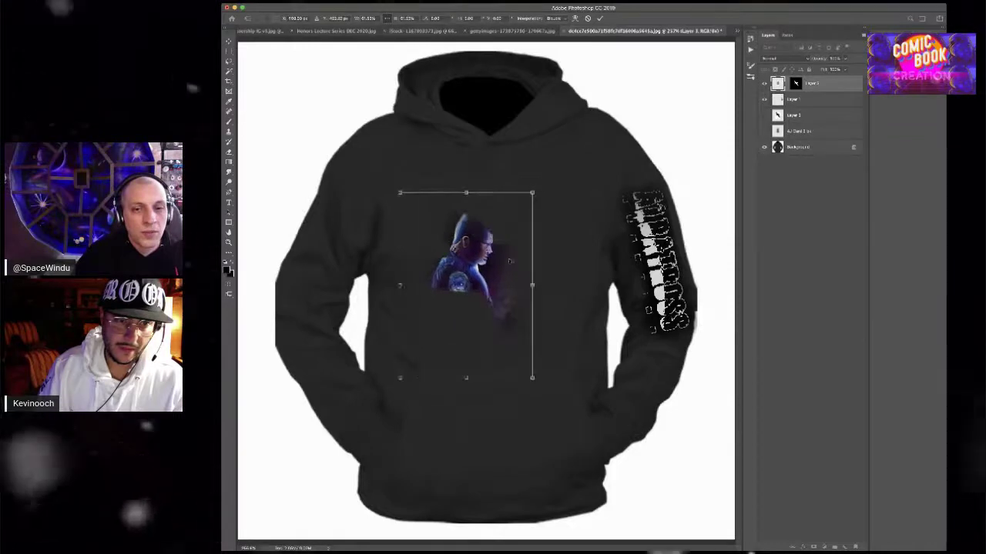
pyautogui.moveTo(401, 378); pyautogui.dragTo(414, 359)
pyautogui.moveTo(482, 263); pyautogui.dragTo(486, 274)
pyautogui.moveTo(506, 221); pyautogui.dragTo(504, 228)
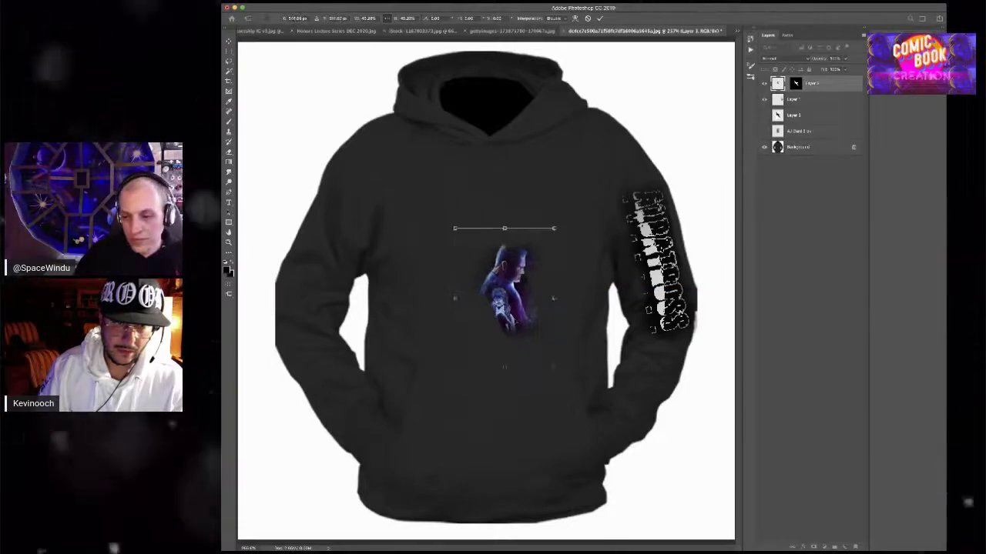
pyautogui.moveTo(457, 363); pyautogui.dragTo(462, 358)
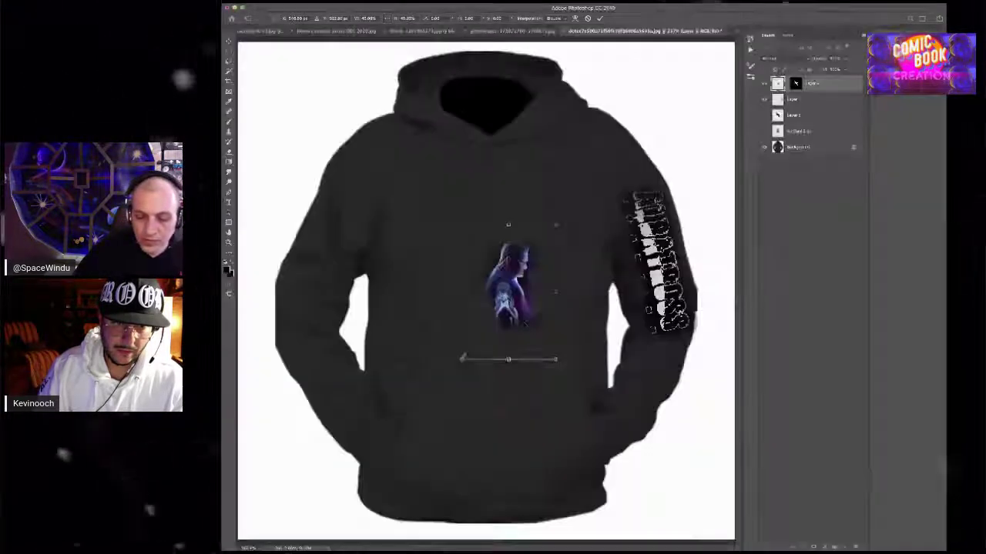
pyautogui.press('Return')
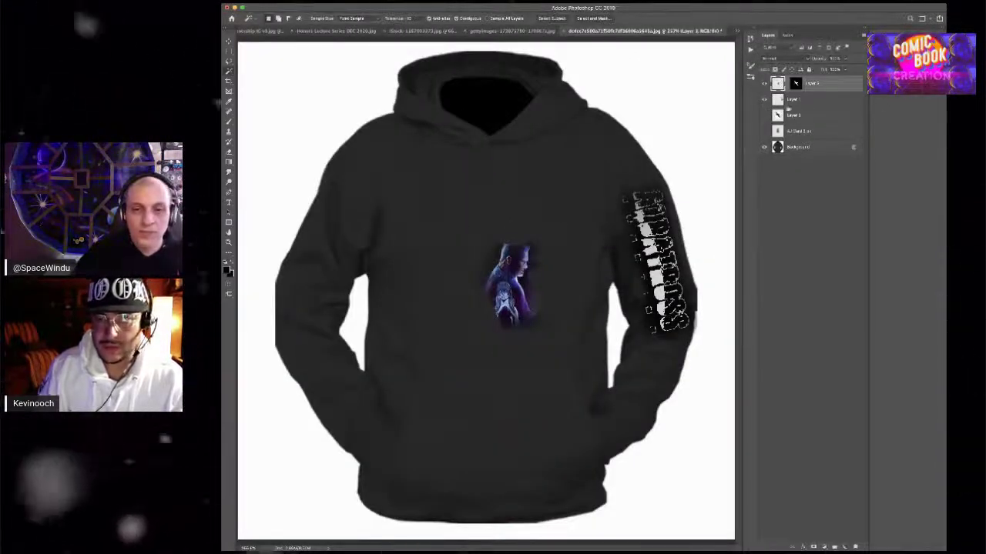
# Load the bird mask as a selection, paint it dark purple on a new layer above the hidden bird image, and deselect
pyautogui.keyDown('ctrl'); pyautogui.click(797, 87); pyautogui.keyUp('ctrl')
pyautogui.click(793, 115)
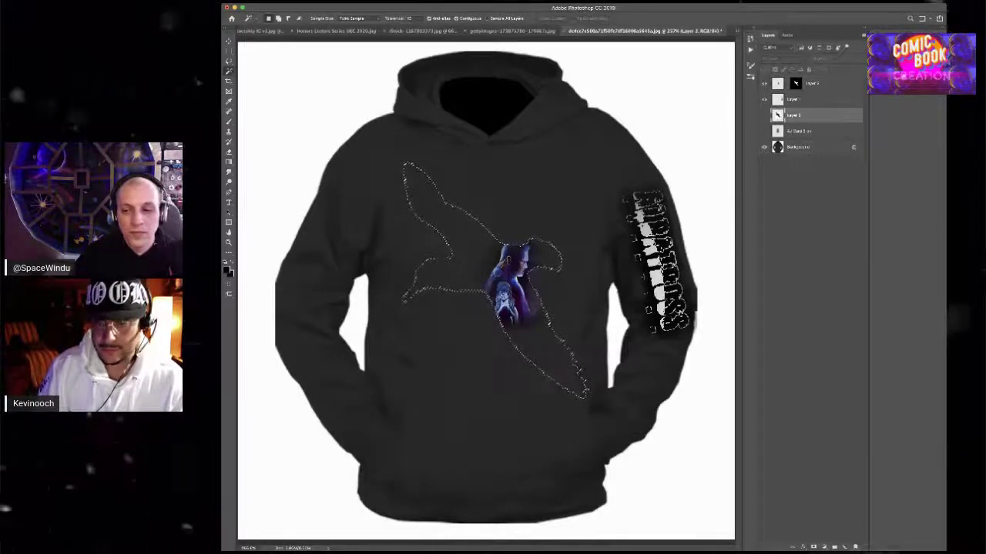
pyautogui.hotkey('ctrl', 'j')
pyautogui.press('b')
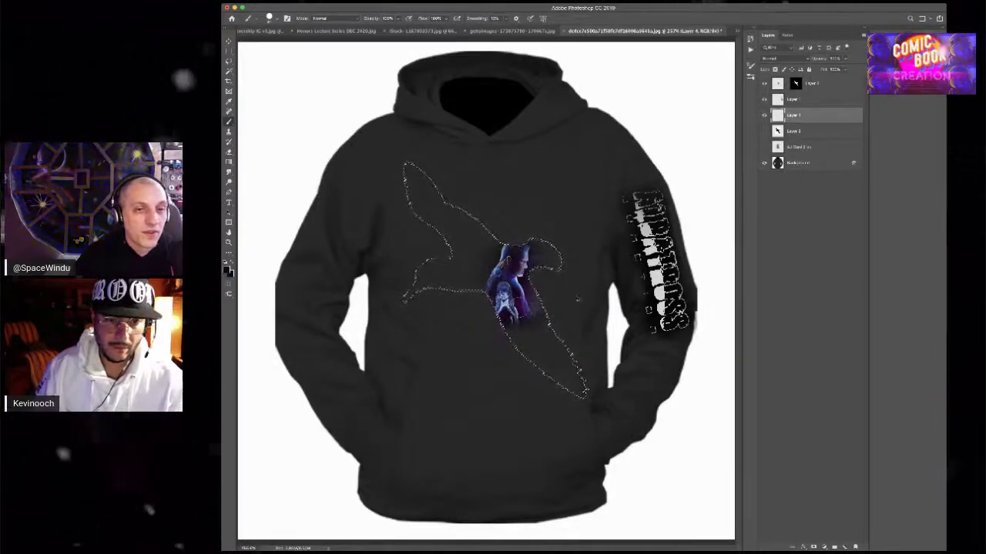
pyautogui.moveTo(419, 185)
pyautogui.mouseDown()
pyautogui.moveTo(450, 269)
pyautogui.moveTo(478, 239)
pyautogui.moveTo(543, 355)
pyautogui.mouseUp()
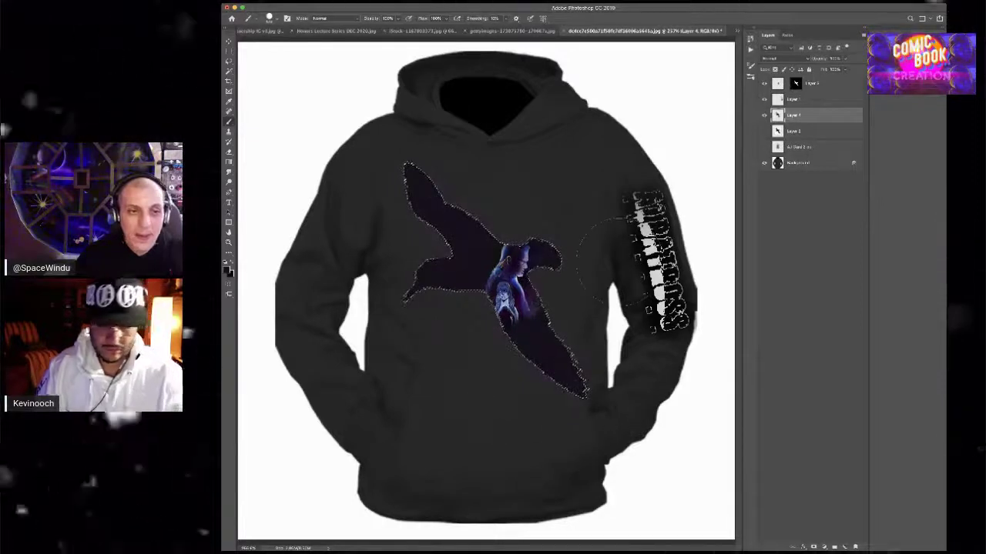
pyautogui.press('super+d')
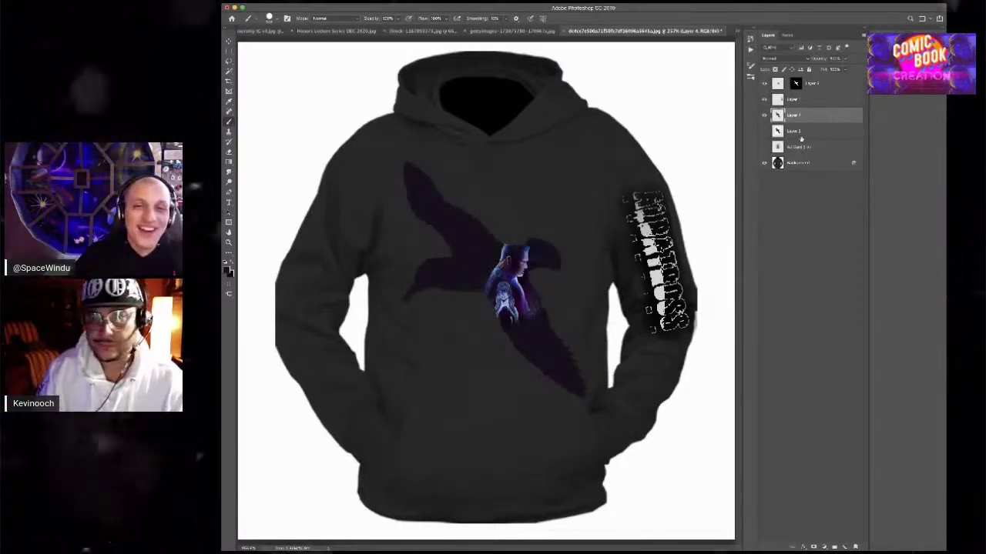
# Select the masked figures and purple bird layers together and move them higher on the hoodie's chest
pyautogui.click(763, 99)
pyautogui.click(764, 100)
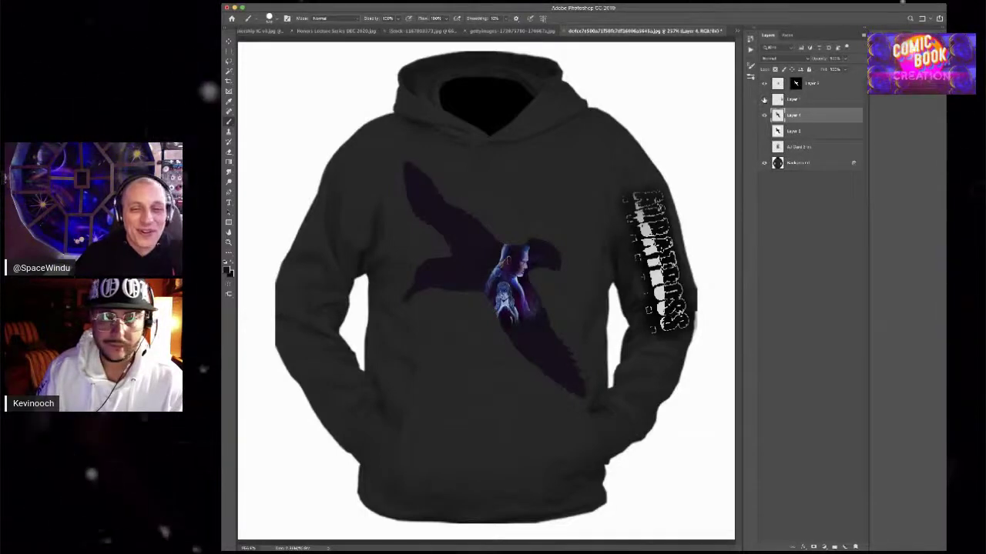
pyautogui.keyDown('shift'); pyautogui.click(801, 100); pyautogui.keyUp('shift')
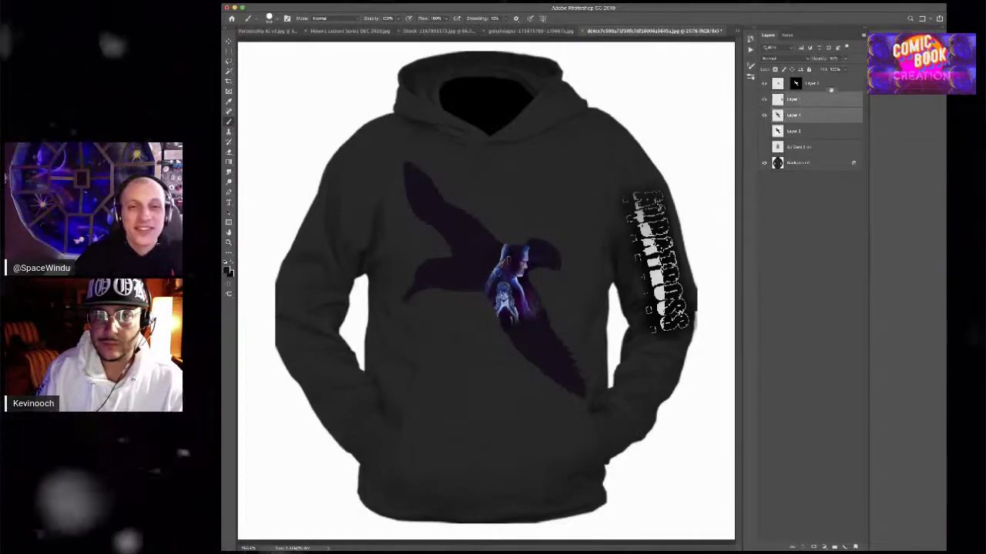
pyautogui.click(830, 85)
pyautogui.keyDown('super'); pyautogui.click(817, 119); pyautogui.keyUp('super')
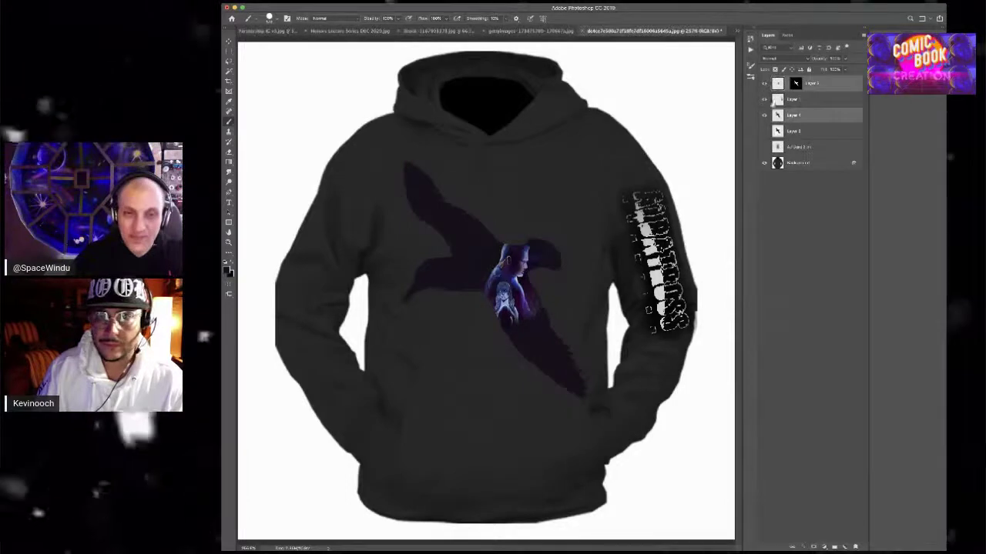
pyautogui.press('v')
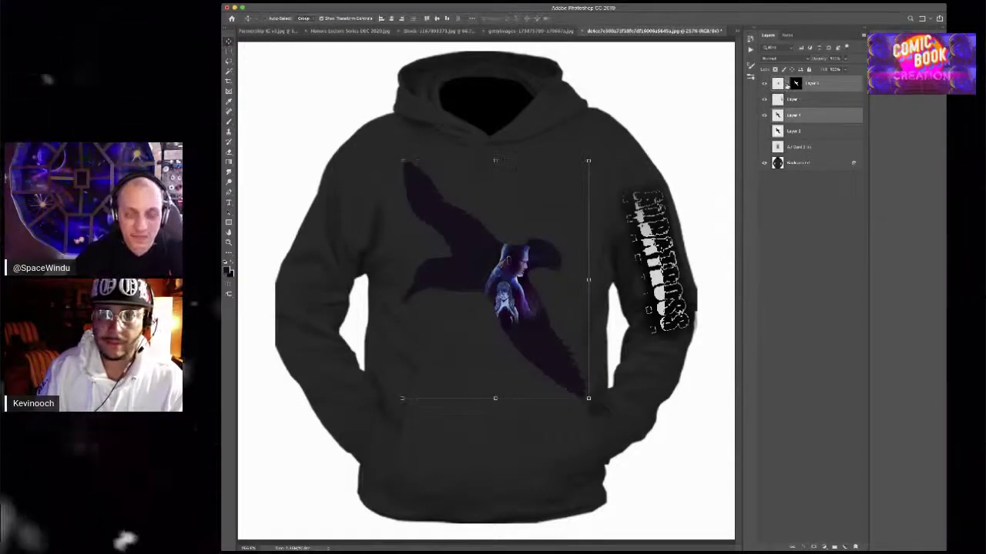
pyautogui.moveTo(534, 281); pyautogui.dragTo(522, 237)
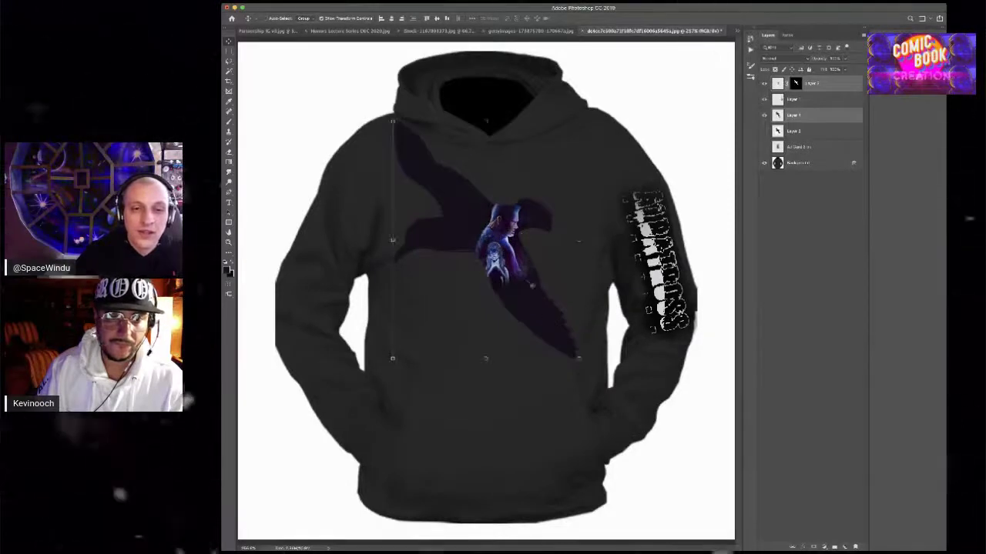
pyautogui.moveTo(478, 214); pyautogui.dragTo(486, 227)
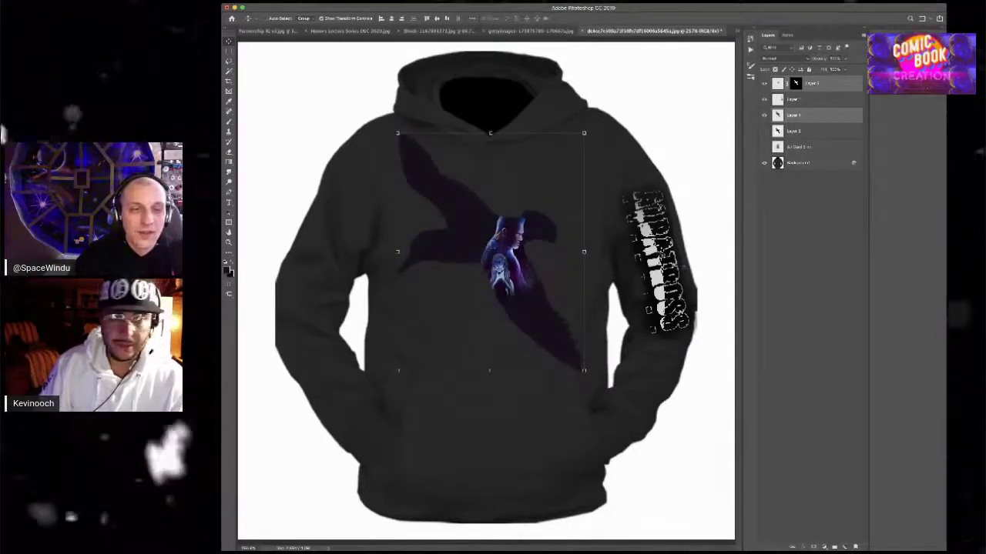
# Duplicate the sleeve title, rotate the copy nearly level, and shrink it into a small logo near the hoodie's lower-left hem
pyautogui.click(802, 97)
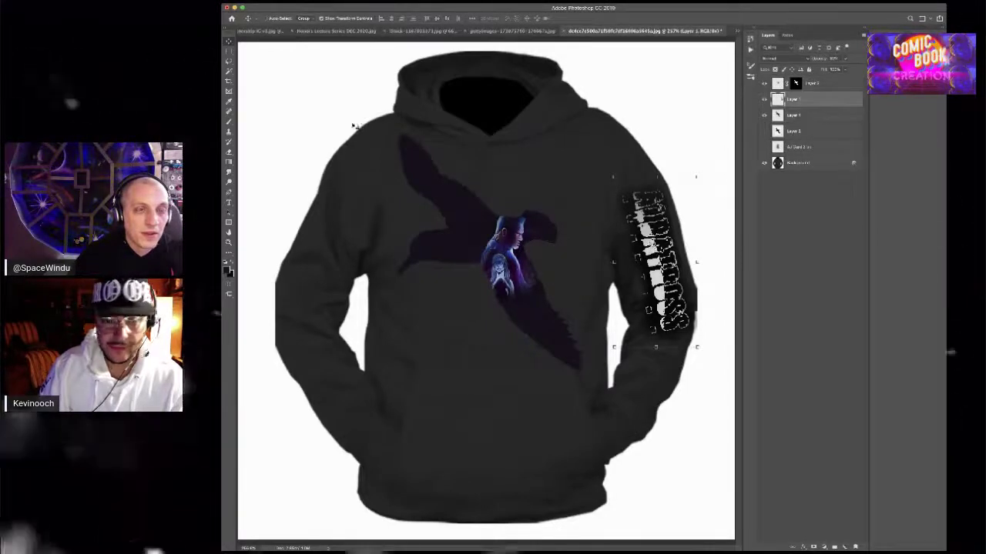
pyautogui.keyDown('alt'); pyautogui.moveTo(658, 260); pyautogui.dragTo(502, 173); pyautogui.keyUp('alt')
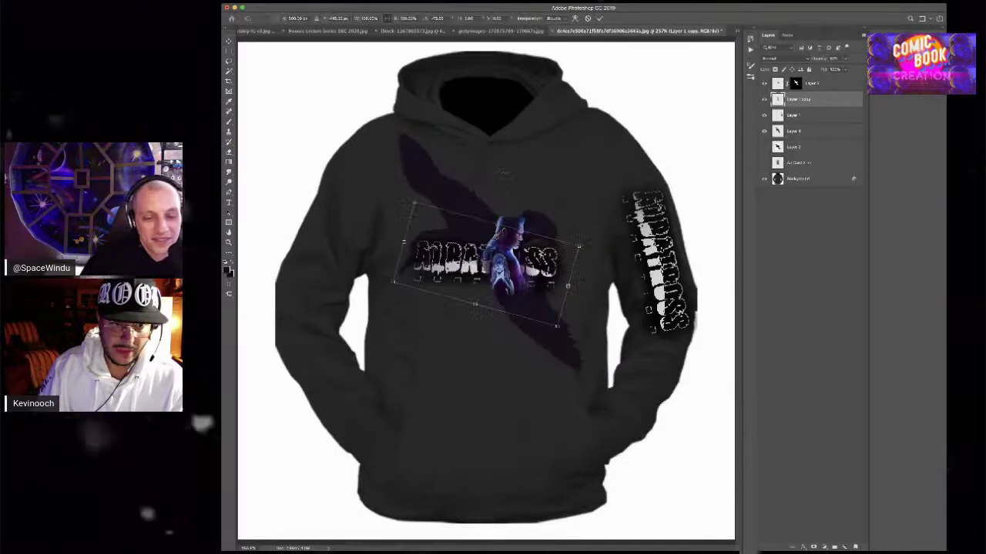
pyautogui.moveTo(579, 246); pyautogui.dragTo(459, 467)
pyautogui.moveTo(451, 410); pyautogui.dragTo(422, 478)
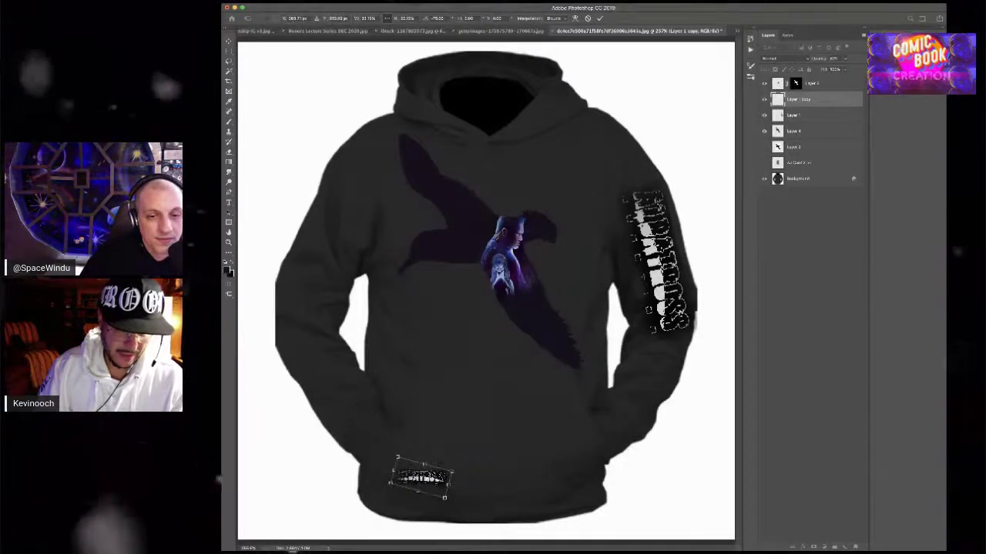
pyautogui.press('Return')
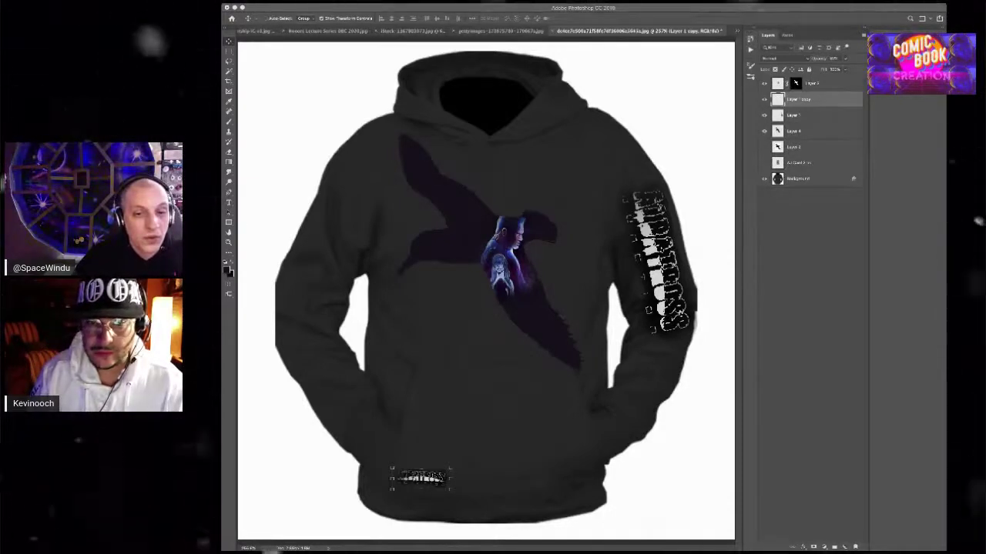
# Place the full Albatross Junction card artwork on the hoodie, hide its layer, and load the bird mask as a selection
pyautogui.moveTo(429, 325); pyautogui.dragTo(430, 325)
pyautogui.press('Return')
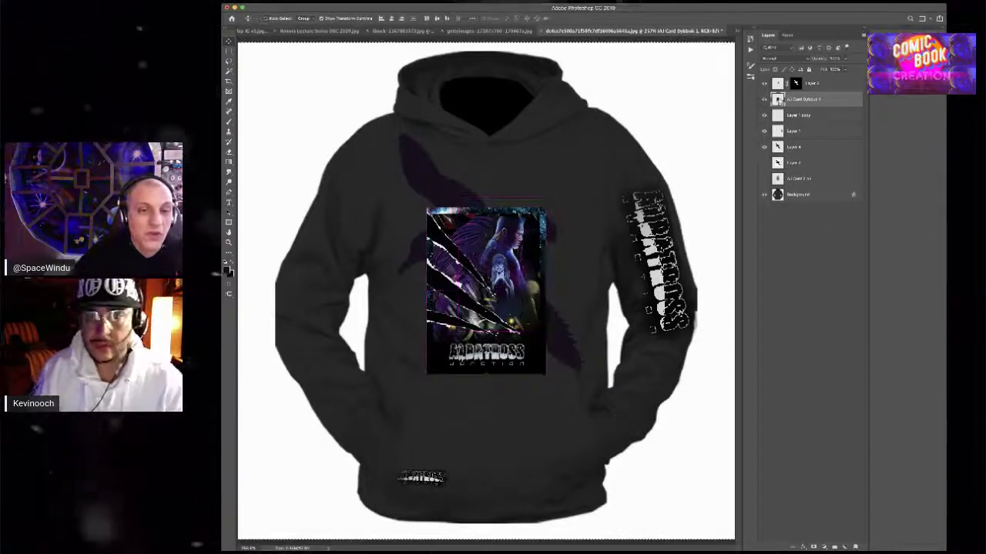
pyautogui.click(764, 100)
pyautogui.keyDown('super'); pyautogui.click(797, 83); pyautogui.keyUp('super')
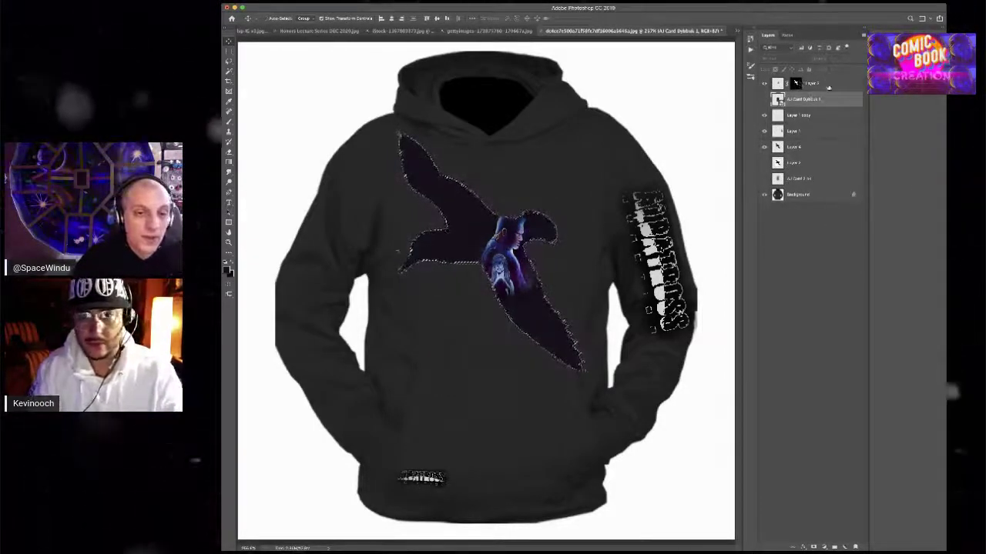
# Paste the card artwork into the bird selection above the figures layer and shift it down toward the lower-left wing
pyautogui.click(828, 87)
pyautogui.press('super+alt+shift+v')
pyautogui.hotkey('ctrl', 't')
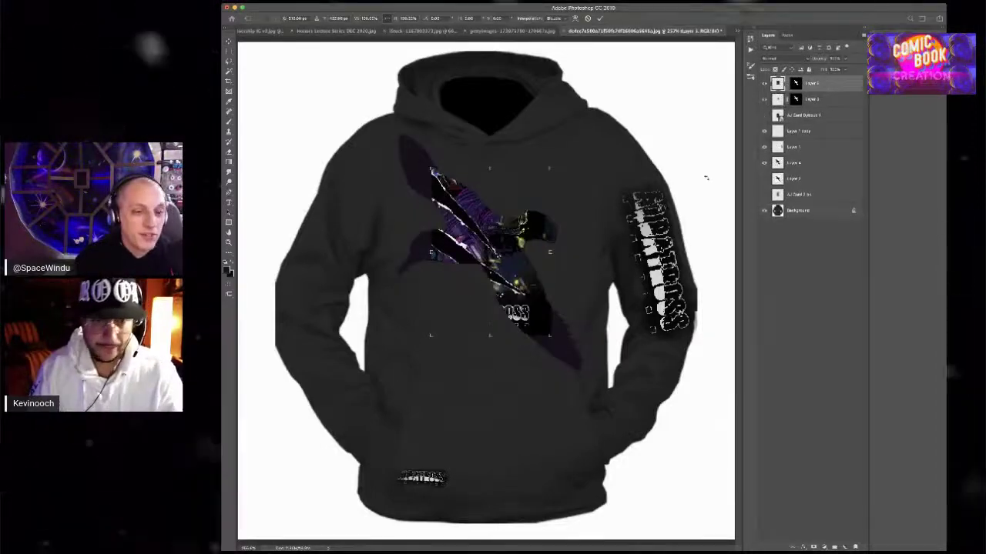
pyautogui.moveTo(490, 252); pyautogui.dragTo(452, 271)
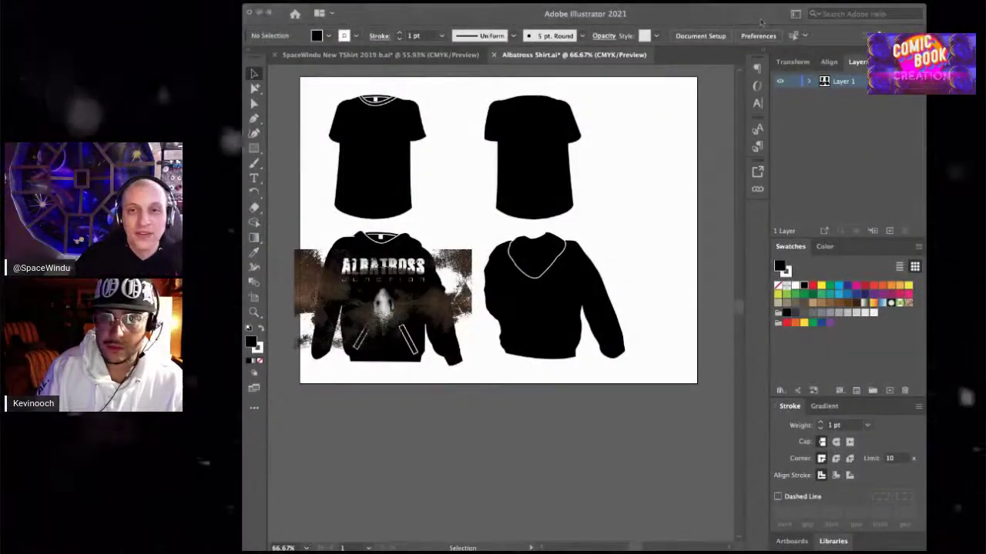
# Switch to Illustrator and examine the printed hoodie design in Albatross Shirt.ai up close
pyautogui.click(381, 308)
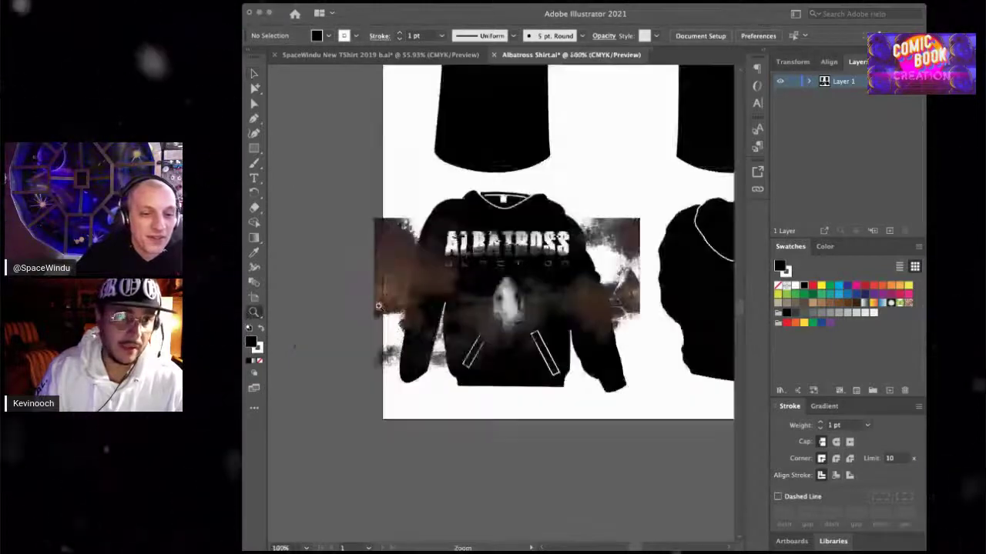
pyautogui.click(588, 317)
pyautogui.click(555, 317)
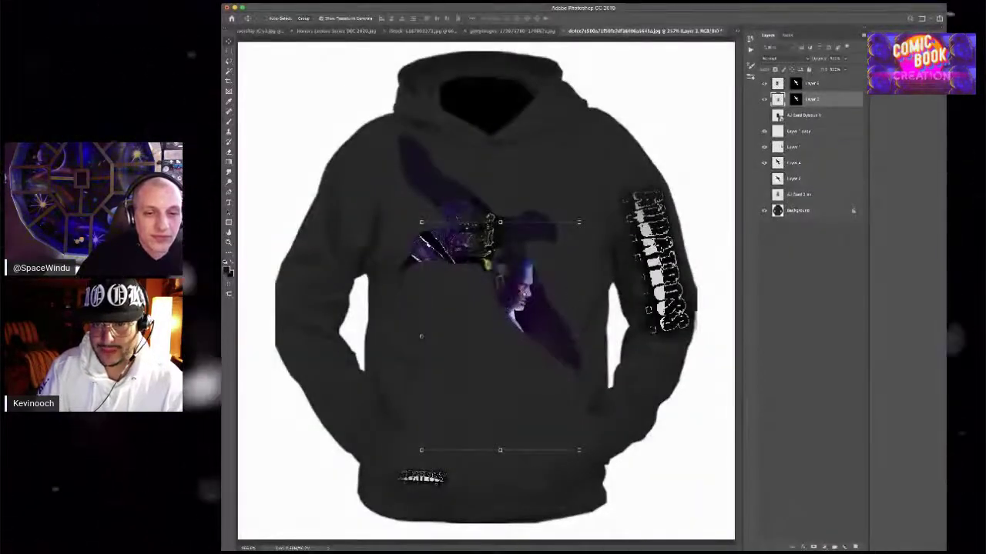
# Duplicate the masked figures layer in Photoshop, scale the copy's artwork down, and position it in the bird's lower-right wing
pyautogui.moveTo(537, 301); pyautogui.dragTo(537, 243)
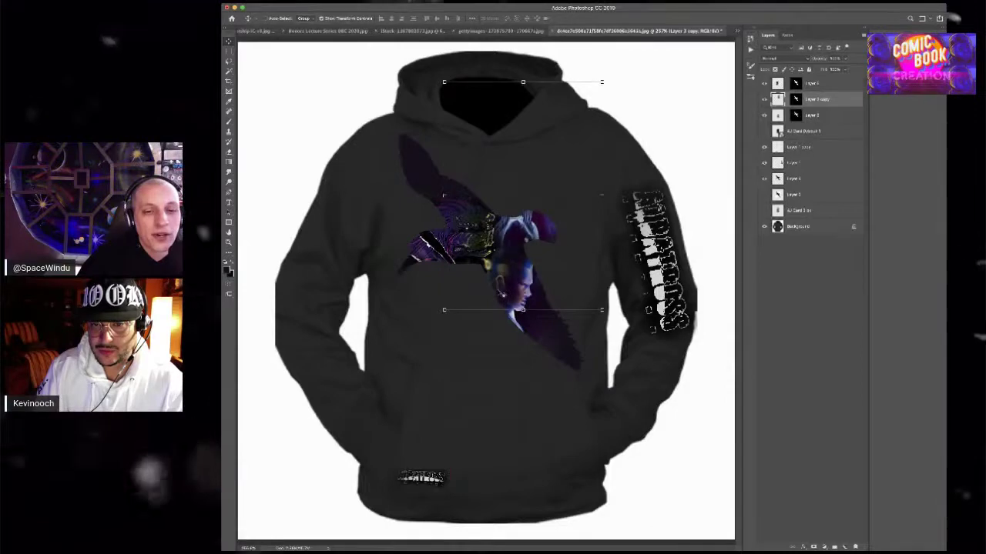
pyautogui.moveTo(444, 310); pyautogui.dragTo(468, 275)
pyautogui.moveTo(528, 229); pyautogui.dragTo(523, 245)
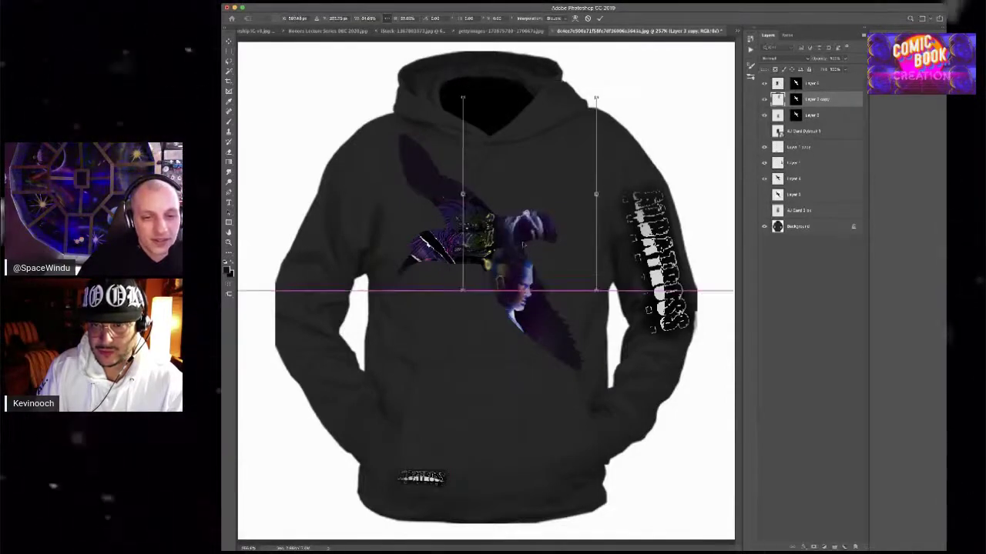
pyautogui.moveTo(529, 223); pyautogui.dragTo(548, 337)
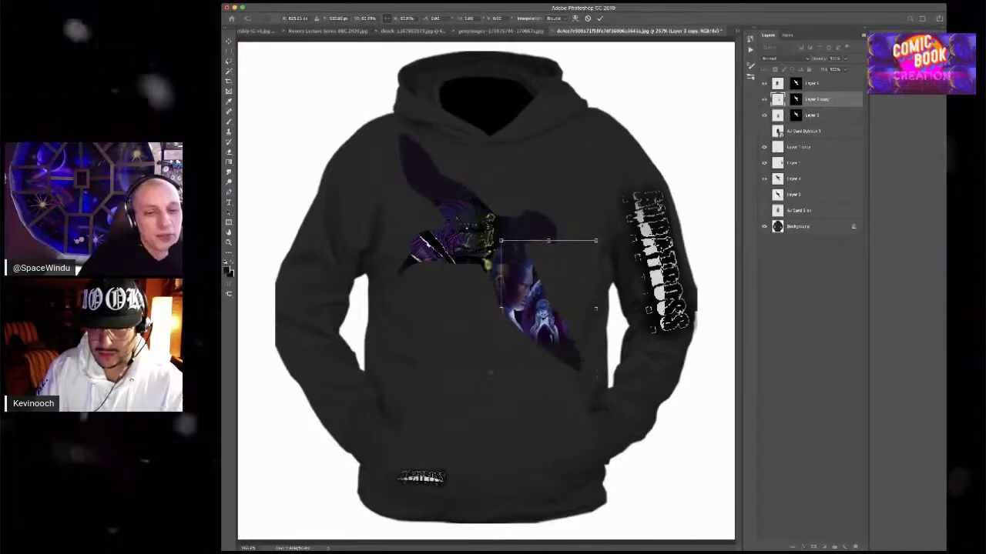
pyautogui.press('Return')
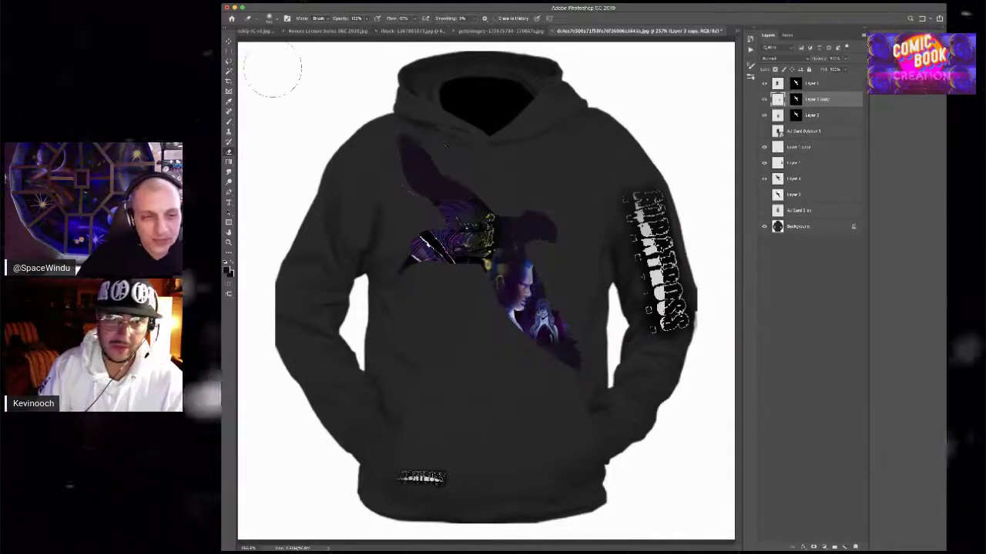
# Move the masked card artwork to the right so it covers more of the bird's body
pyautogui.click(229, 41)
pyautogui.click(428, 244)
pyautogui.moveTo(428, 245); pyautogui.dragTo(476, 256)
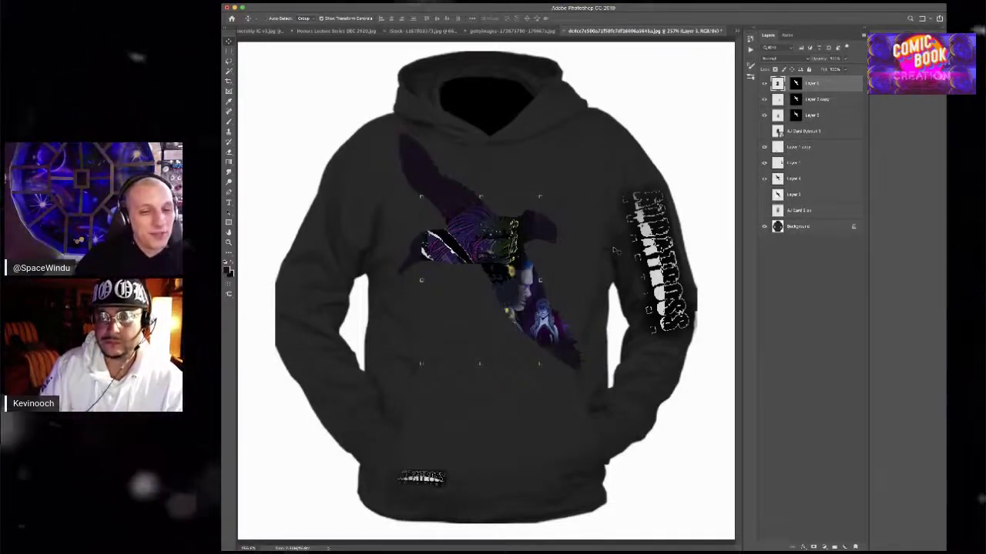
# Paste the scratched ice texture over the chest, hide its layer, and load the bird mask as a selection
pyautogui.scroll(-1, 576, 271)
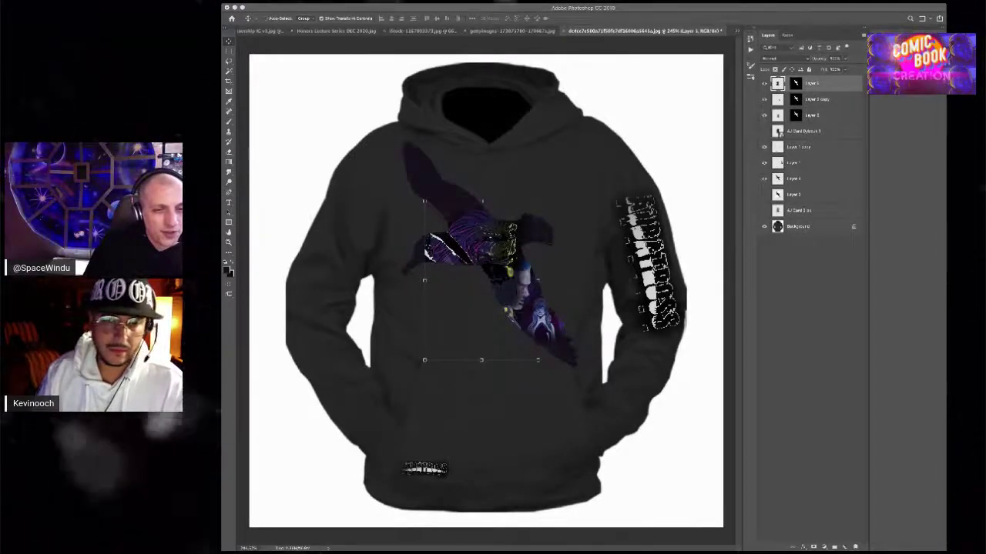
pyautogui.hotkey('ctrl', 'v')
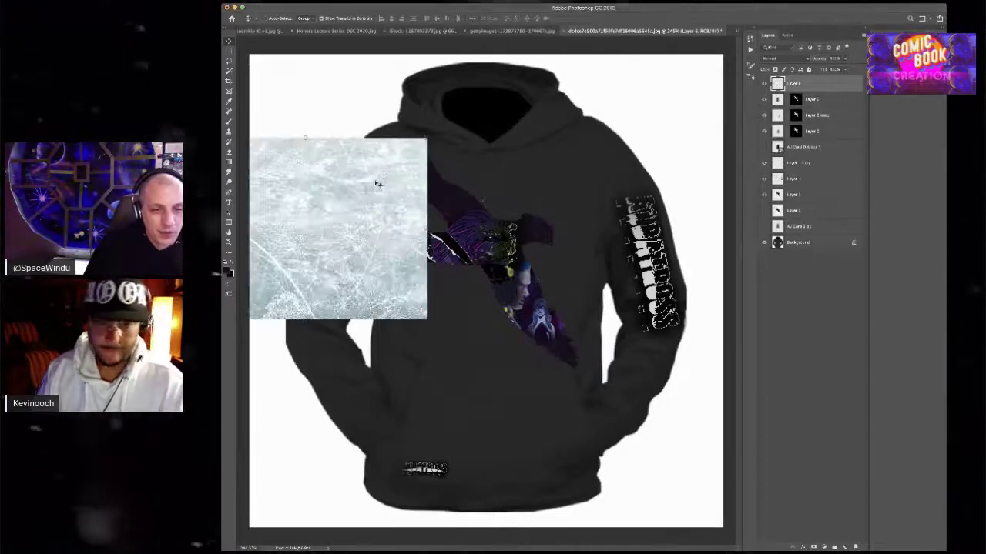
pyautogui.moveTo(376, 184); pyautogui.dragTo(511, 172)
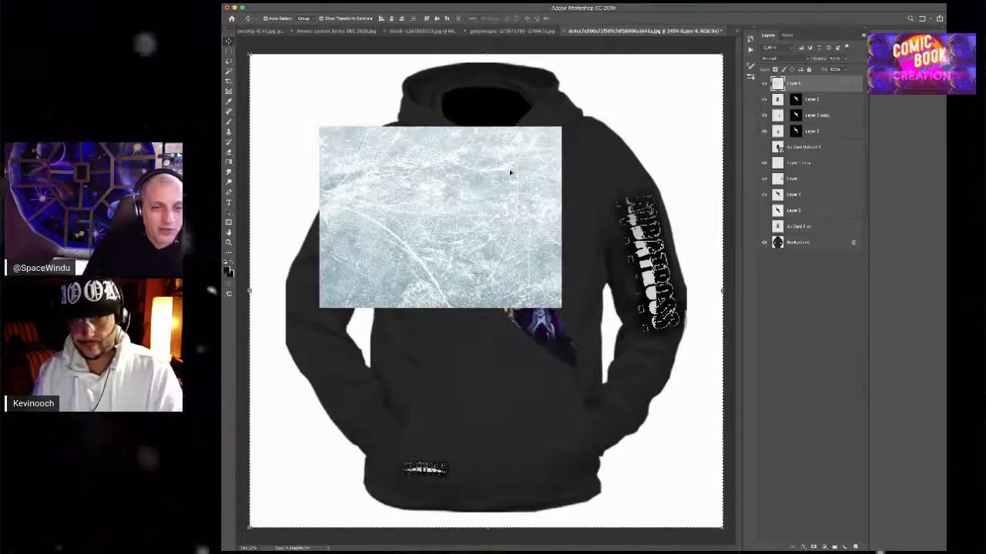
pyautogui.click(764, 84)
pyautogui.keyDown('super'); pyautogui.click(795, 100); pyautogui.keyUp('super')
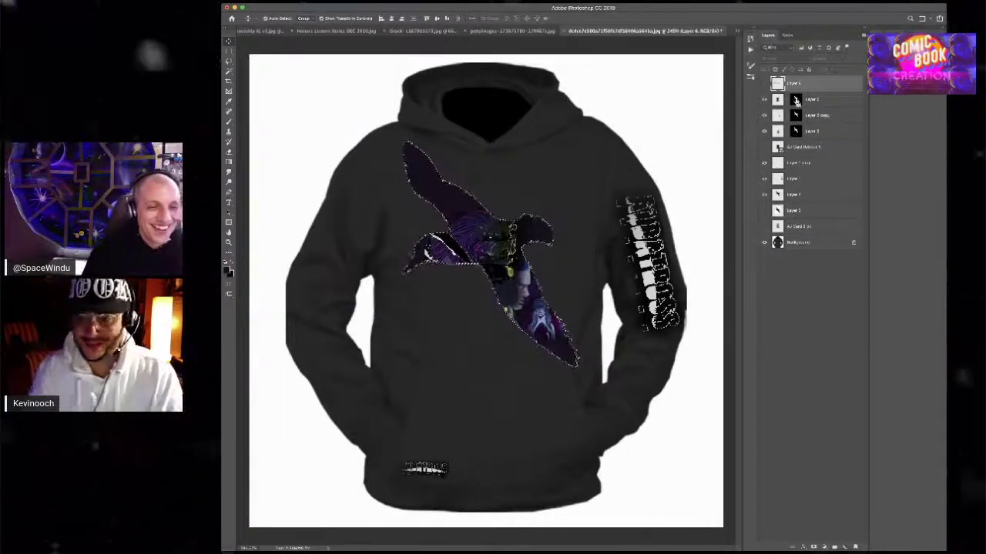
# Paste the ice texture into the bird selection above the card artwork and enlarge it to cover the whole bird
pyautogui.click(811, 98)
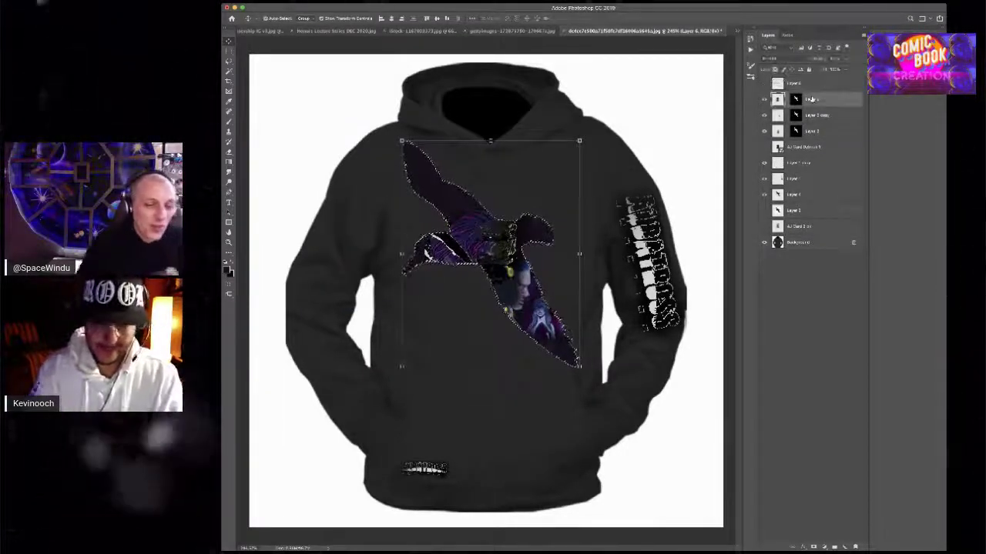
pyautogui.press('alt+shift+super+v')
pyautogui.press('super+t')
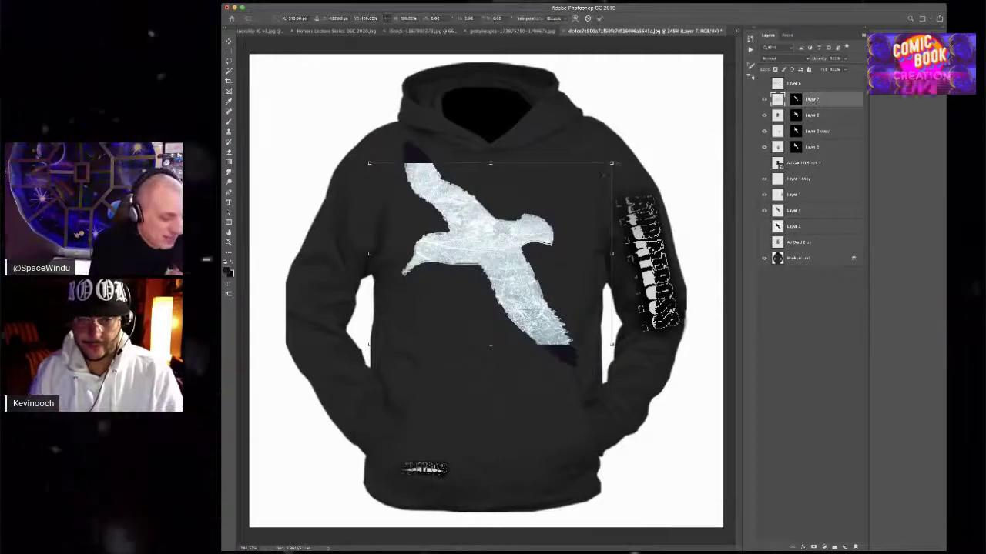
pyautogui.moveTo(615, 163); pyautogui.dragTo(646, 197)
pyautogui.press('Return')
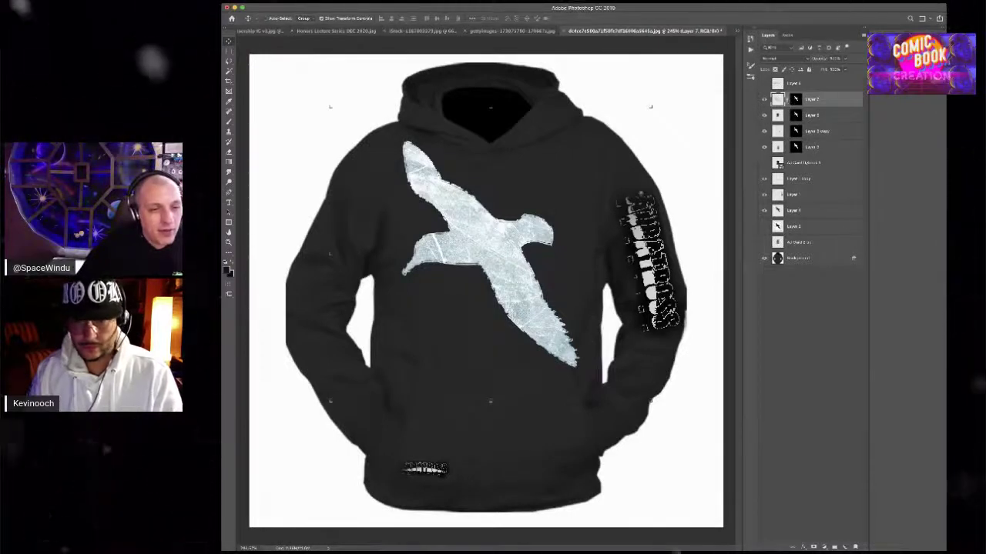
pyautogui.moveTo(652, 108); pyautogui.dragTo(527, 219)
pyautogui.moveTo(493, 254); pyautogui.dragTo(568, 198)
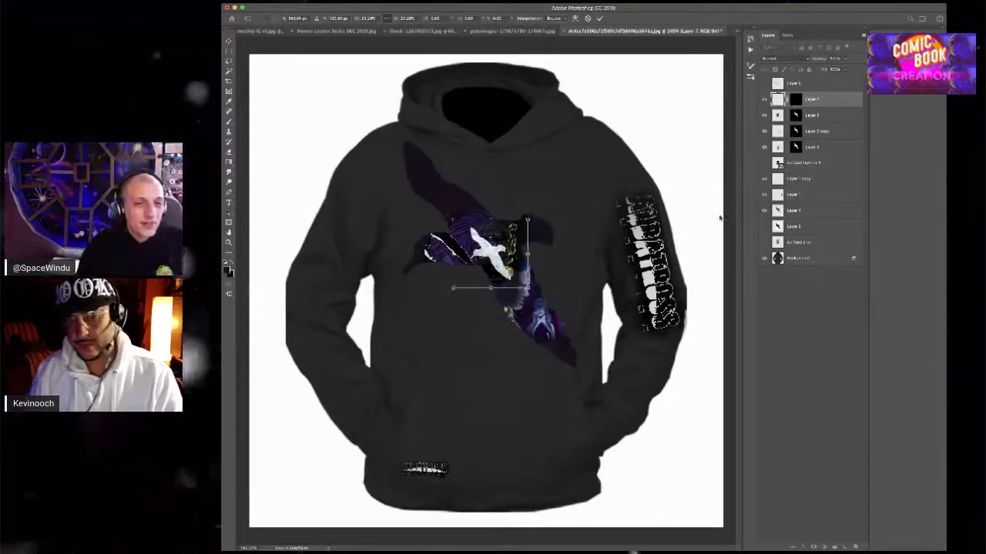
pyautogui.press('Escape')
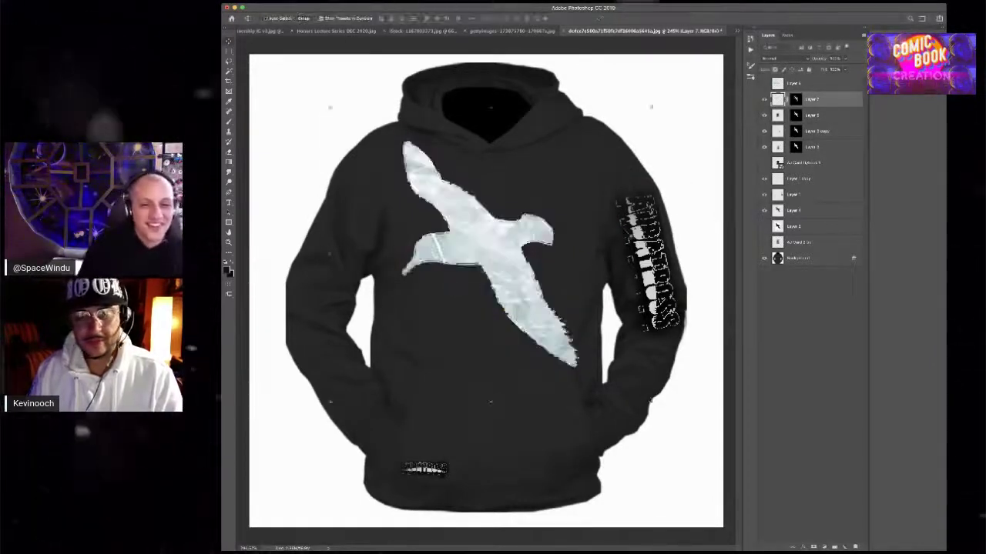
# Try a range of blend modes on the ice texture layer over the card artwork inside the bird
pyautogui.scroll(3, 521, 251)
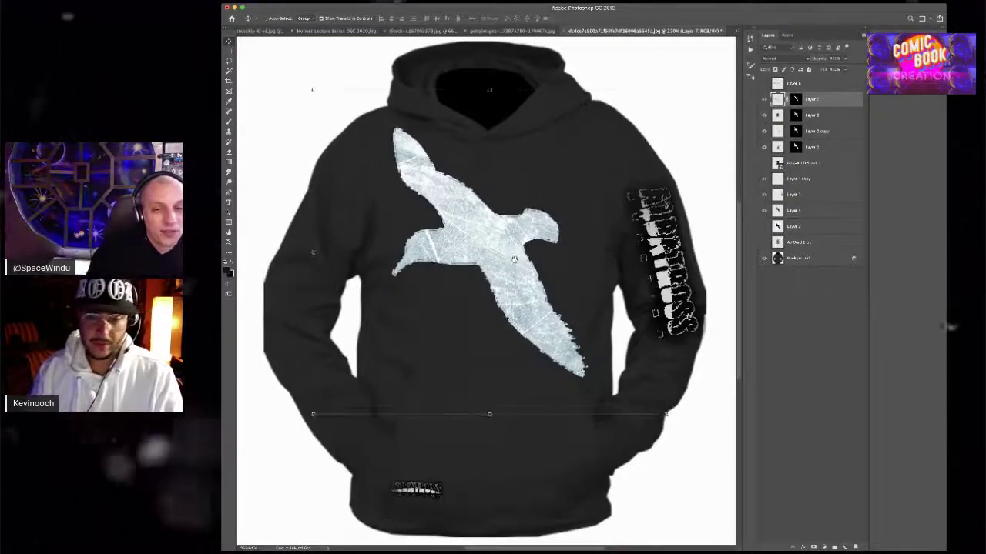
pyautogui.scroll(-2, 521, 251)
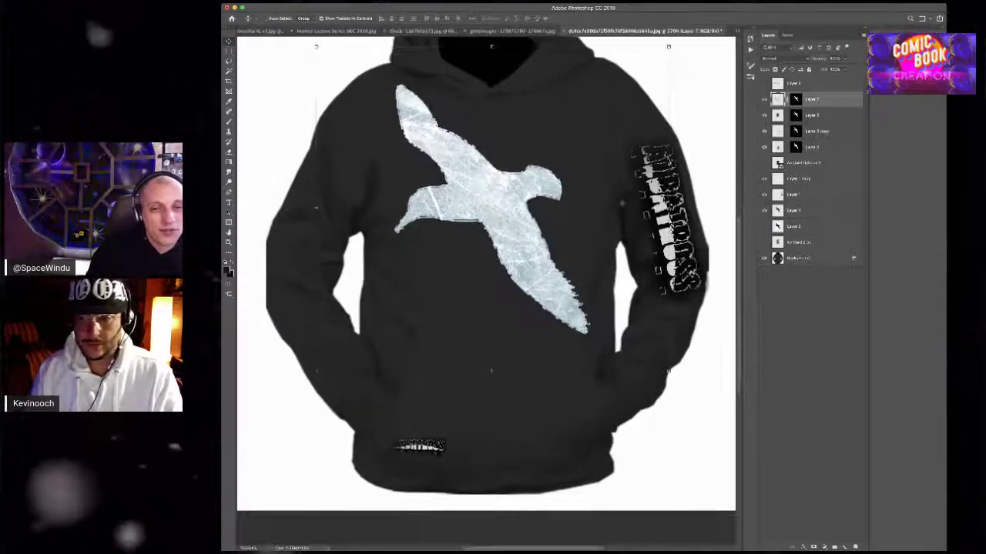
pyautogui.click(782, 59)
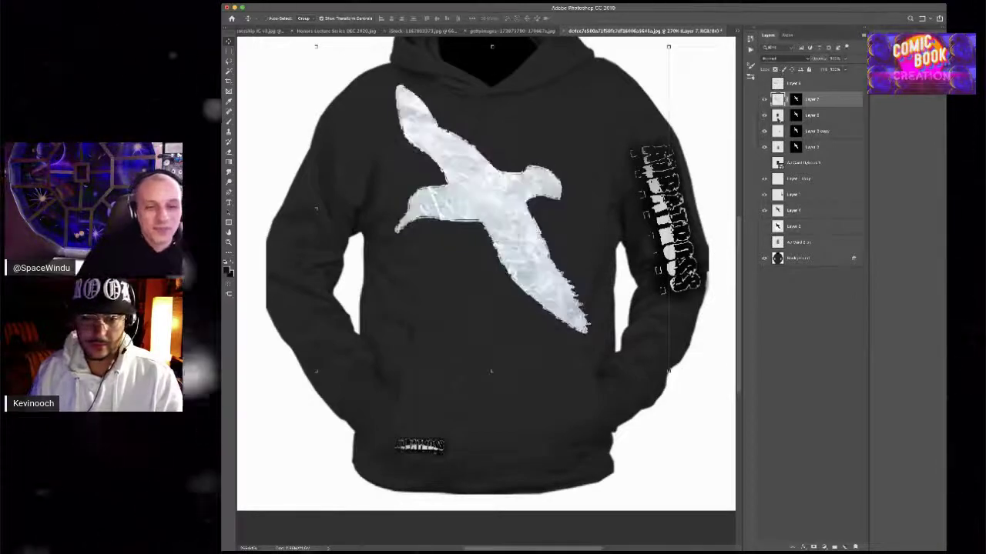
pyautogui.scroll(-3, 782, 58)
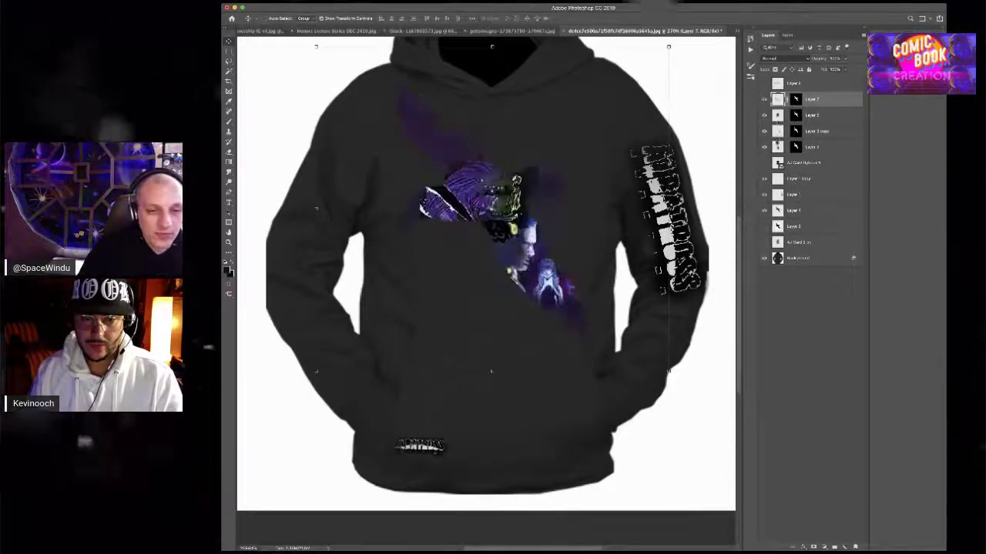
pyautogui.scroll(-3, 782, 59)
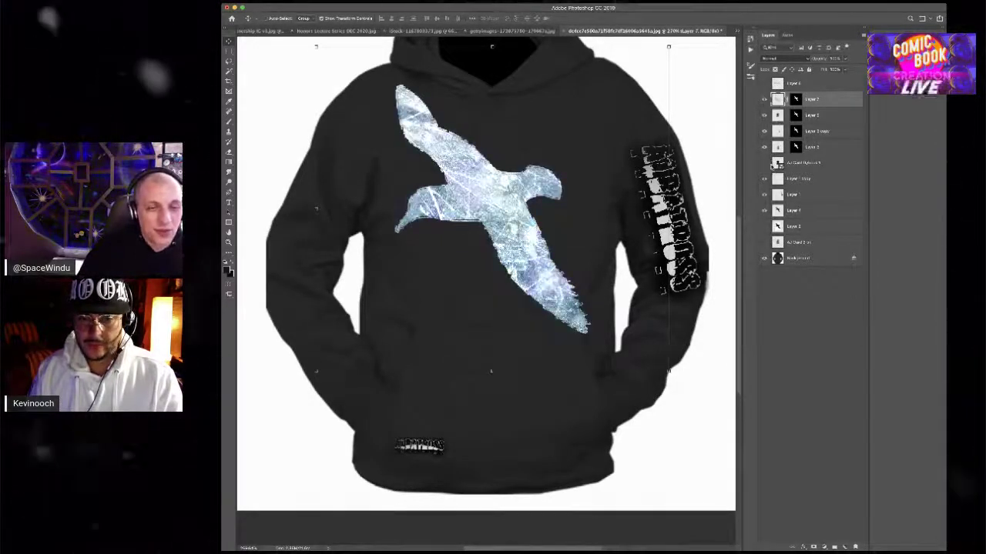
pyautogui.hotkey('shift', '+')
pyautogui.hotkey('shift', '+')
pyautogui.hotkey('shift', '+')
pyautogui.hotkey('shift', '+')
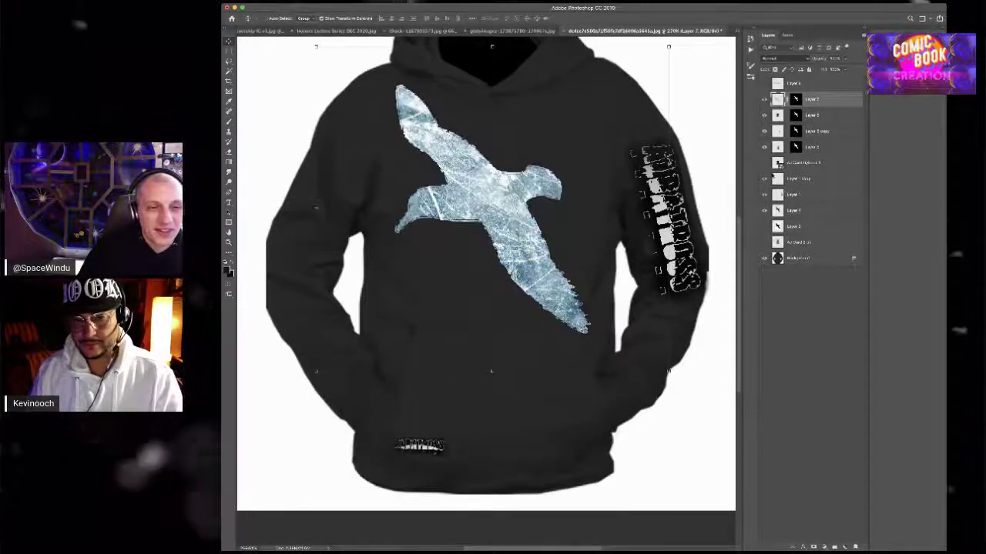
pyautogui.hotkey('shift', '+')
pyautogui.hotkey('shift', '+')
pyautogui.hotkey('shift', '+')
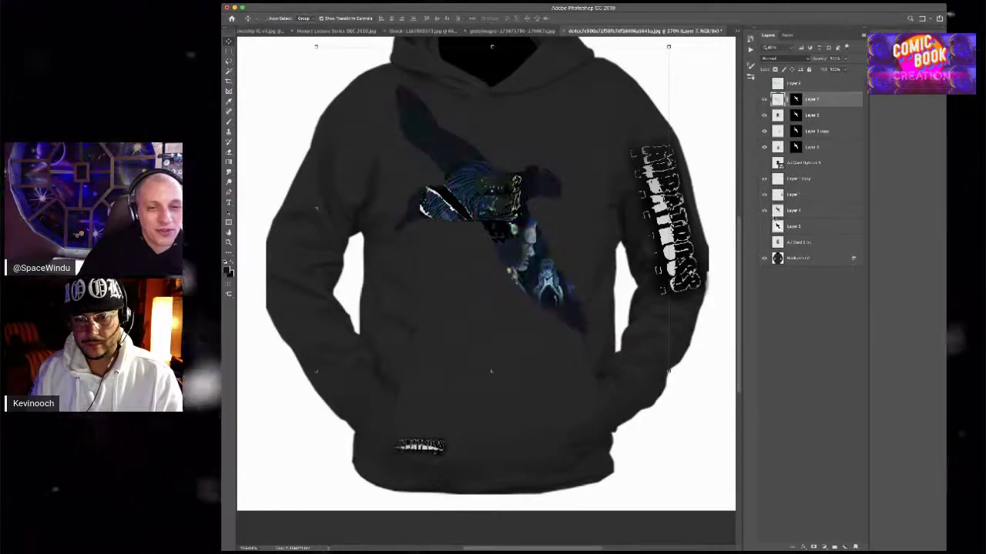
pyautogui.hotkey('shift', '+')
pyautogui.hotkey('shift', '+')
pyautogui.hotkey('shift', '+')
pyautogui.hotkey('shift', '+')
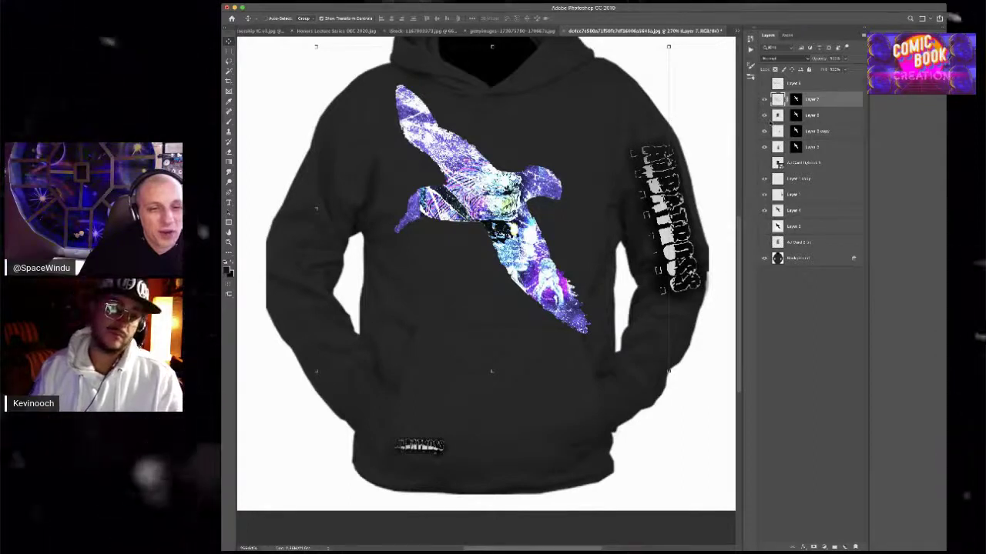
pyautogui.hotkey('shift', '+')
pyautogui.hotkey('shift', '+')
pyautogui.hotkey('shift', '+')
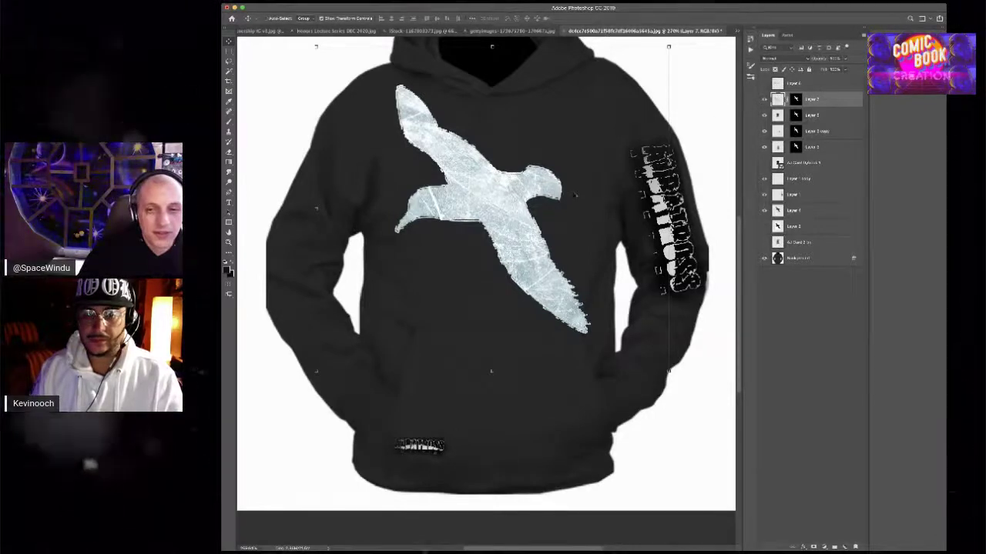
# Hide the three masked artwork layers and the dark bird beneath them, scale the ice bird down, and shift it slightly up the chest
pyautogui.scroll(-8, 575, 195)
pyautogui.scroll(8, 499, 270)
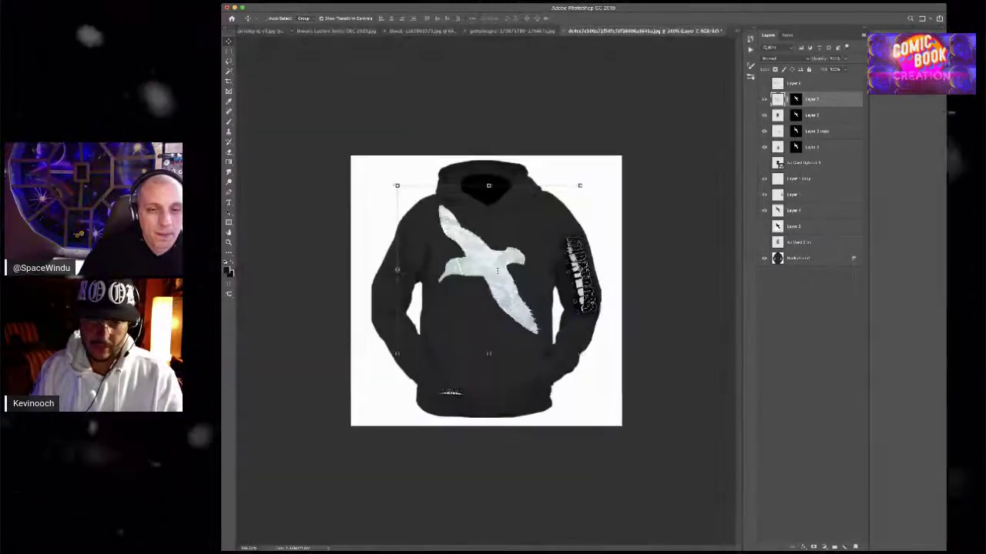
pyautogui.moveTo(580, 353); pyautogui.dragTo(554, 307)
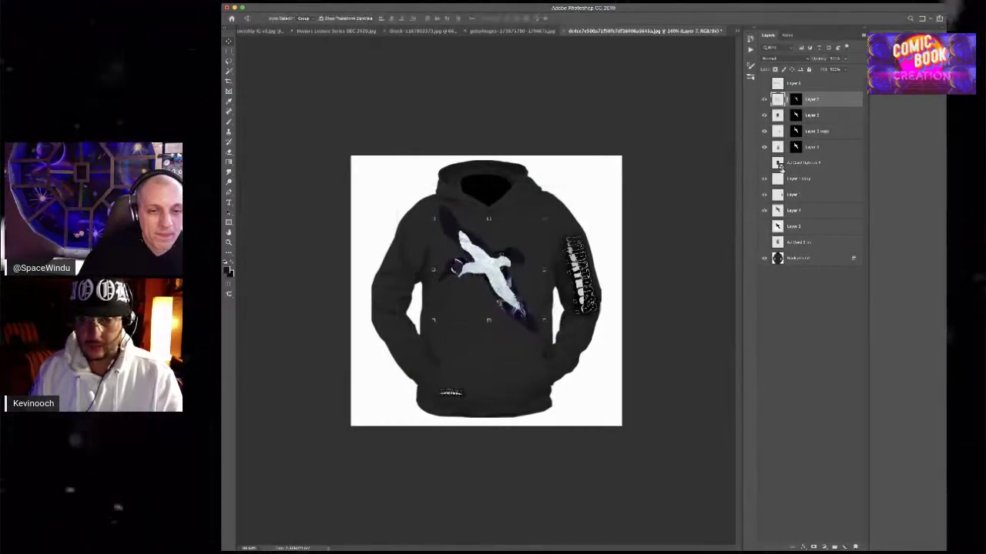
pyautogui.hotkey('ctrl', 'z')
pyautogui.moveTo(764, 116); pyautogui.dragTo(764, 147)
pyautogui.moveTo(582, 355); pyautogui.dragTo(549, 319)
pyautogui.hotkey('shift', 'Up')
pyautogui.hotkey('shift', 'Up')
pyautogui.press('Return')
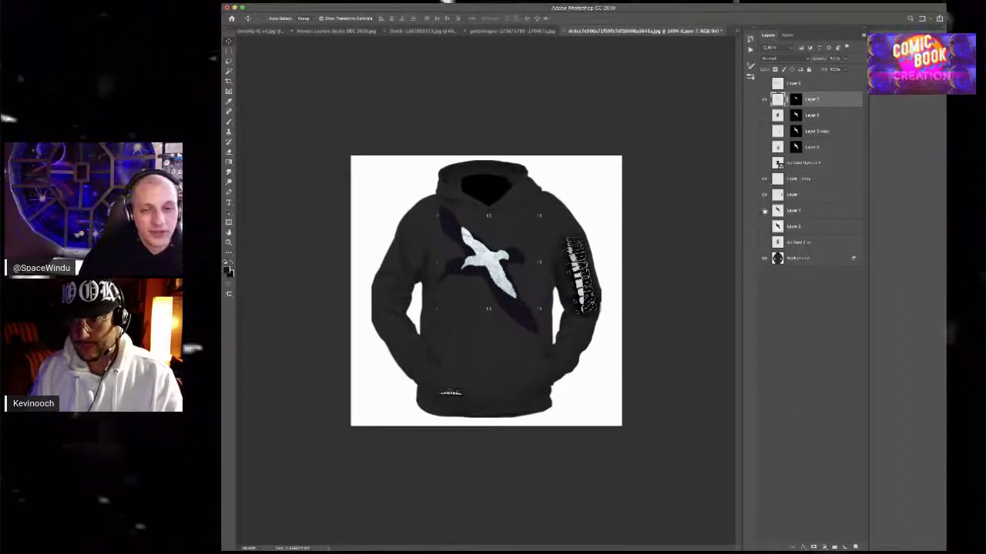
pyautogui.click(764, 210)
pyautogui.click(764, 194)
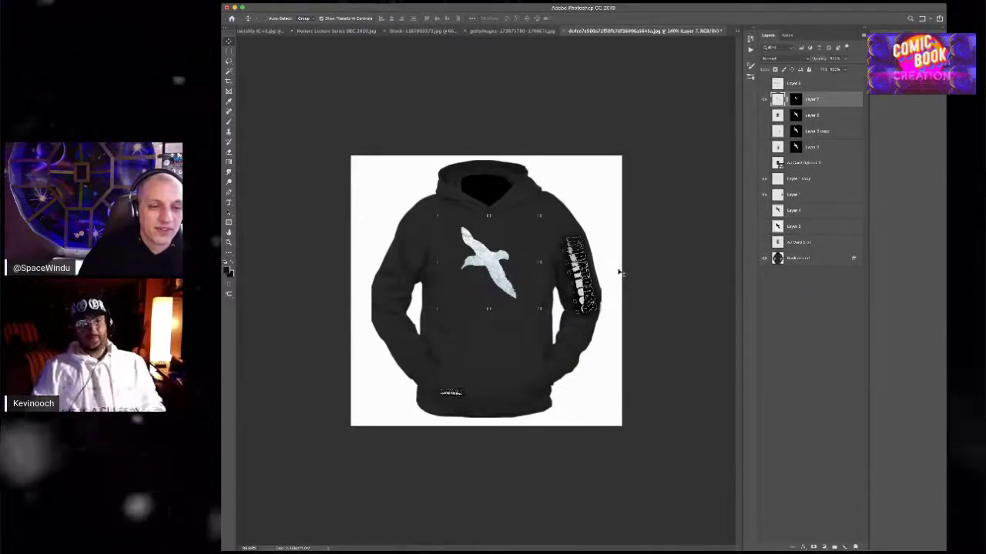
# Flip the ice bird horizontally so it faces right, with its wings nearly vertical on the chest
pyautogui.moveTo(549, 261); pyautogui.dragTo(545, 328)
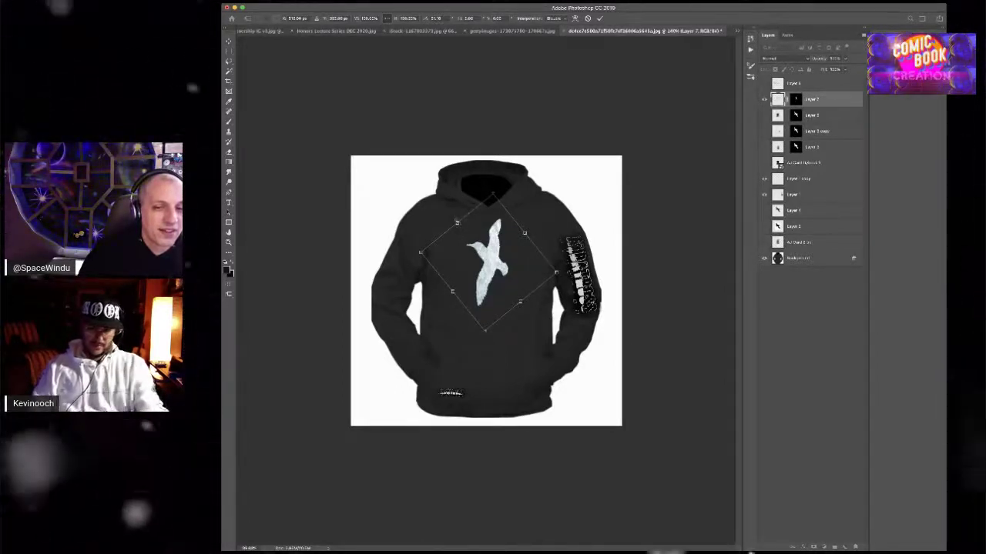
pyautogui.press('super+z')
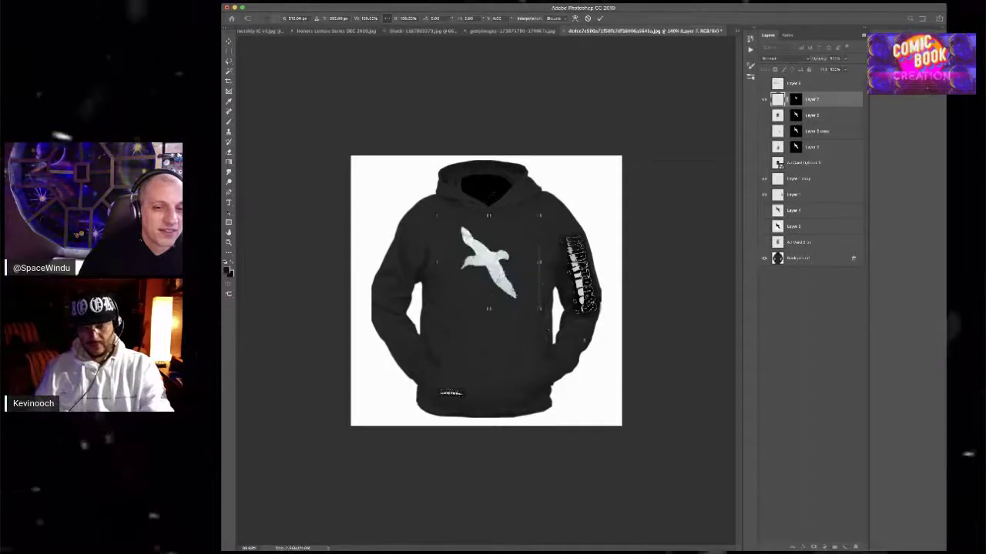
pyautogui.moveTo(444, 262); pyautogui.dragTo(504, 268)
pyautogui.press('Return')
# Add the text "KILL AND BE KILLED" on four lines over the bird's left side
pyautogui.press('t')
pyautogui.click(462, 239)
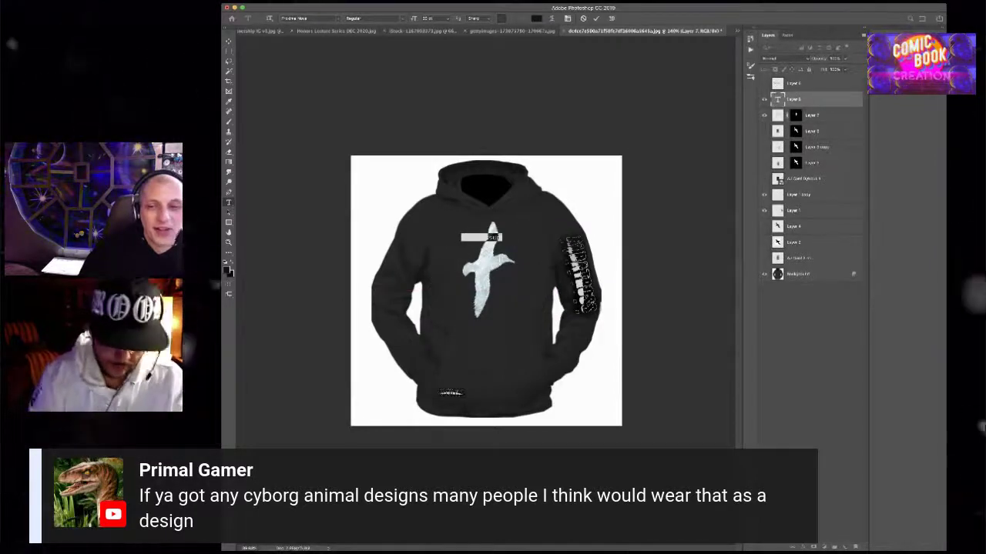
pyautogui.press('BackSpace')
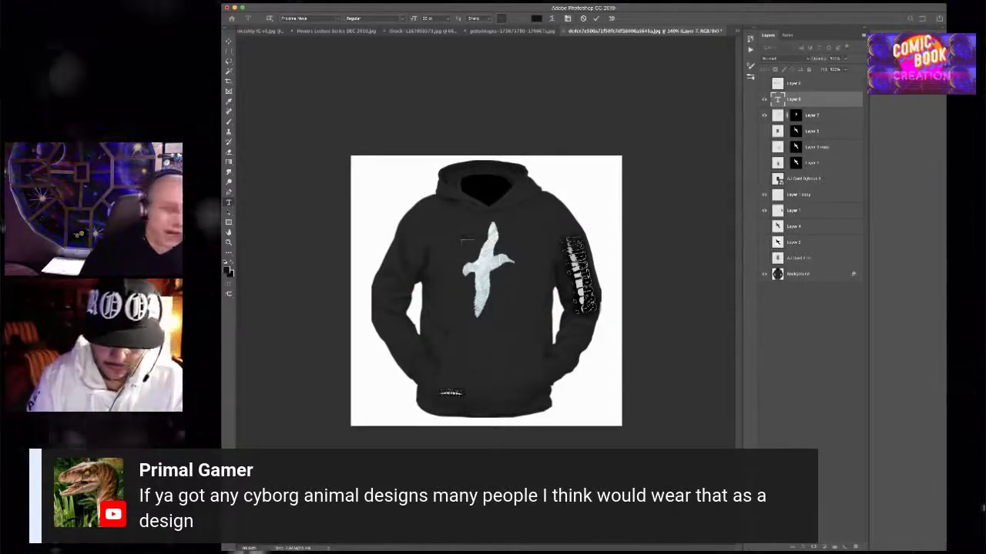
pyautogui.press('Return')
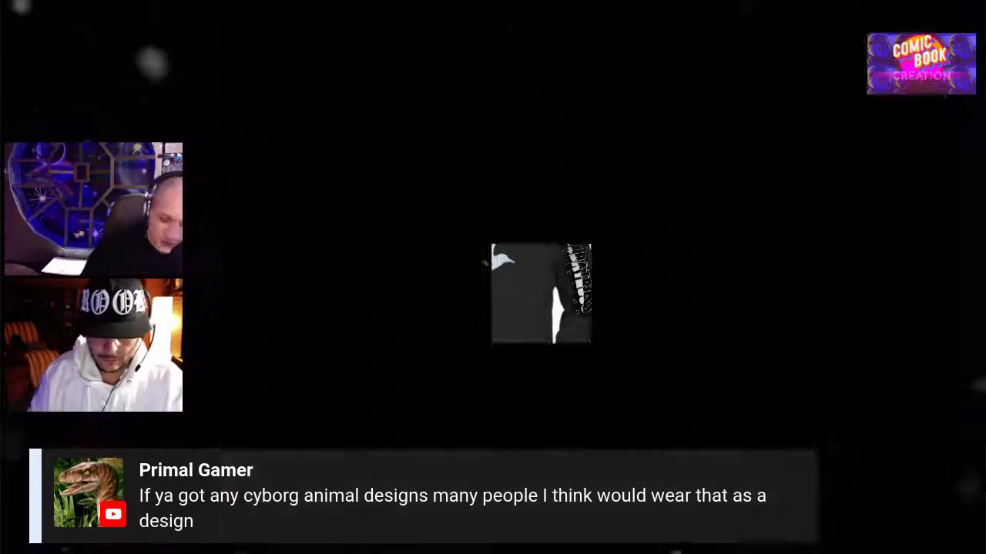
pyautogui.moveTo(482, 258); pyautogui.dragTo(494, 276)
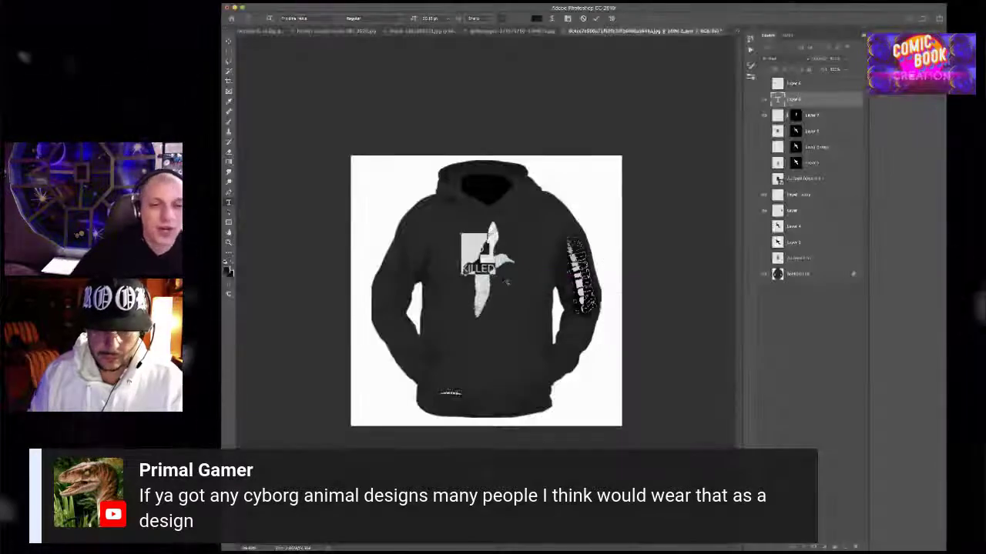
# Colour the four-line chest text red and set it in the Another Danger - Demo font
pyautogui.scroll(5, 506, 281)
pyautogui.scroll(-3, 506, 282)
pyautogui.scroll(-5, 505, 281)
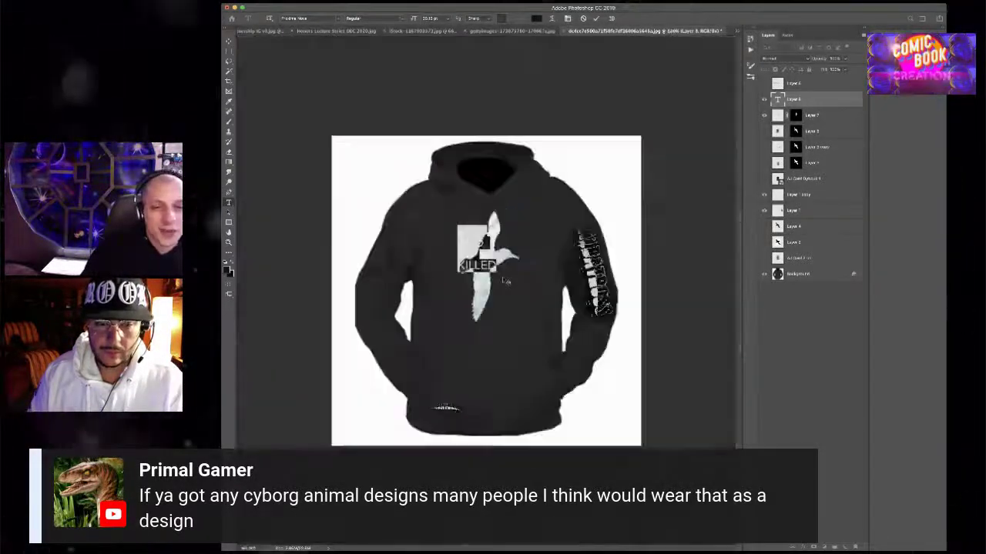
pyautogui.moveTo(496, 265); pyautogui.dragTo(451, 204)
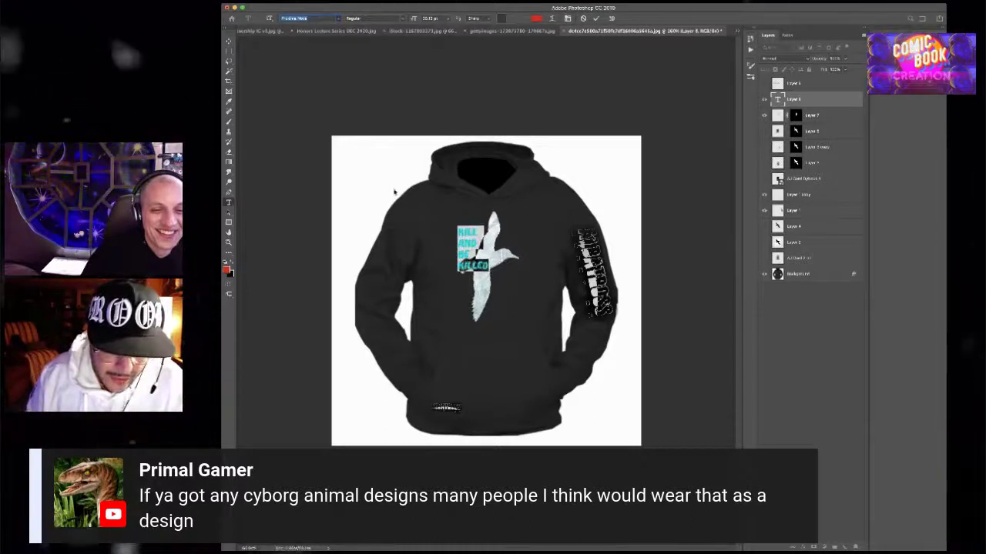
pyautogui.press('super+z')
pyautogui.press('super+h')
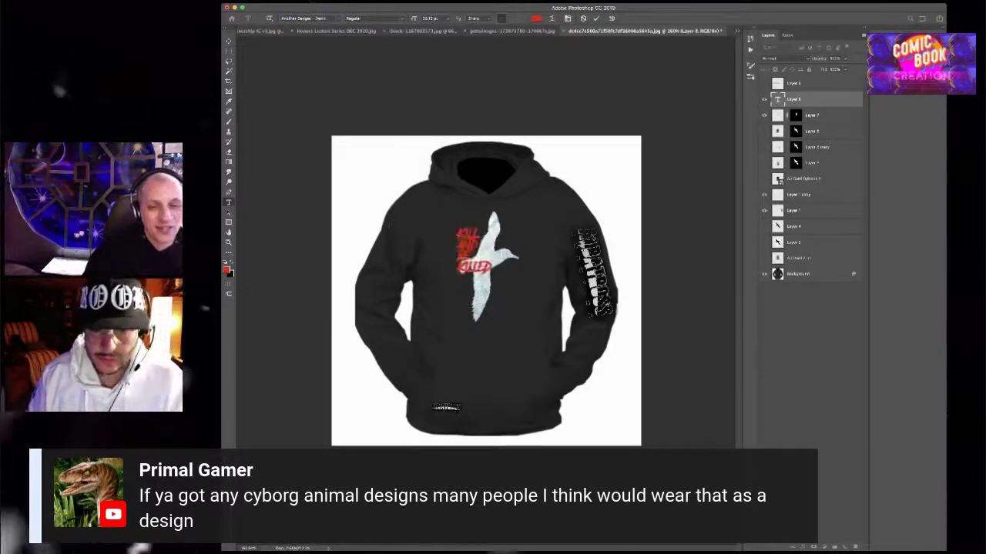
# Adjust the line spacing of the red "KILL AND BE KILLED" text so its four lines sit slightly further apart
pyautogui.scroll(6, 531, 265)
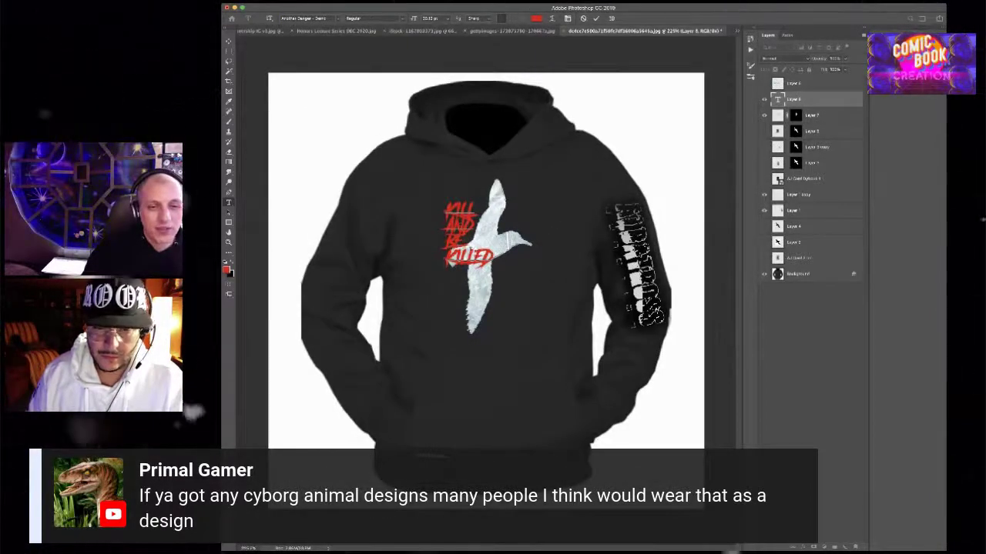
pyautogui.moveTo(491, 257); pyautogui.dragTo(448, 208)
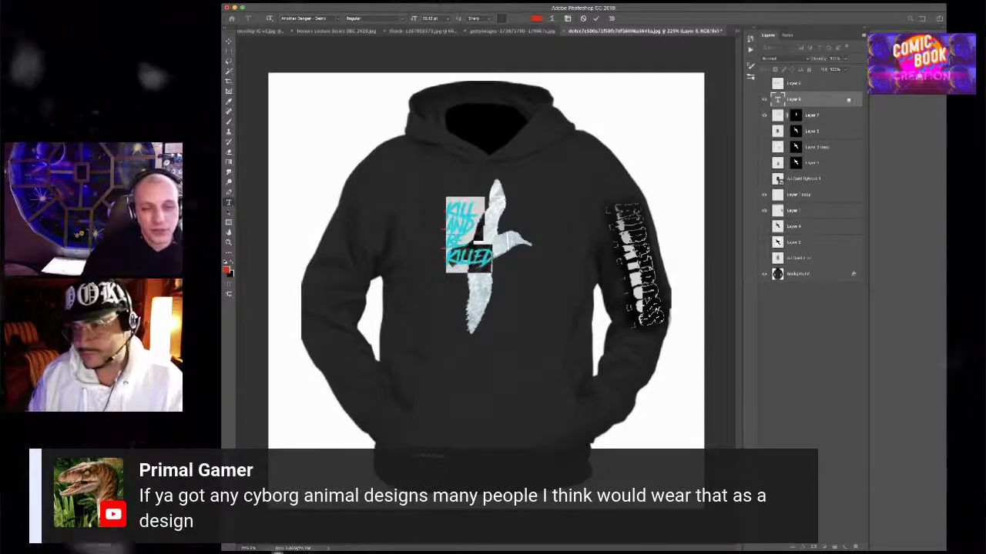
pyautogui.hotkey('shift', 'Up')
pyautogui.hotkey('shift', 'Up')
pyautogui.hotkey('alt', 'Down')
pyautogui.hotkey('alt', 'Down')
pyautogui.hotkey('alt', 'Down')
pyautogui.hotkey('alt', 'Down')
pyautogui.hotkey('alt', 'Down')
pyautogui.hotkey('alt', 'Up')
pyautogui.hotkey('alt', 'Up')
pyautogui.hotkey('alt', 'Up')
pyautogui.hotkey('alt', 'Up')
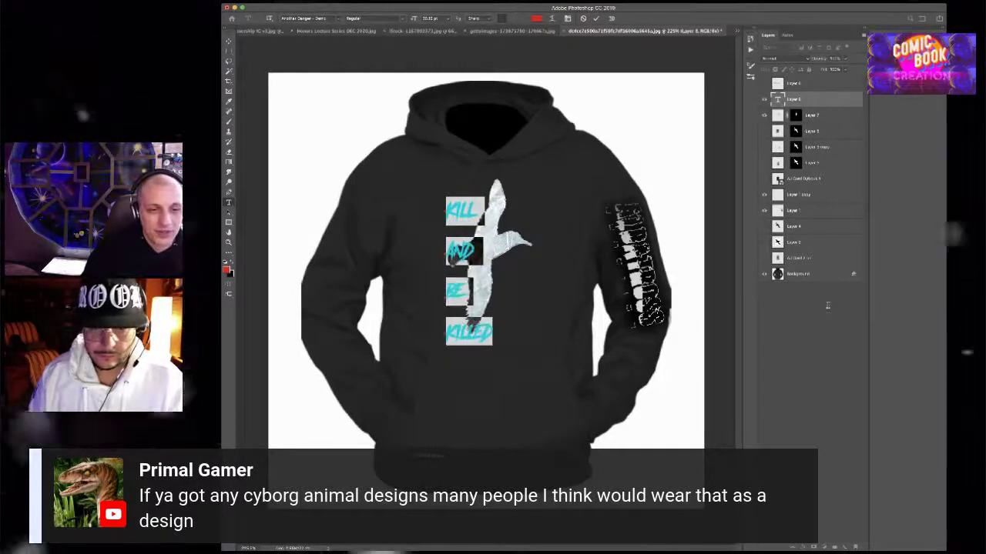
pyautogui.hotkey('alt', 'Up')
pyautogui.hotkey('alt', 'Up')
pyautogui.hotkey('alt', 'Up')
pyautogui.hotkey('alt', 'Up')
pyautogui.hotkey('alt', 'Up')
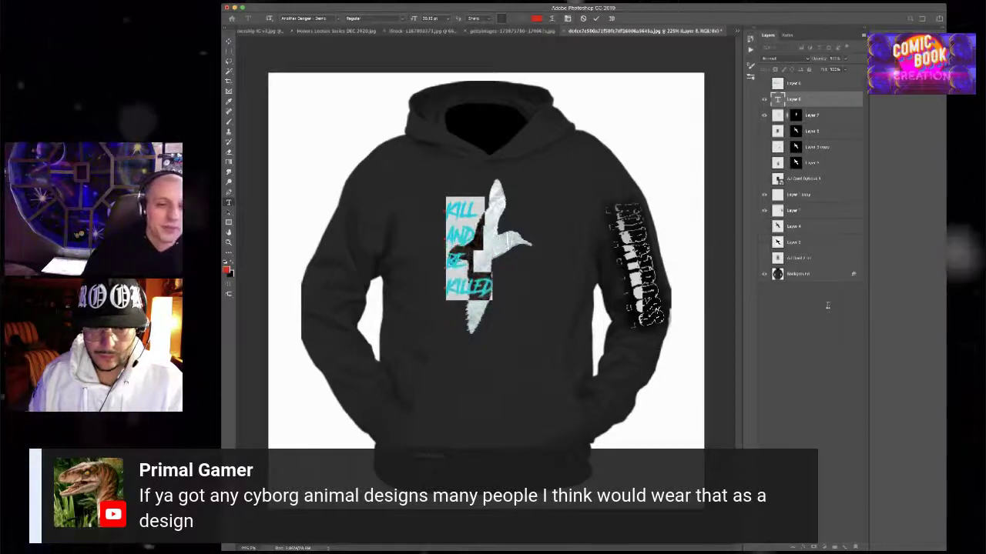
pyautogui.hotkey('alt', 'Up')
pyautogui.hotkey('alt', 'Up')
pyautogui.hotkey('alt', 'Down')
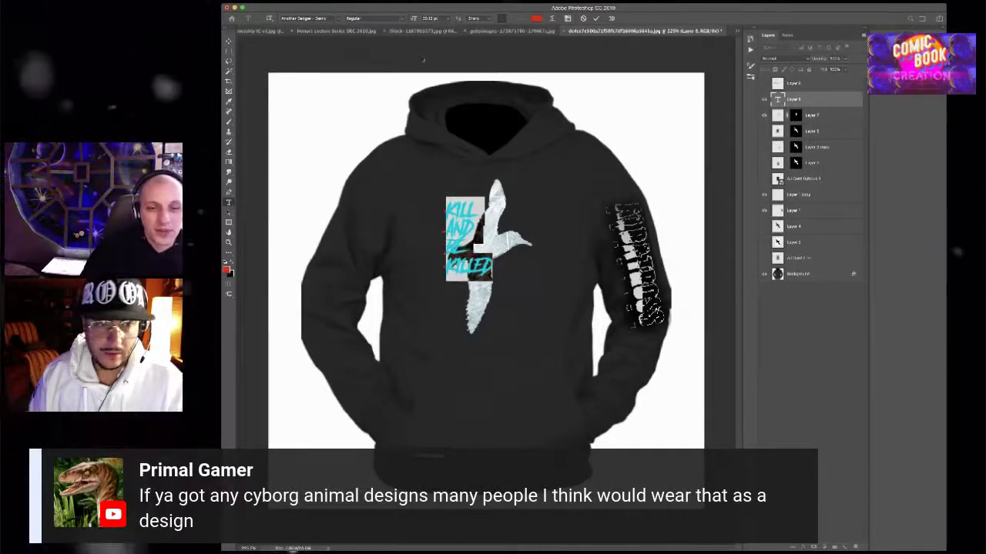
# Duplicate the red text to the lower right over the bird and delete the word "KILL" from the copy
pyautogui.hotkey('ctrl', 'Return')
pyautogui.moveTo(466, 212); pyautogui.dragTo(505, 248)
pyautogui.doubleClick(505, 249)
pyautogui.doubleClick(505, 249)
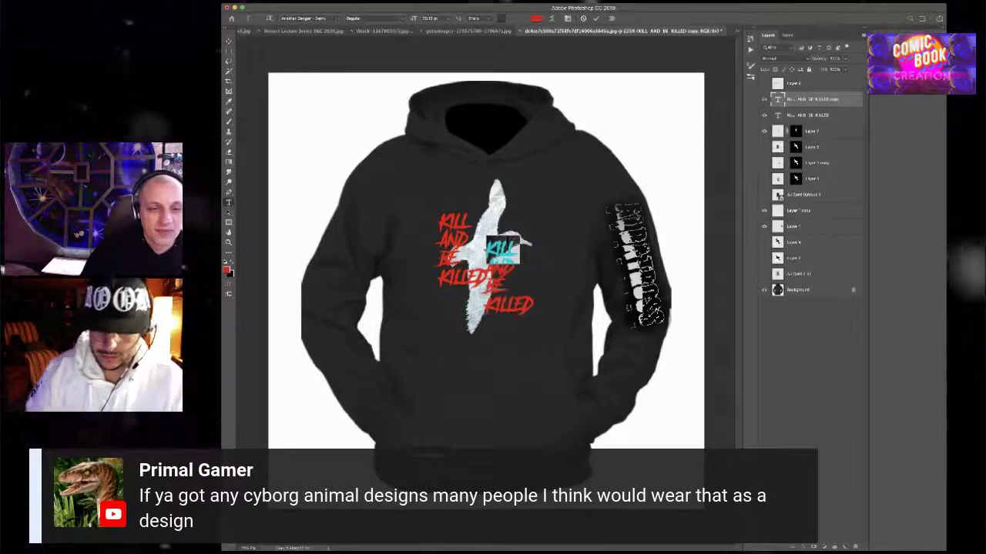
pyautogui.press('super+Return')
pyautogui.press('v')
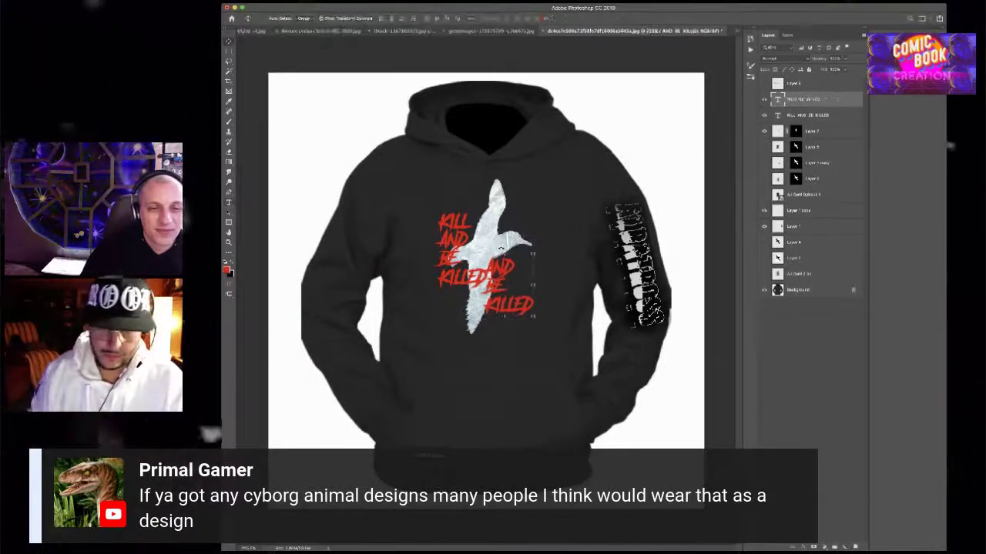
# Delete "AND BE KILLED" from the original text, keeping only "KILL" on the bird's upper left
pyautogui.doubleClick(460, 231)
pyautogui.click(460, 228)
pyautogui.doubleClick(460, 228)
pyautogui.moveTo(460, 227); pyautogui.dragTo(453, 297)
pyautogui.press('BackSpace')
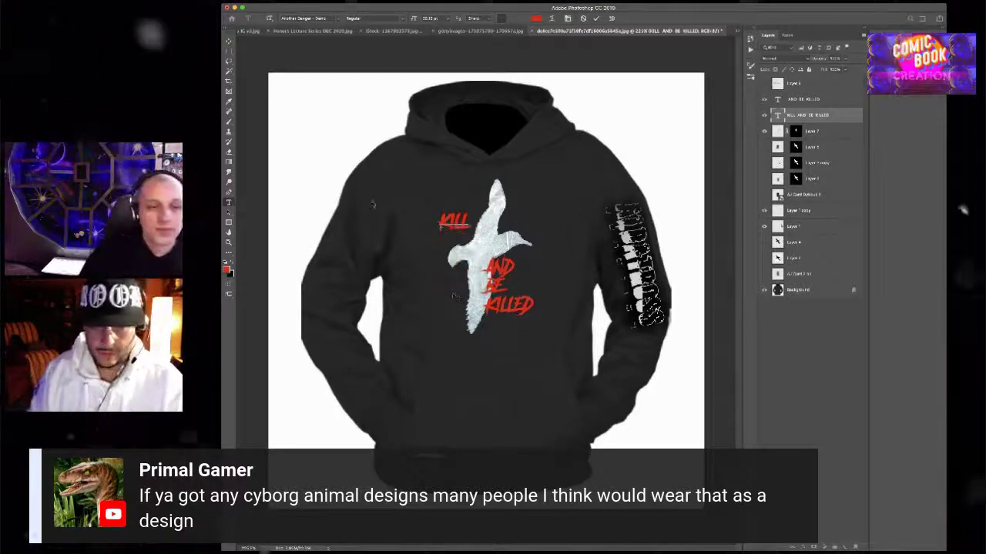
pyautogui.hotkey('ctrl', 'Return')
# Enlarge the word "KILL" and move it down so its last letter overlaps the bird
pyautogui.moveTo(435, 211); pyautogui.dragTo(424, 193)
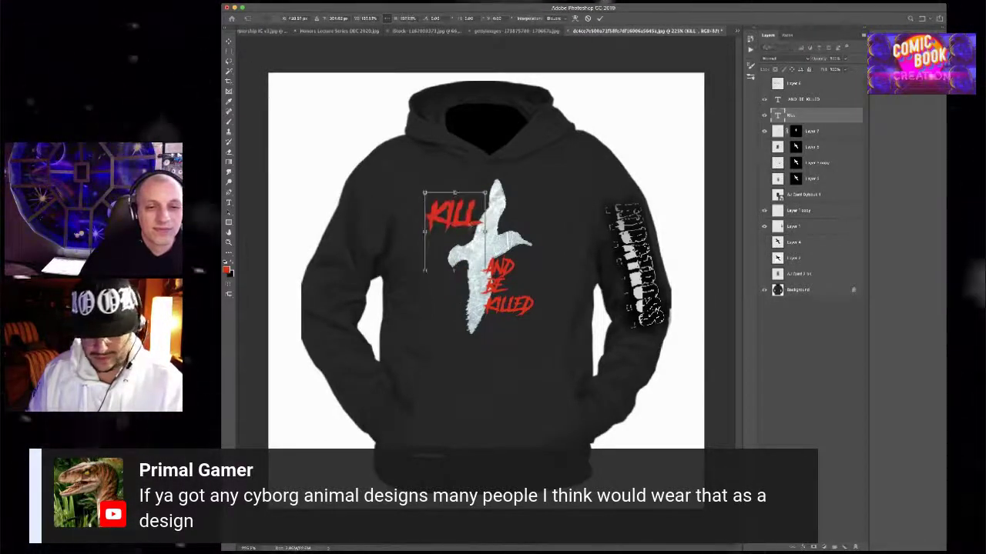
pyautogui.moveTo(470, 221); pyautogui.dragTo(470, 232)
pyautogui.press('Return')
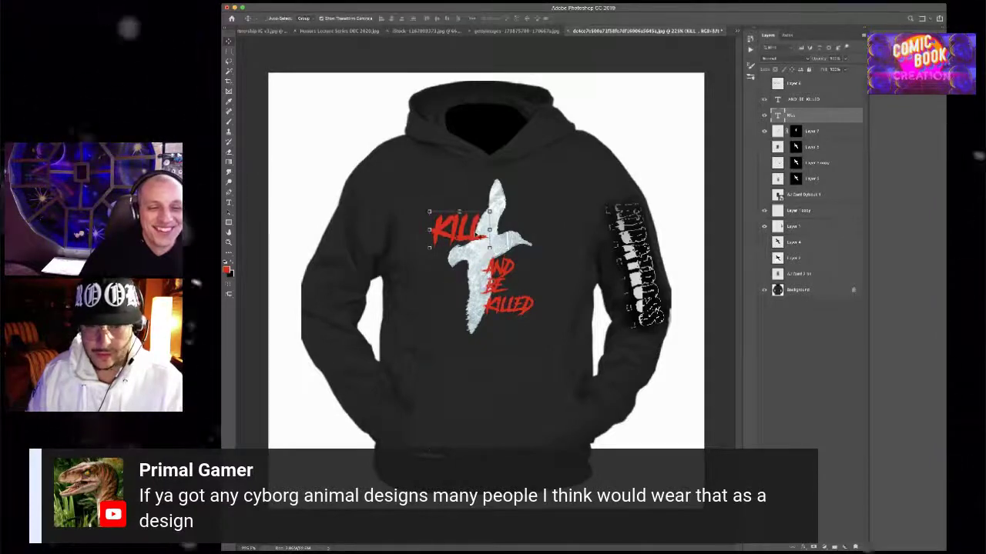
# Try several blend modes on the enlarged "KILL" text and restore its plain red look
pyautogui.click(791, 58)
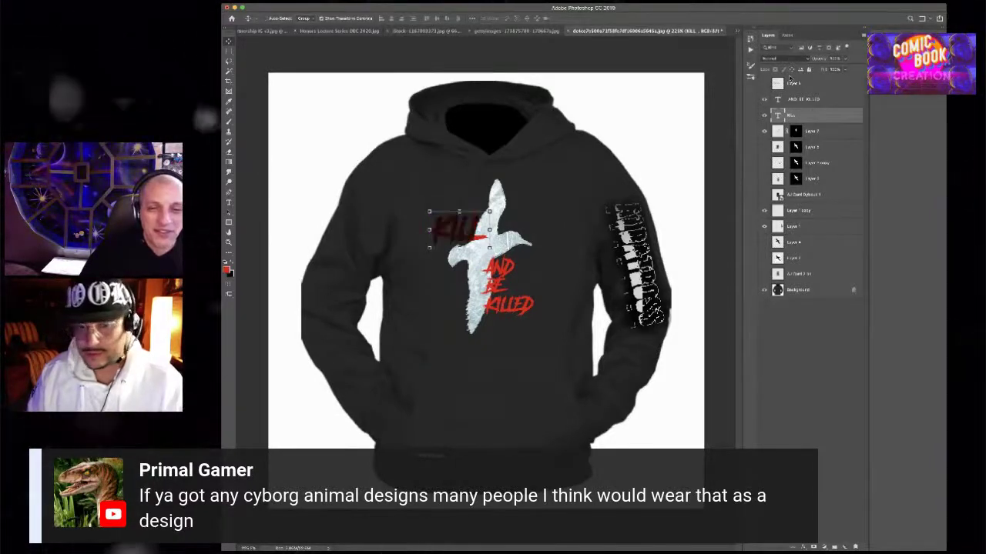
pyautogui.click(786, 90)
pyautogui.press('super+z')
pyautogui.hotkey('shift', '+')
pyautogui.hotkey('shift', '+')
pyautogui.hotkey('shift', '+')
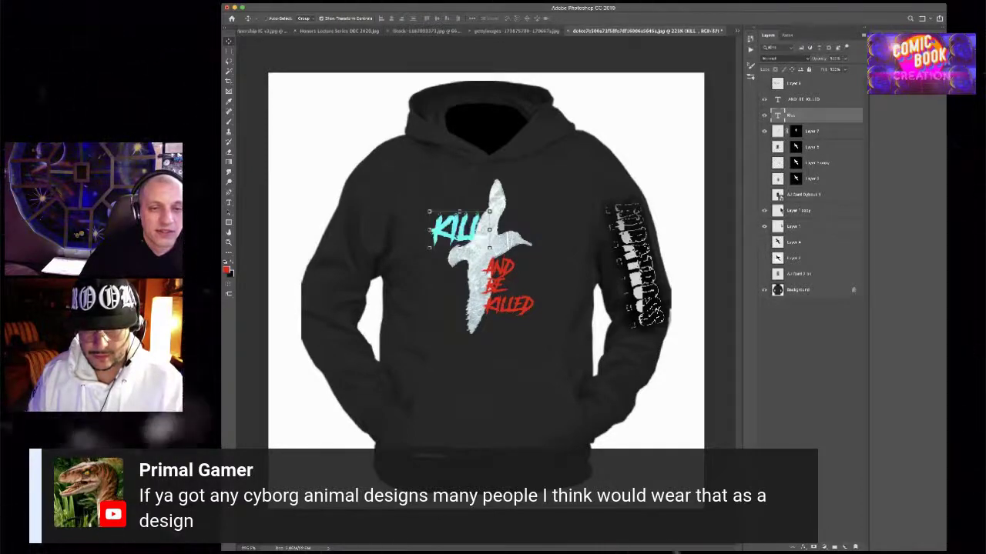
pyautogui.press('super+z')
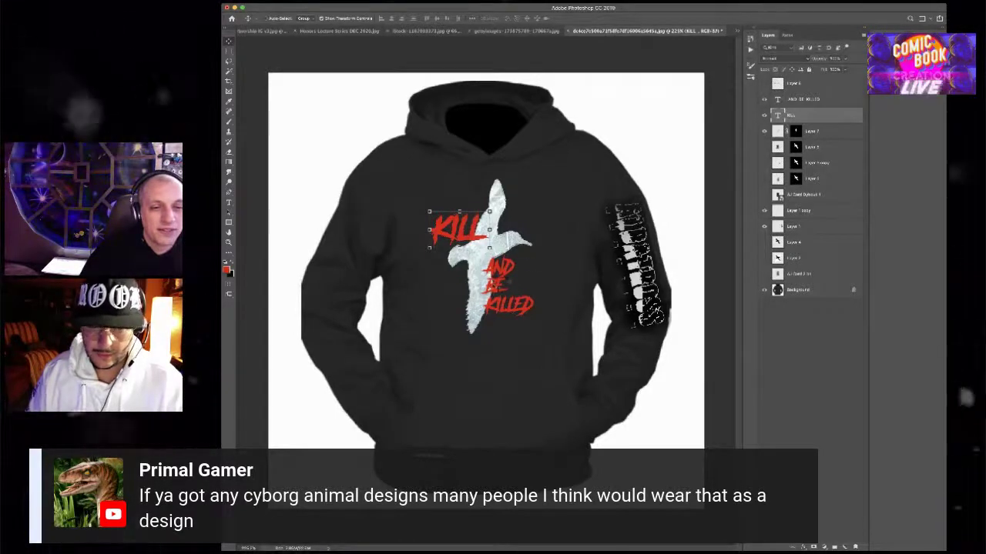
pyautogui.press('t')
pyautogui.doubleClick(501, 268)
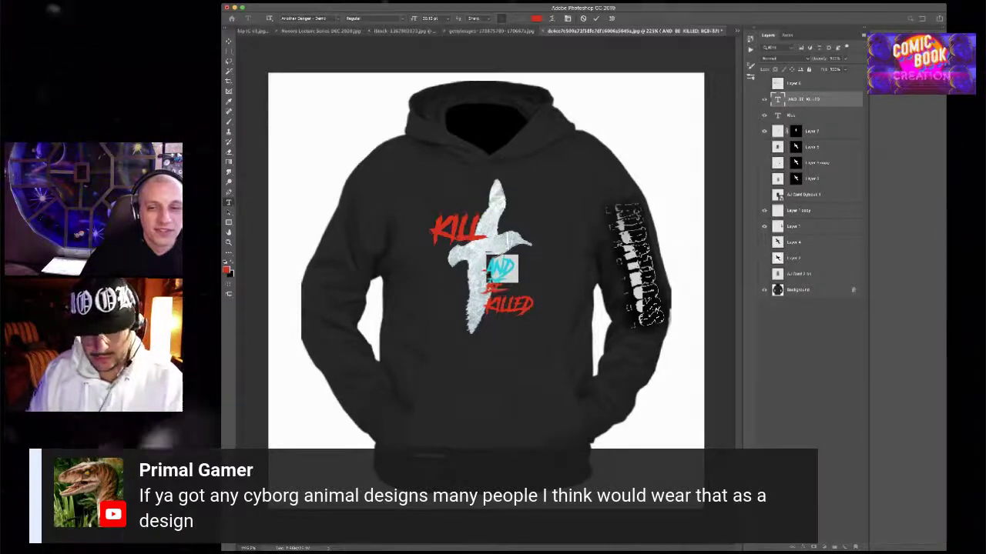
pyautogui.hotkey('ctrl', 'a')
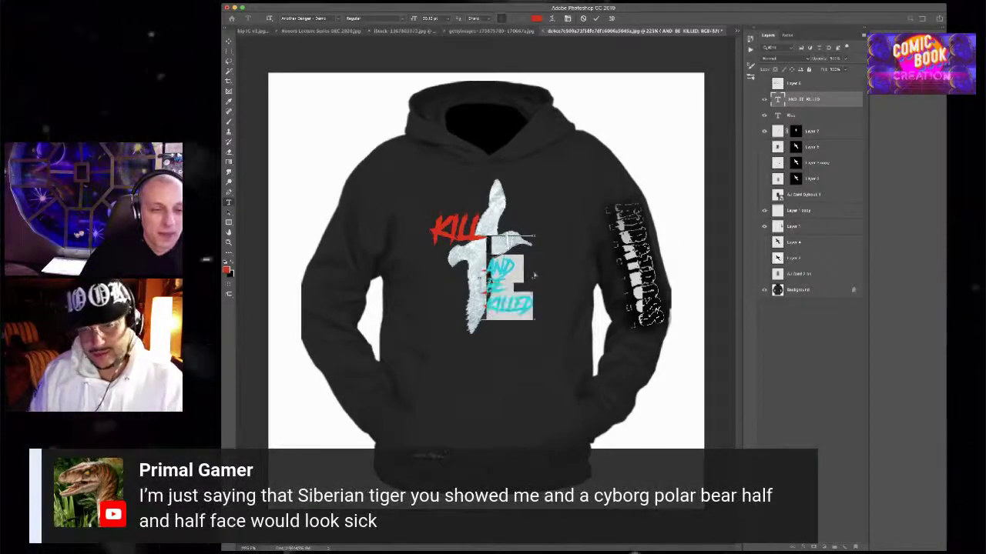
pyautogui.click(228, 41)
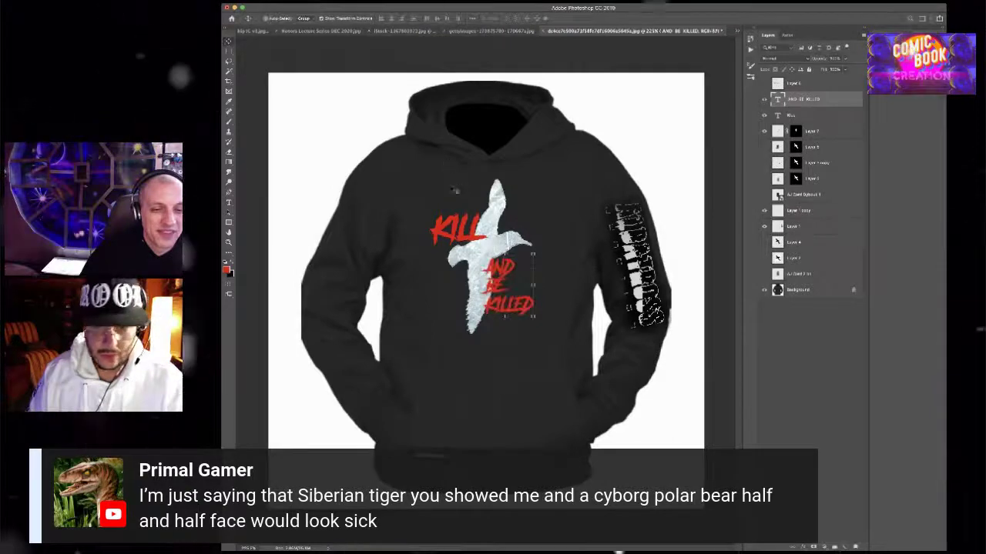
# Undo the enlargement of "KILL" and the word deletion, bringing back the full "KILL AND BE KILLED" text
pyautogui.press('super+z')
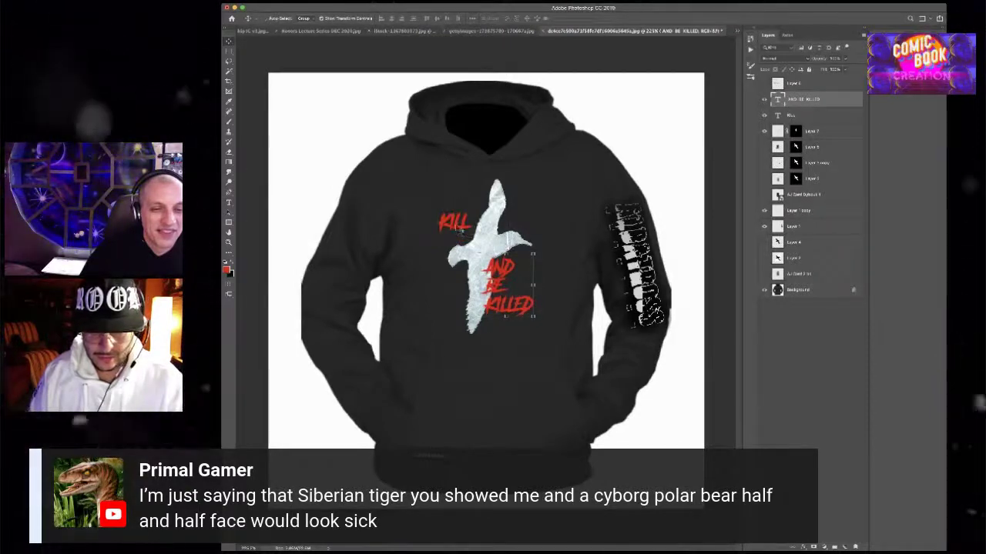
pyautogui.doubleClick(460, 225)
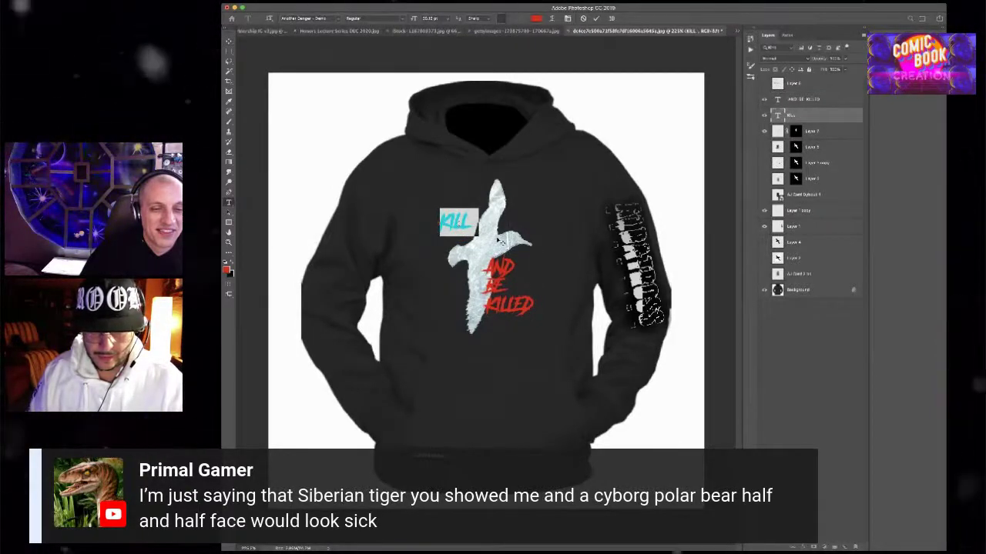
pyautogui.press('Escape')
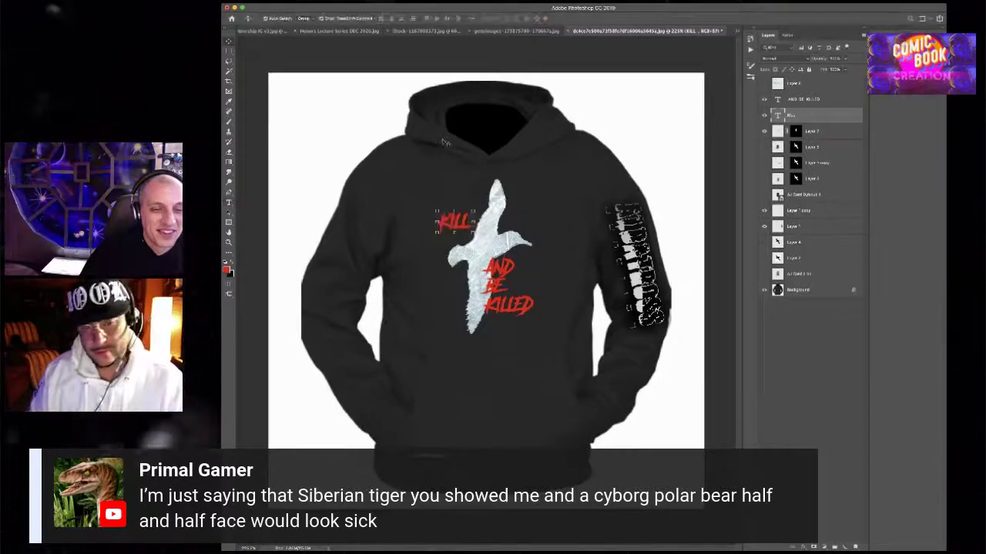
pyautogui.press('super+z')
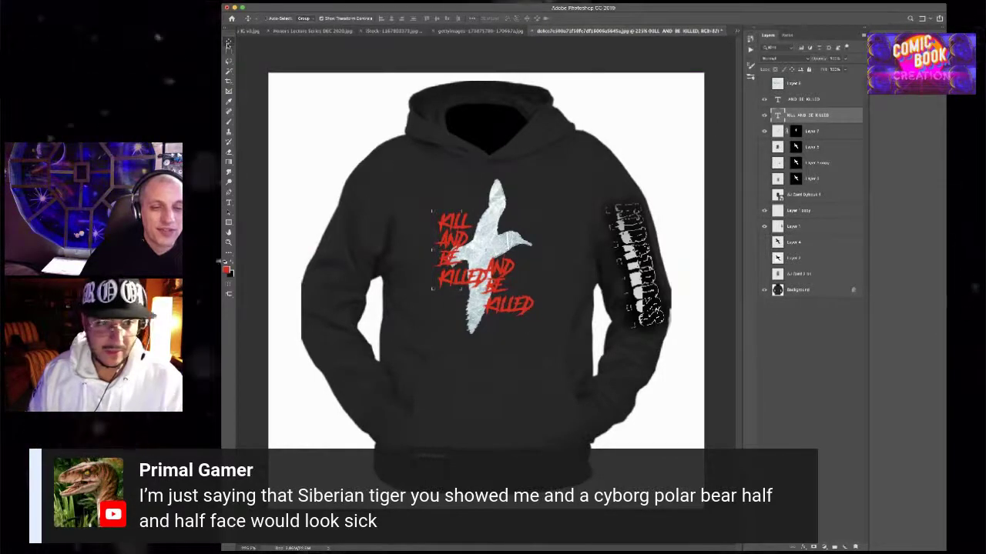
# Hide the "AND BE KILLED" copy, then shrink the full red phrase and move it below the bird's beak
pyautogui.click(515, 303)
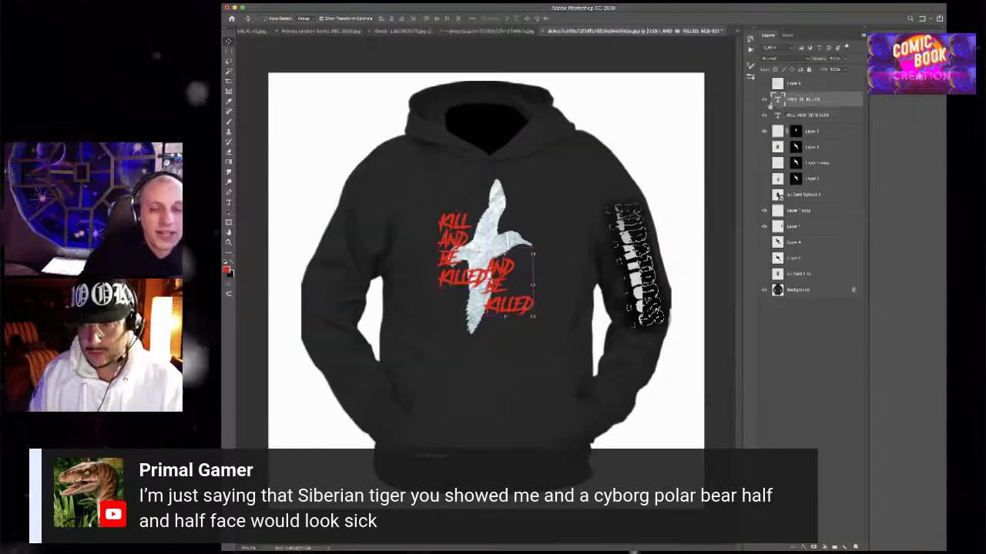
pyautogui.click(764, 99)
pyautogui.click(804, 115)
pyautogui.hotkey('ctrl', 't')
pyautogui.moveTo(433, 210); pyautogui.dragTo(510, 274)
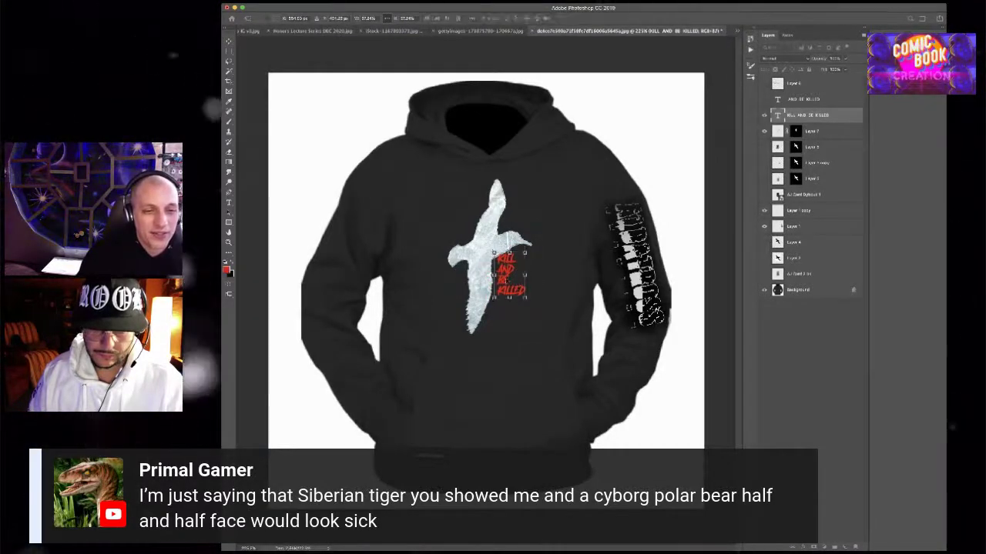
# Rotate the ice-textured bird clockwise so its wings run diagonally across the chest, and nudge it slightly upward
pyautogui.click(490, 241)
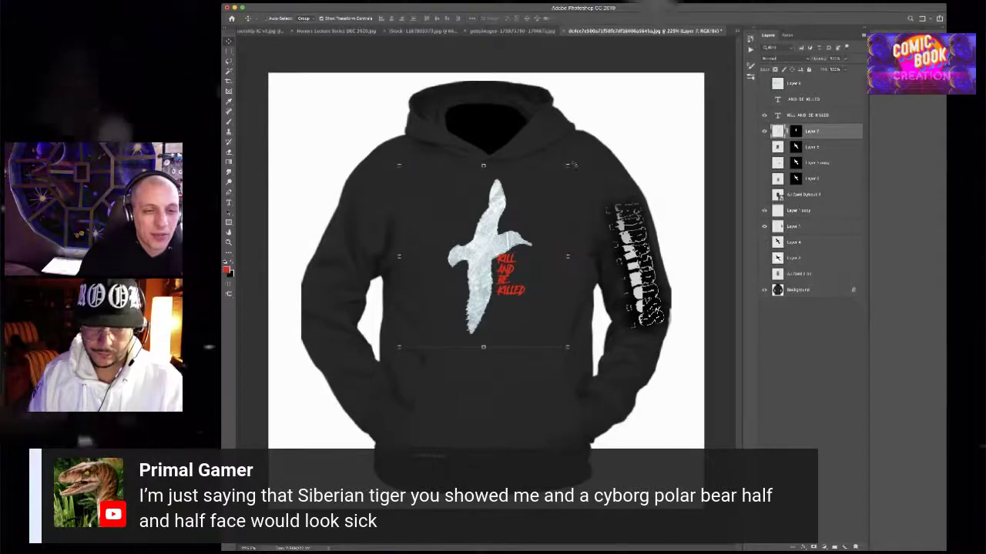
pyautogui.moveTo(574, 164); pyautogui.dragTo(487, 132)
pyautogui.moveTo(596, 209); pyautogui.dragTo(696, 244)
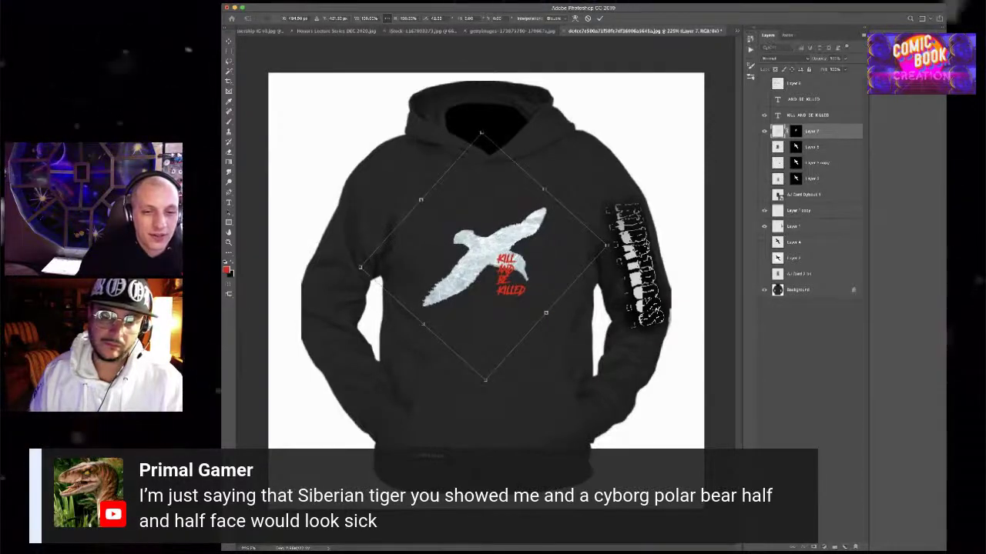
pyautogui.moveTo(512, 234); pyautogui.dragTo(513, 228)
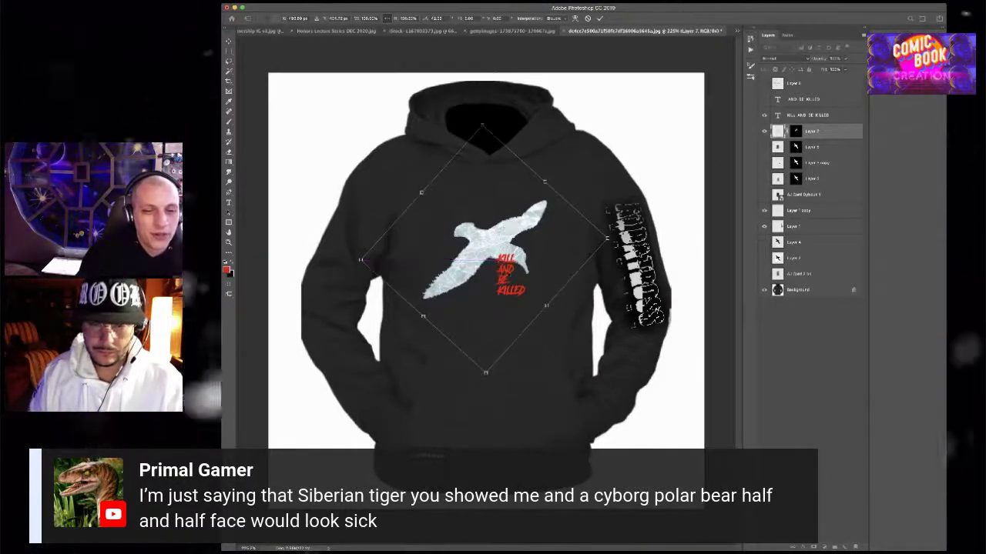
pyautogui.press('Return')
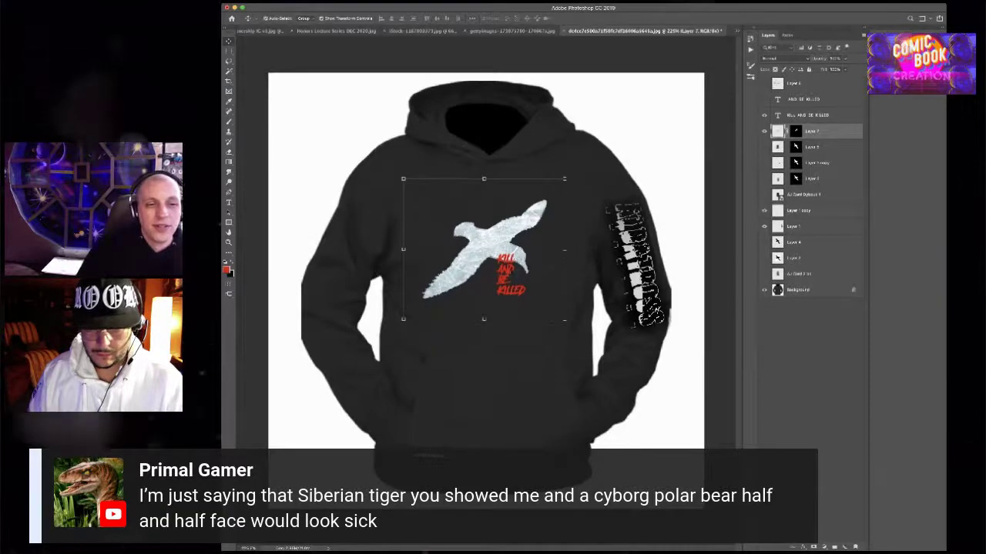
# Shrink the "KILL AND BE KILLED" text further and place it over the edge of the bird's lower-left wing
pyautogui.keyDown('super'); pyautogui.click(514, 278); pyautogui.keyUp('super')
pyautogui.moveTo(497, 271); pyautogui.dragTo(448, 261)
pyautogui.press('Return')
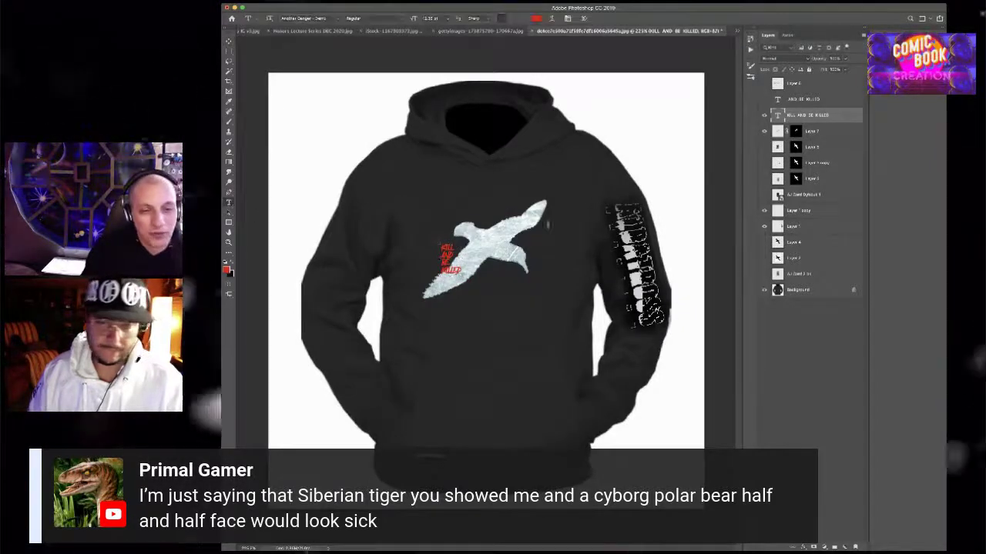
# Add a red "X" as a separate text layer and move it onto the bird's head
pyautogui.click(509, 209)
pyautogui.write('X')
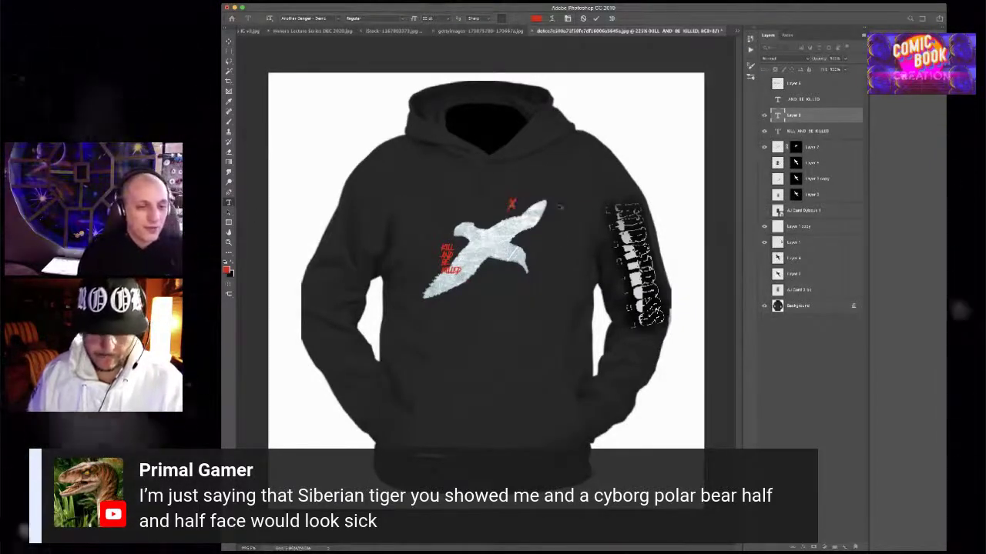
pyautogui.click(229, 40)
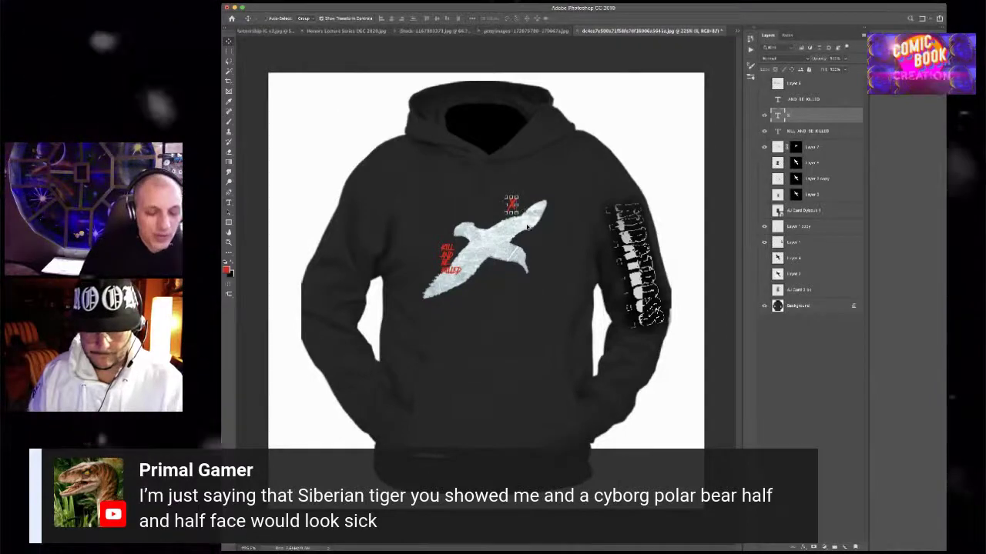
pyautogui.hotkey('ctrl', '+')
pyautogui.moveTo(513, 197); pyautogui.dragTo(520, 251)
# Scale the "X" down to eye size and position it on the bird's head
pyautogui.scroll(10, 524, 258)
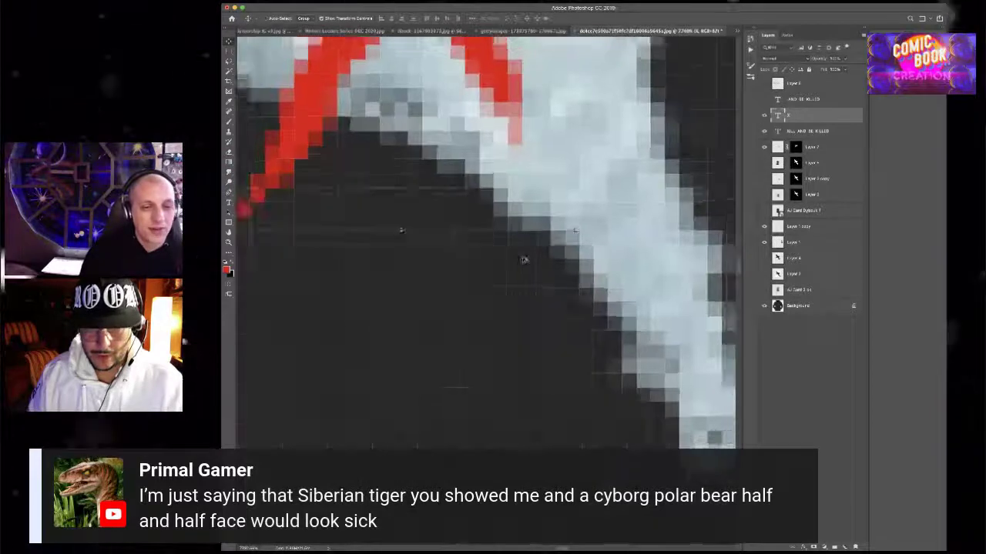
pyautogui.scroll(-10, 526, 259)
pyautogui.hotkey('ctrl', 't')
pyautogui.moveTo(514, 260); pyautogui.dragTo(517, 258)
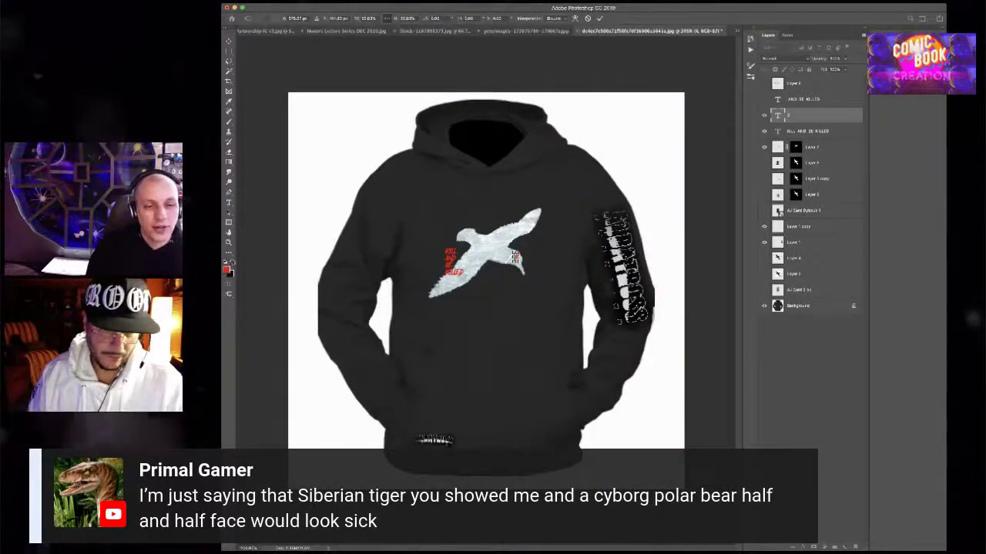
pyautogui.press('Return')
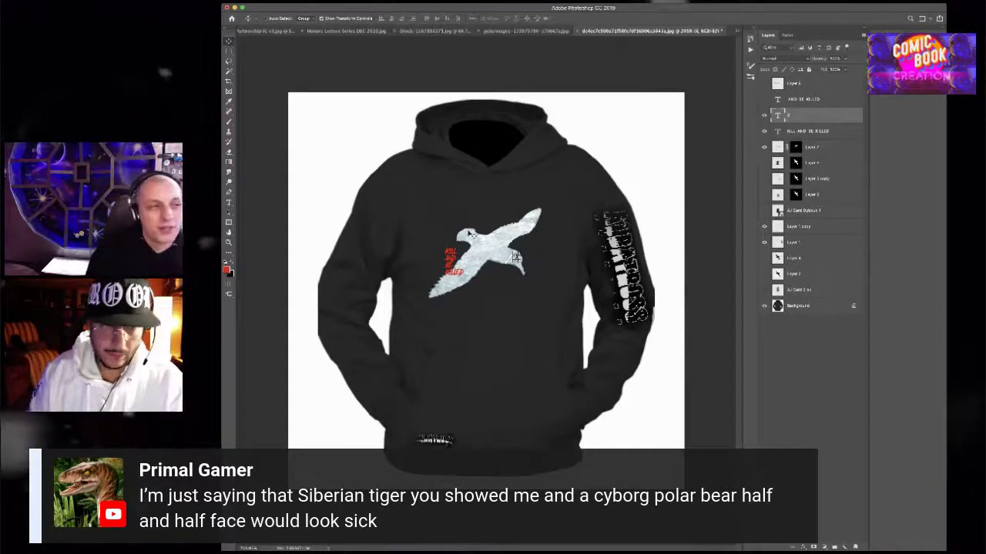
pyautogui.scroll(1, 366, 254)
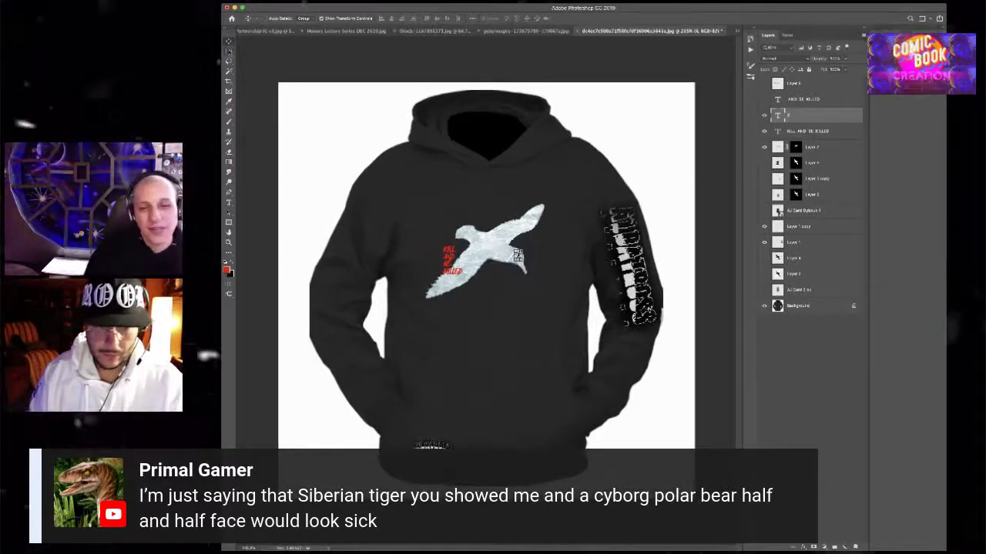
# Adjust the font size of the black "X" on the bird's head and try several other typefaces for it
pyautogui.press('m')
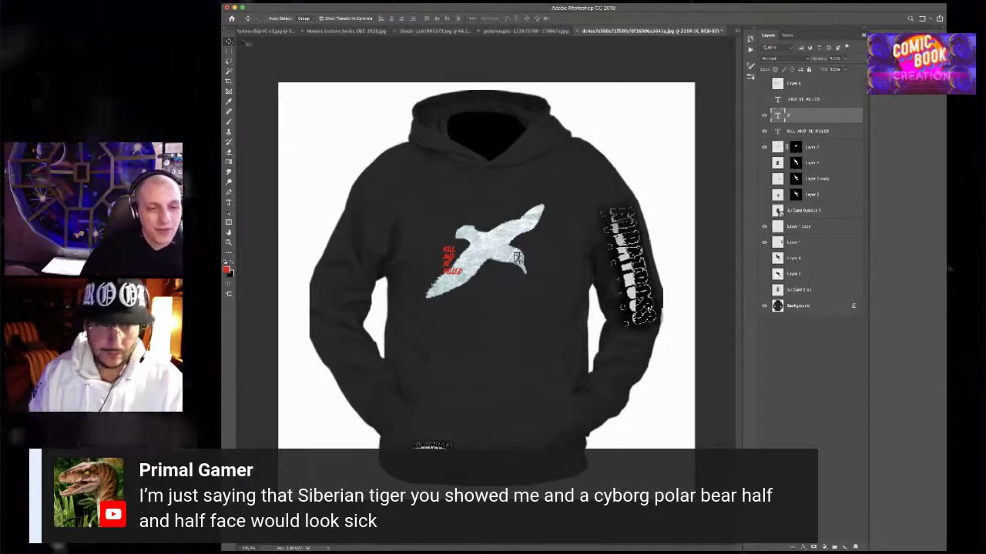
pyautogui.press('t')
pyautogui.scroll(3, 518, 259)
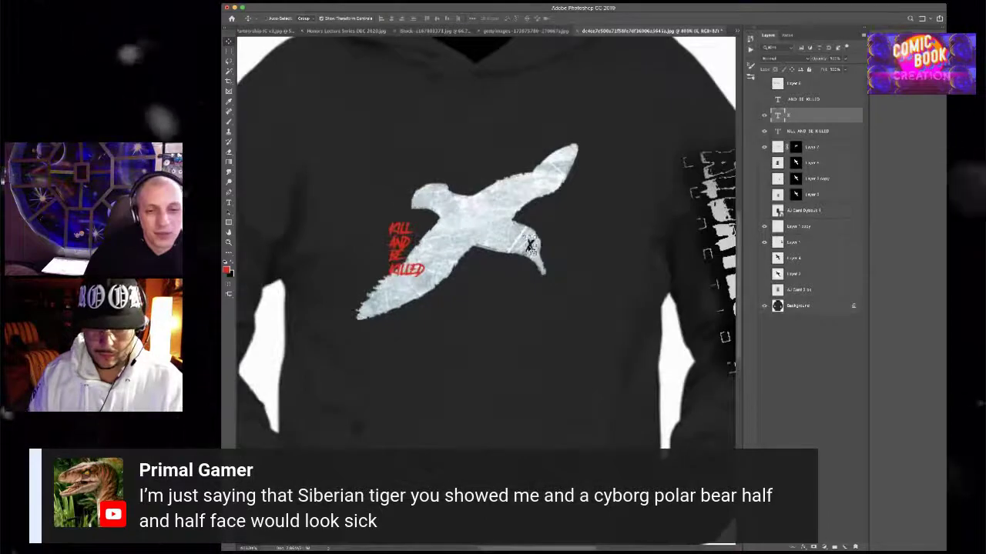
pyautogui.click(428, 18)
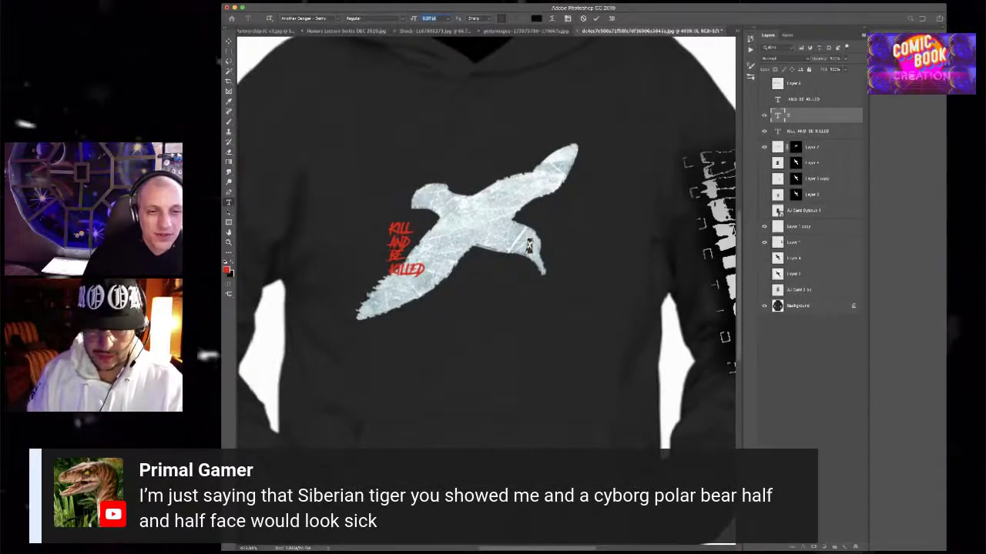
pyautogui.press('Up')
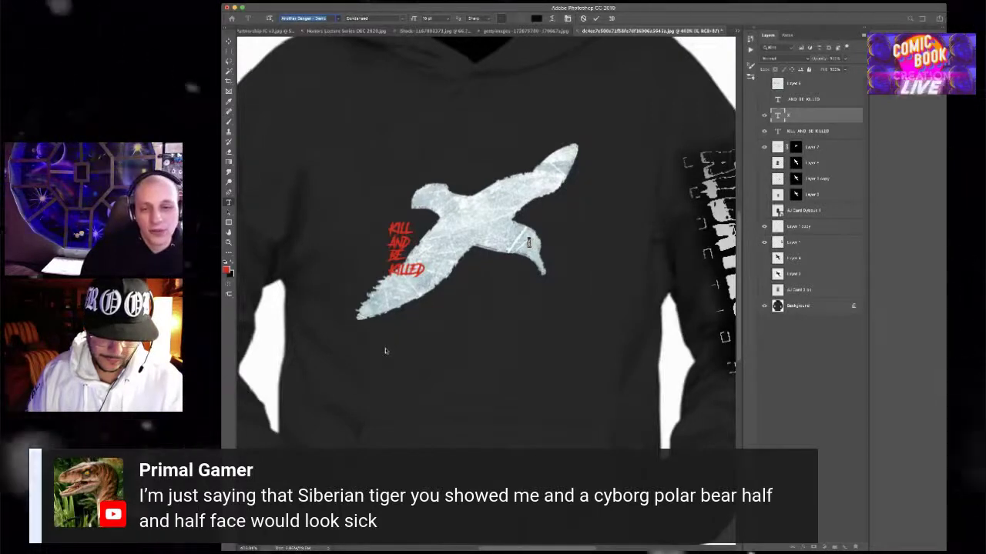
pyautogui.press('Down')
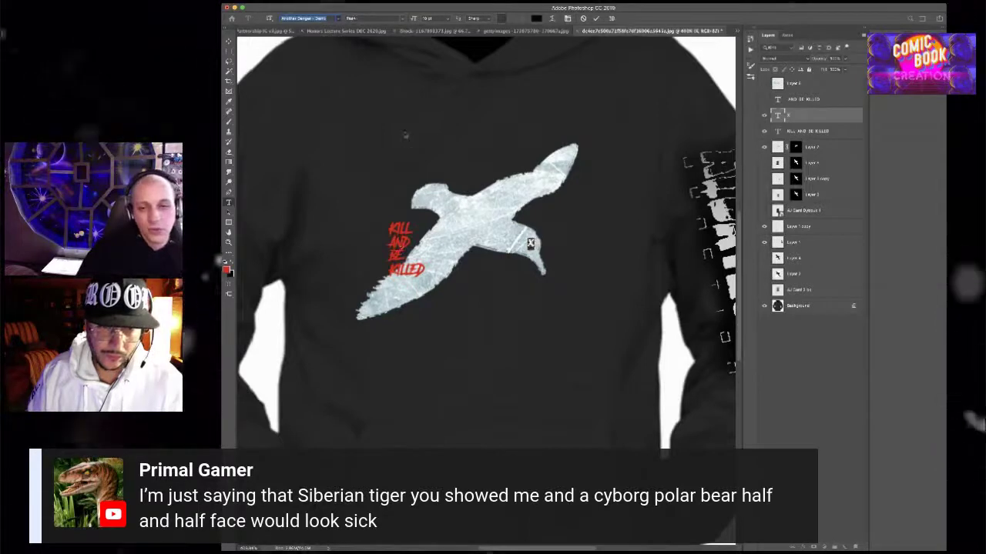
pyautogui.press('Down')
pyautogui.press('Up')
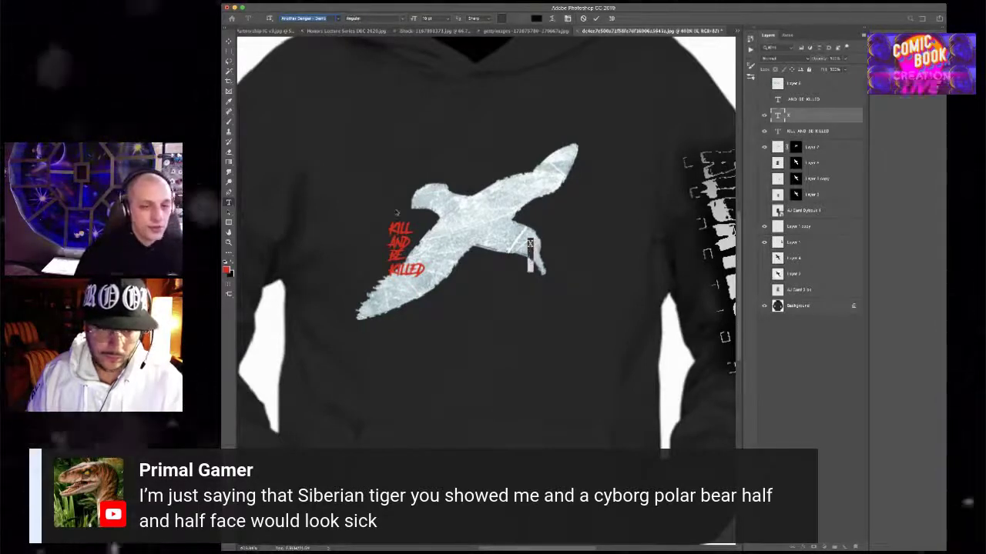
pyautogui.press('Up')
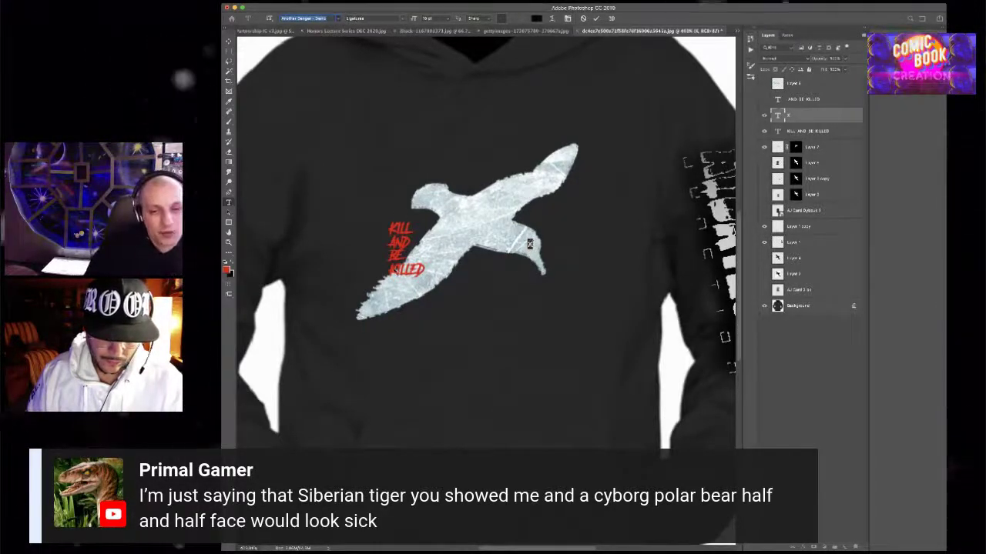
# Commit the restyled "X" and nudge it into place as the bird's eye
pyautogui.press('super+Return')
pyautogui.press('v')
pyautogui.moveTo(536, 252); pyautogui.dragTo(539, 252)
pyautogui.press('Return')
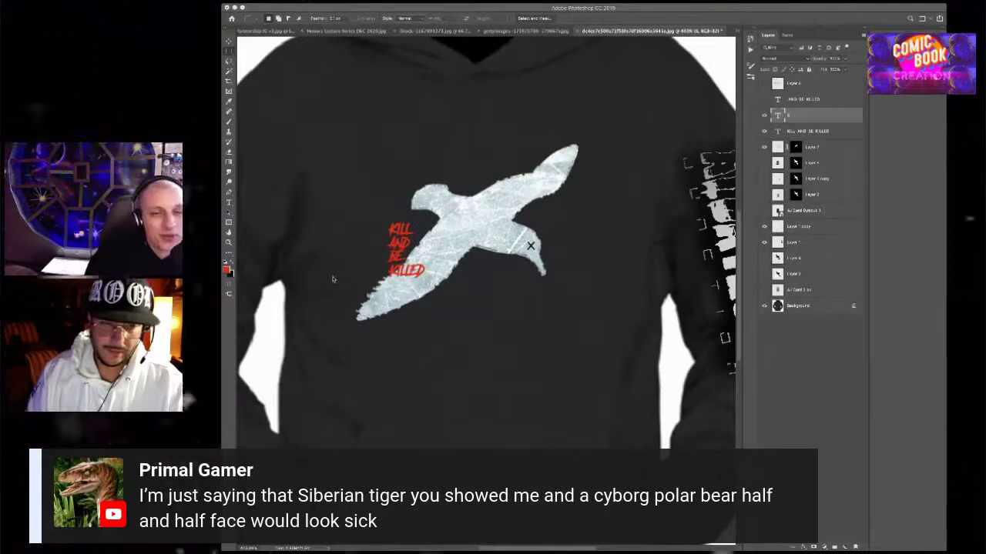
# Paste the radial halftone dot image as a new layer over the hoodie and preview several blend modes on it
pyautogui.press('super+v')
pyautogui.scroll(-5, 374, 200)
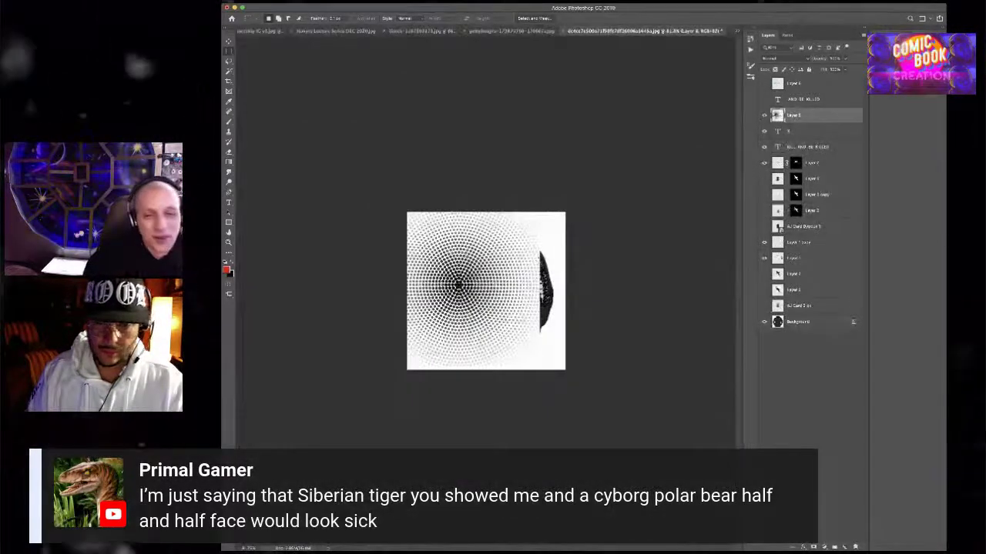
pyautogui.click(786, 59)
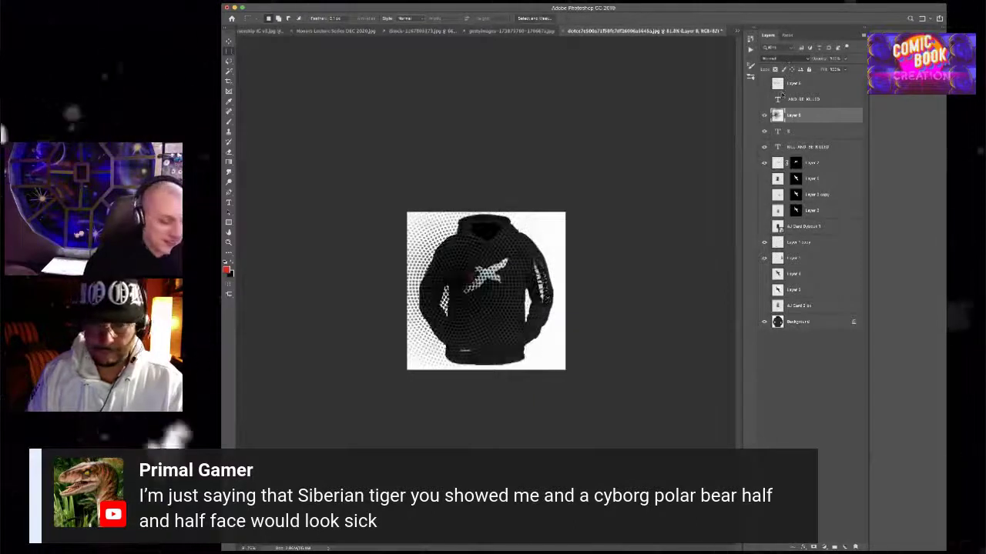
pyautogui.scroll(-4, 785, 60)
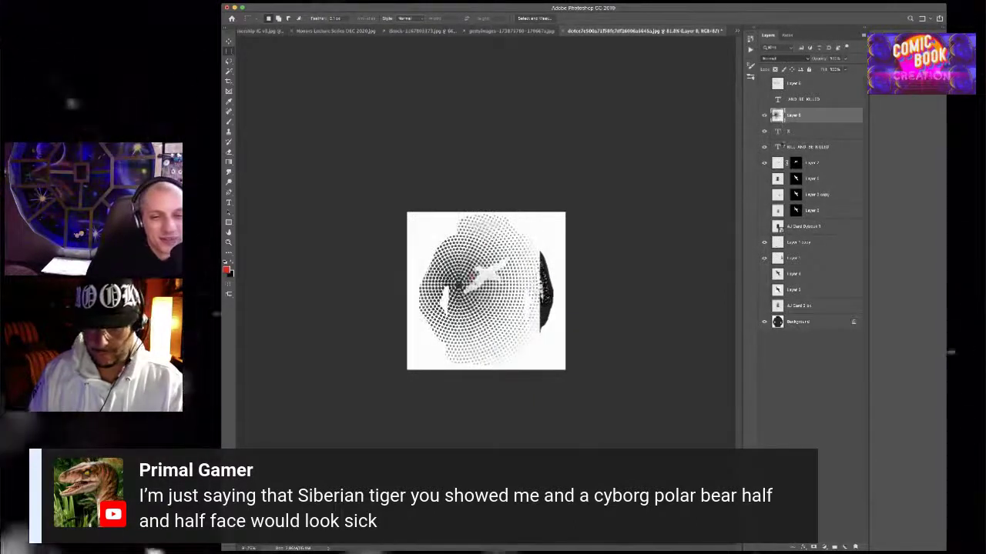
pyautogui.scroll(-5, 785, 60)
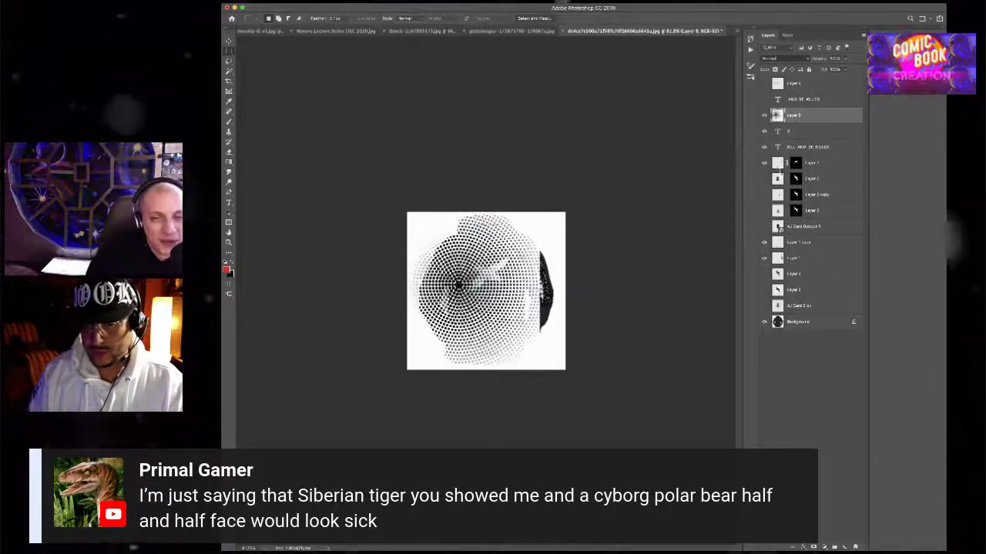
pyautogui.scroll(-3, 785, 60)
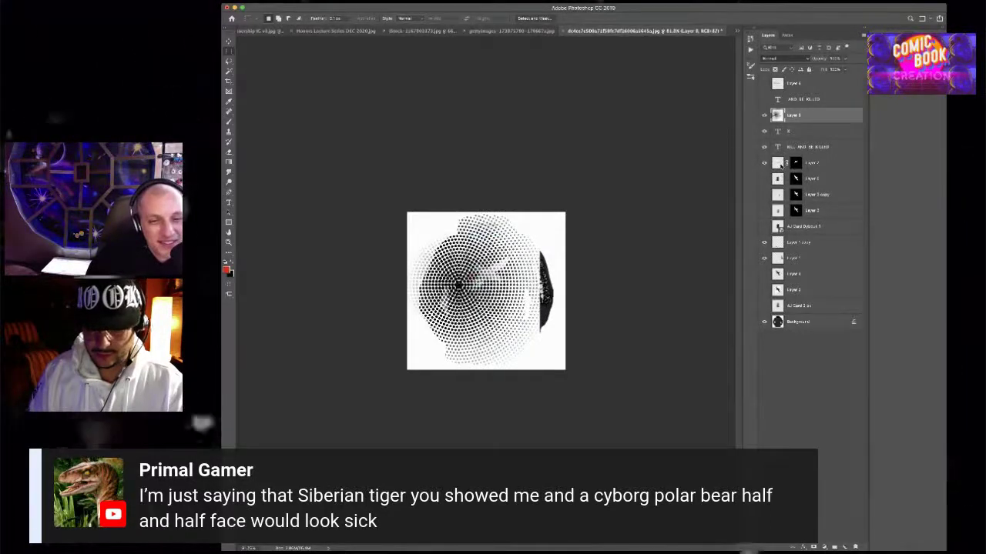
# Invert the halftone dot layer, then blend and scale it down so white dots radiate from the bird on the hoodie's chest
pyautogui.press('super+z')
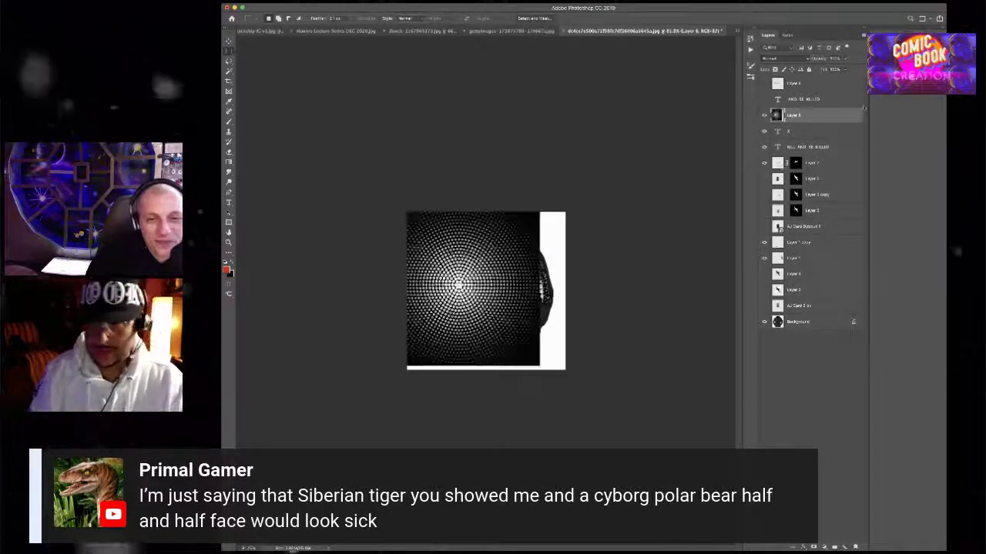
pyautogui.scroll(-3, 798, 60)
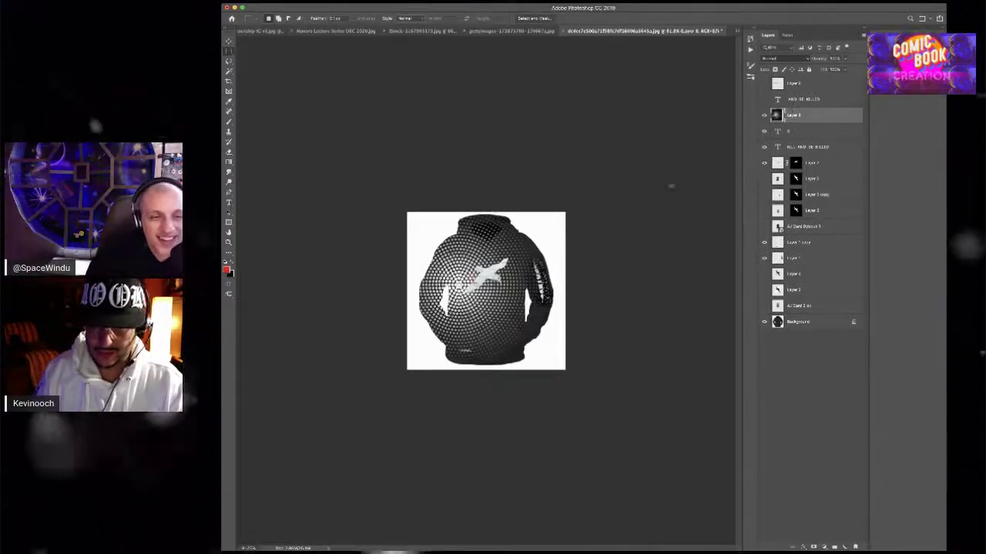
pyautogui.hotkey('ctrl', 't')
pyautogui.moveTo(383, 208); pyautogui.dragTo(431, 257)
pyautogui.moveTo(460, 289); pyautogui.dragTo(491, 279)
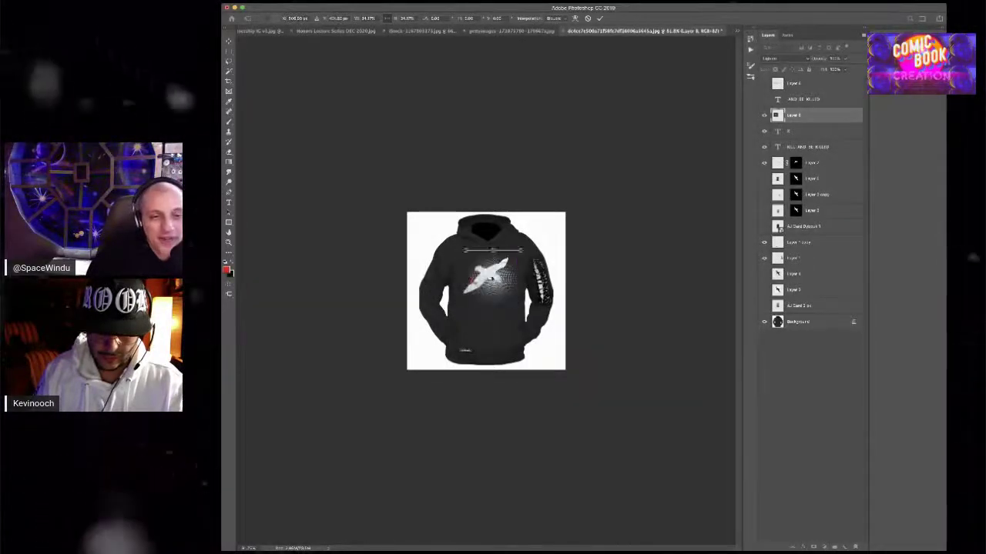
pyautogui.moveTo(513, 301); pyautogui.dragTo(510, 298)
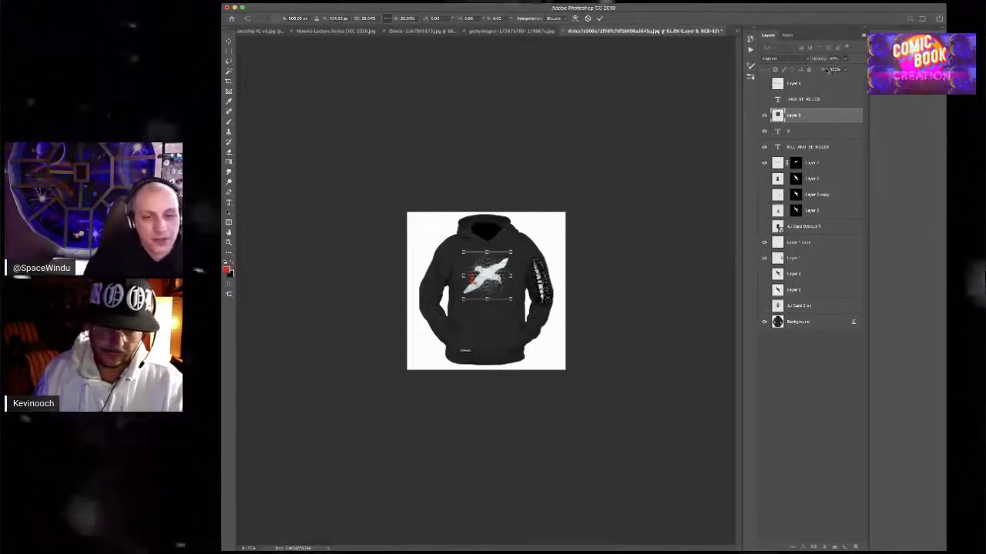
# Lower the halftone layer's opacity and move the layer beneath the bird layers so the dots sit behind the bird
pyautogui.moveTo(811, 116); pyautogui.dragTo(816, 216)
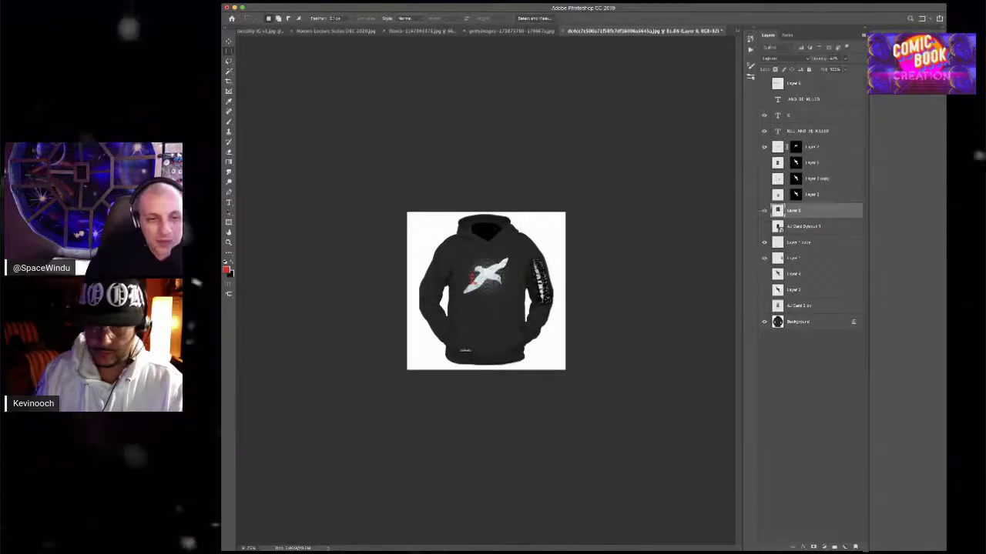
pyautogui.scroll(8, 451, 252)
pyautogui.scroll(-3, 451, 253)
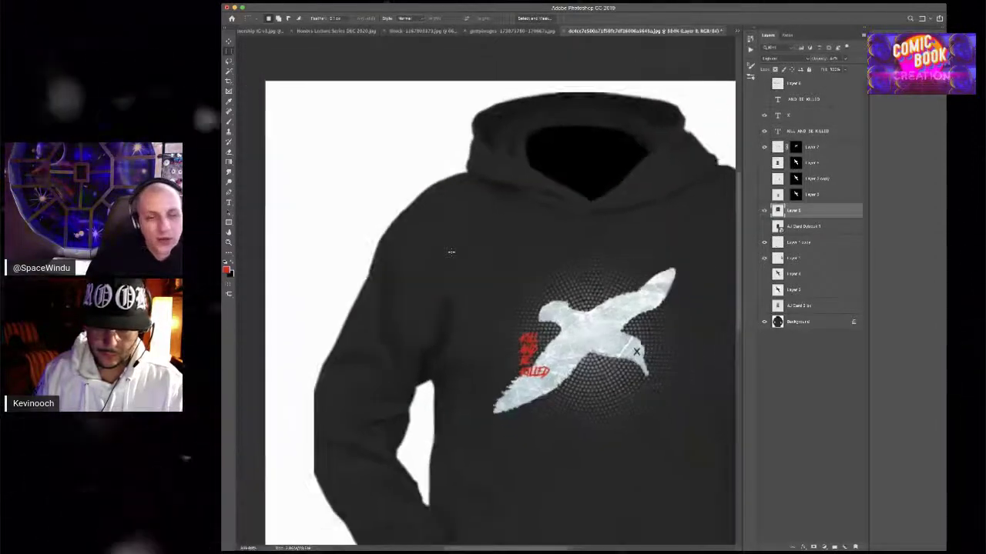
pyautogui.moveTo(602, 284); pyautogui.dragTo(534, 157)
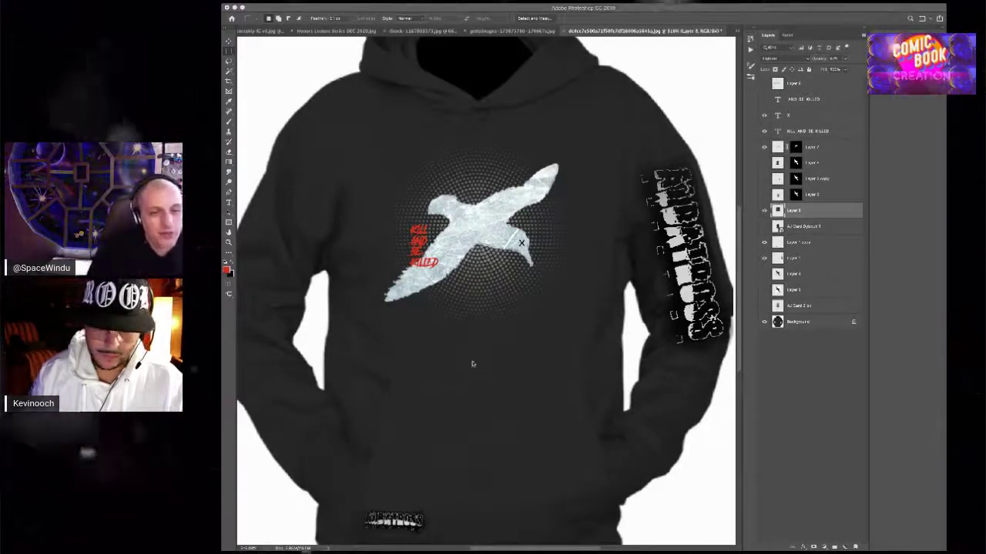
# Paste the flame icon as a new layer on the hoodie and remove its white background with the Magic Wand
pyautogui.hotkey('ctrl', 'v')
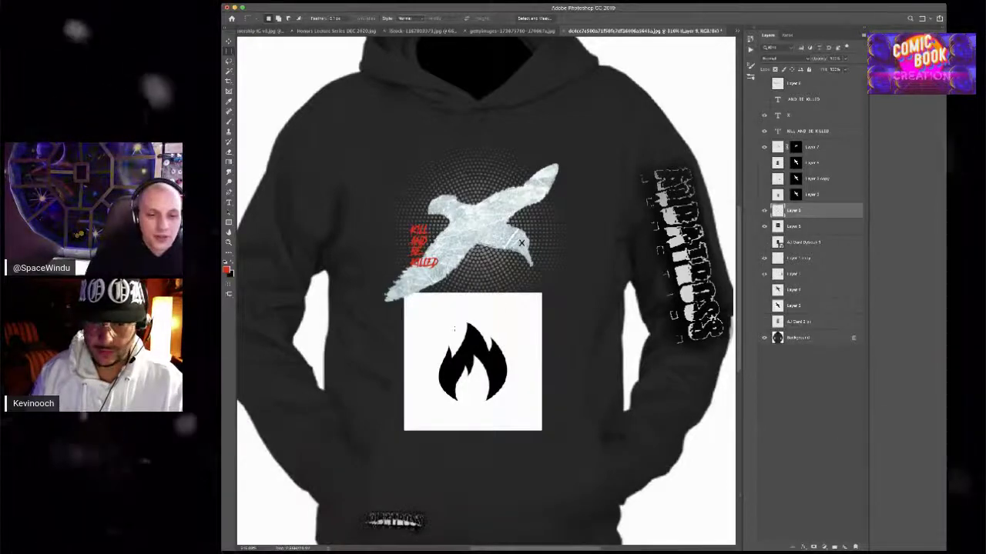
pyautogui.scroll(-3, 508, 305)
pyautogui.click(230, 70)
pyautogui.click(460, 207)
pyautogui.press('Delete')
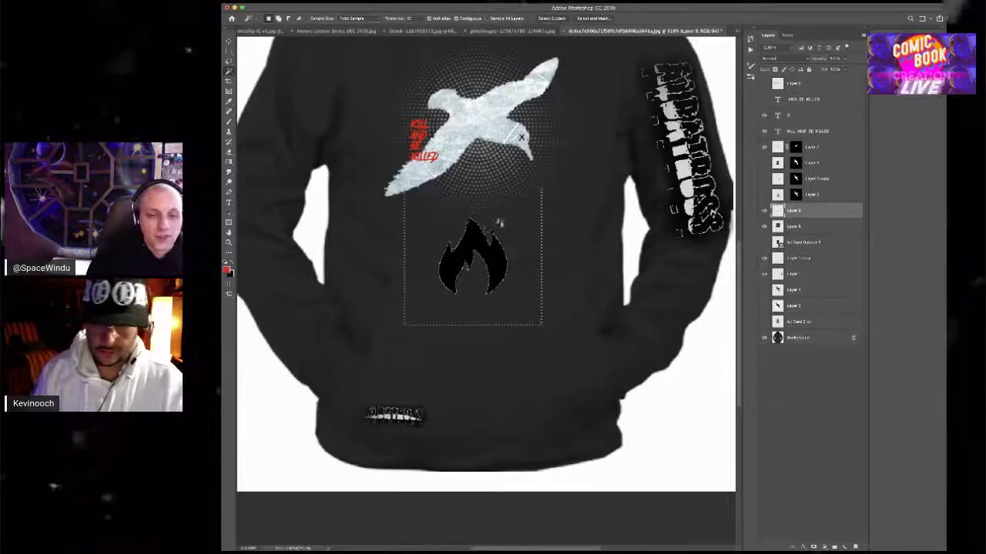
pyautogui.click(499, 222)
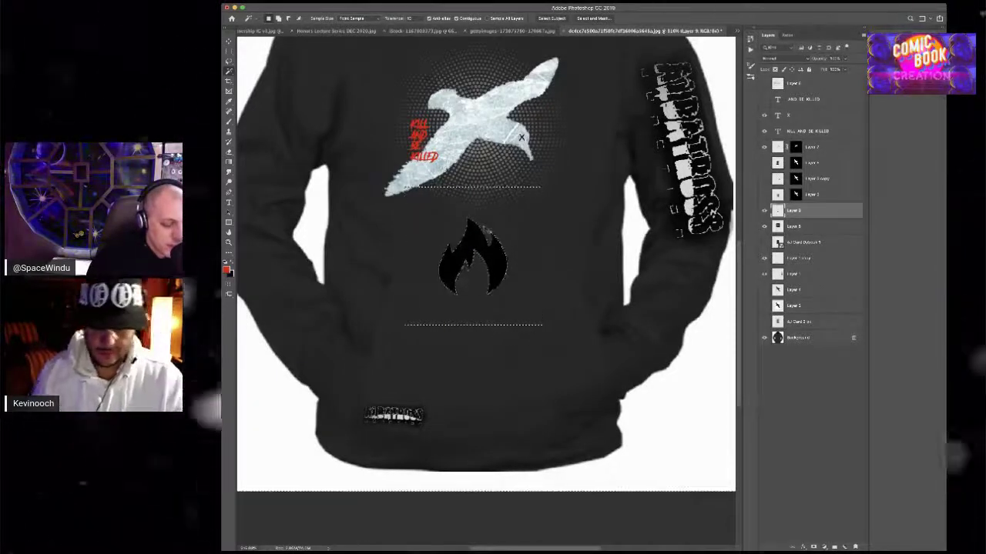
# Fill the flame icon with white and scale it down to a small emblem beside the bird, near the titled sleeve
pyautogui.press('super+d')
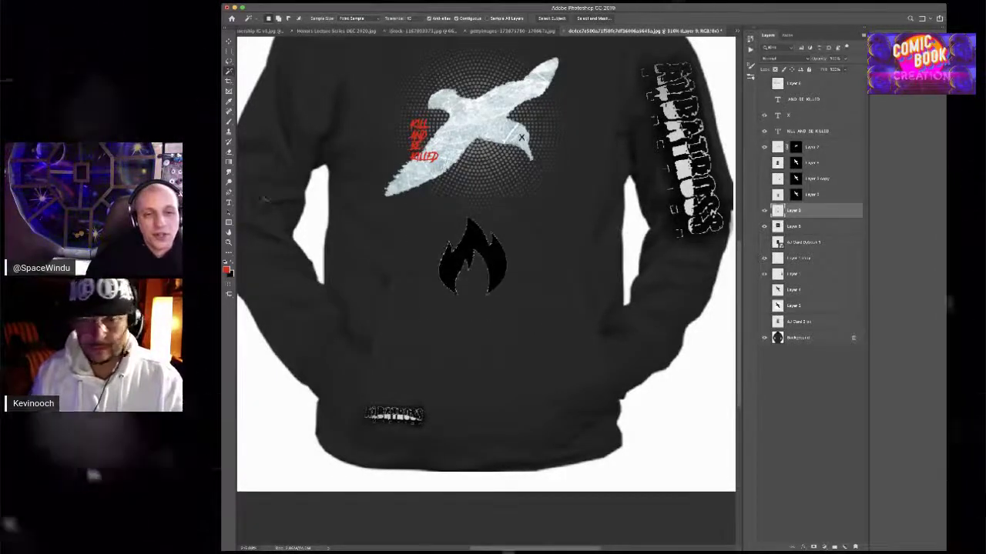
pyautogui.click(234, 262)
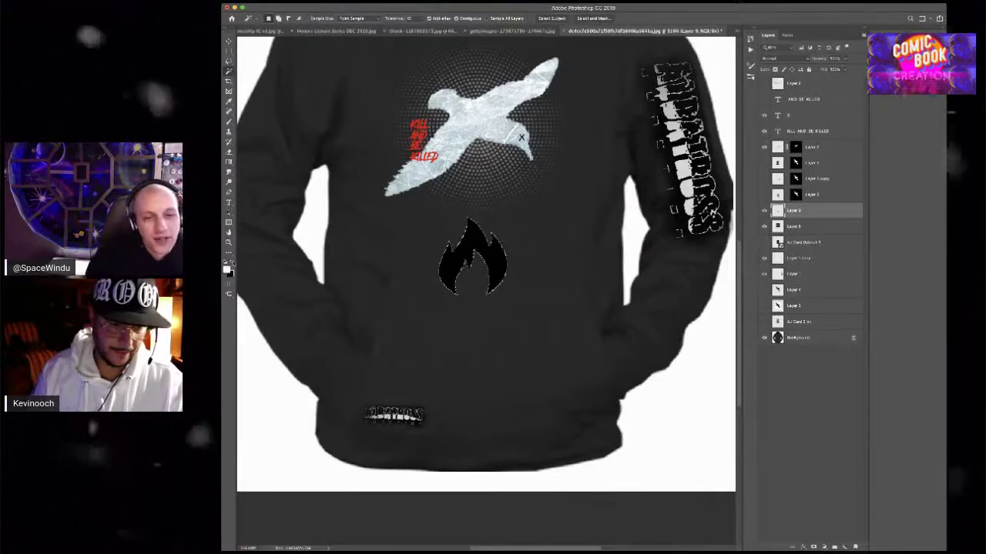
pyautogui.hotkey('alt', 'BackSpace')
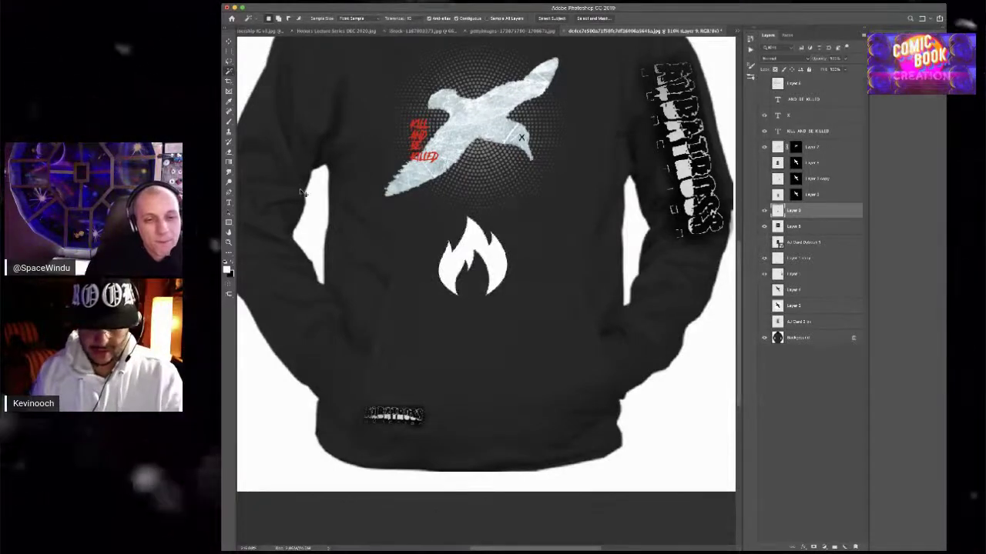
pyautogui.press('super+t')
pyautogui.moveTo(507, 216); pyautogui.dragTo(574, 180)
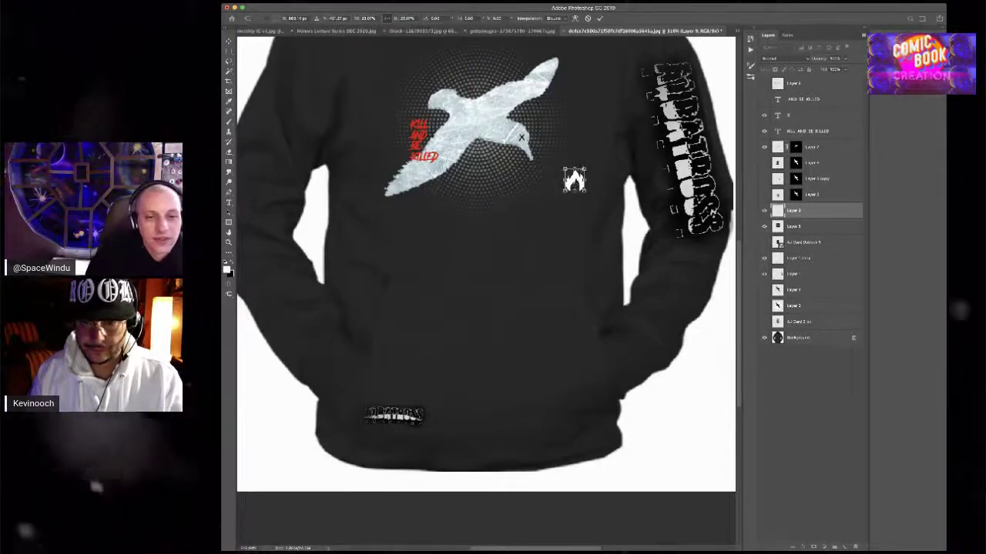
pyautogui.press('Return')
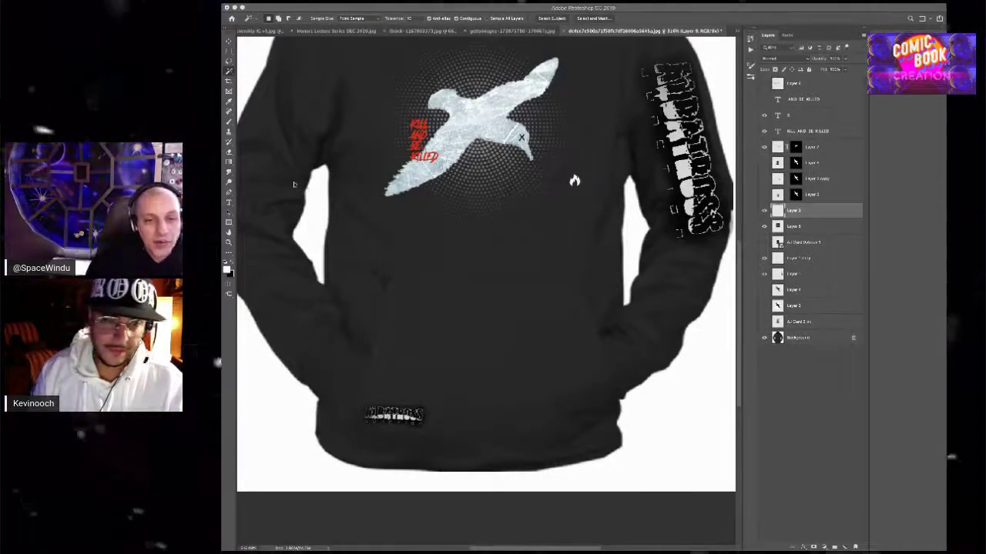
# Paste the skull icon, invert it to white, and place it scaled down directly above the flame
pyautogui.hotkey('ctrl', 'v')
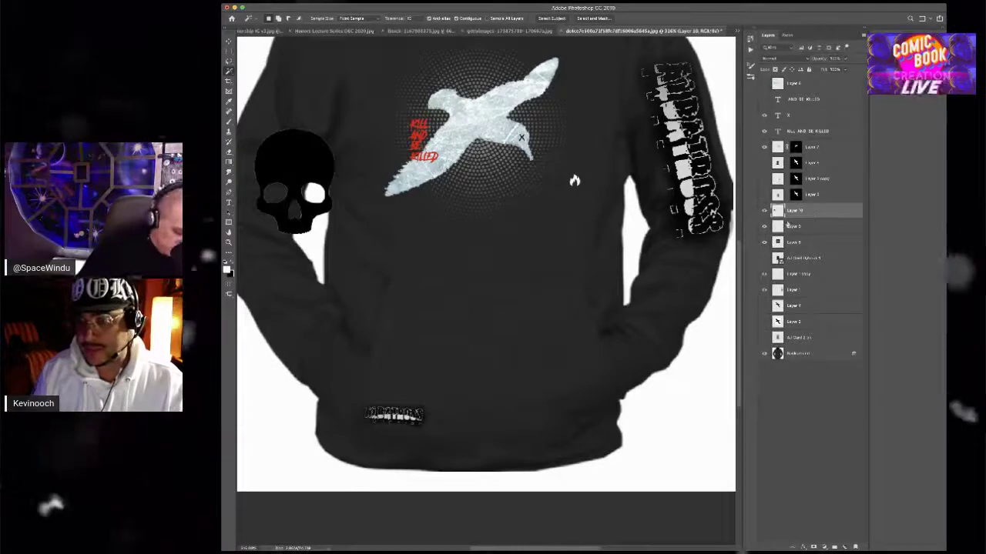
pyautogui.hotkey('ctrl', 'i')
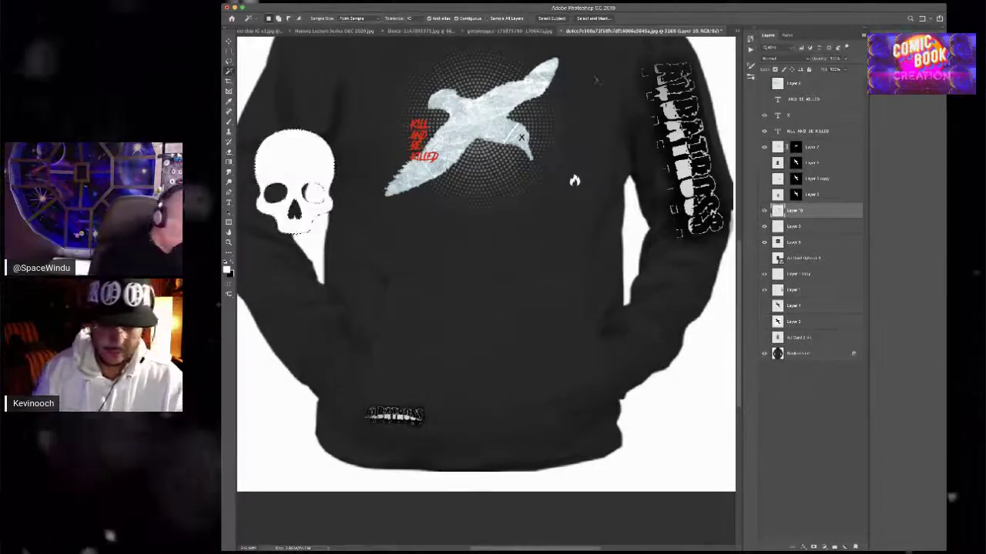
pyautogui.hotkey('ctrl', 't')
pyautogui.moveTo(328, 137); pyautogui.dragTo(572, 158)
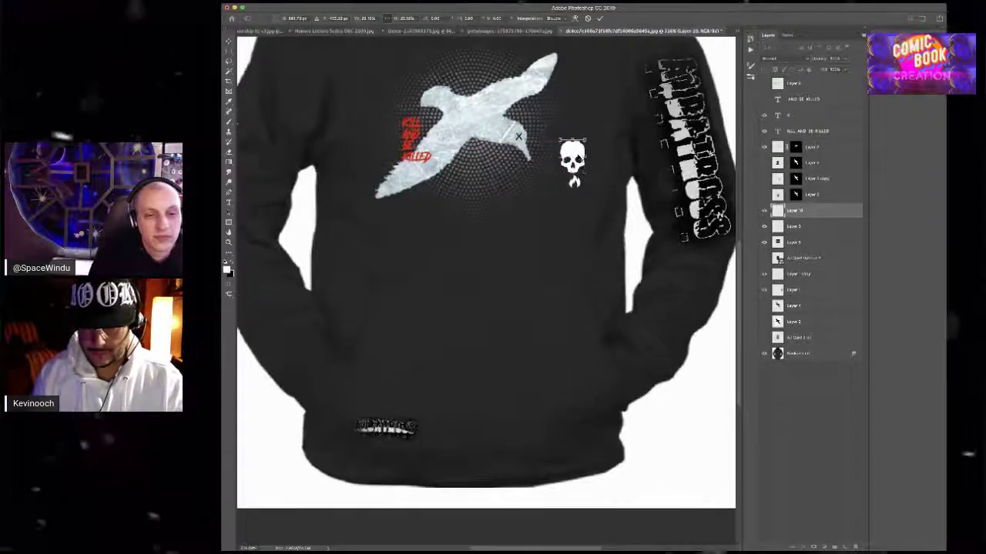
pyautogui.scroll(5, 579, 157)
pyautogui.moveTo(504, 230); pyautogui.dragTo(525, 201)
pyautogui.moveTo(559, 147); pyautogui.dragTo(562, 164)
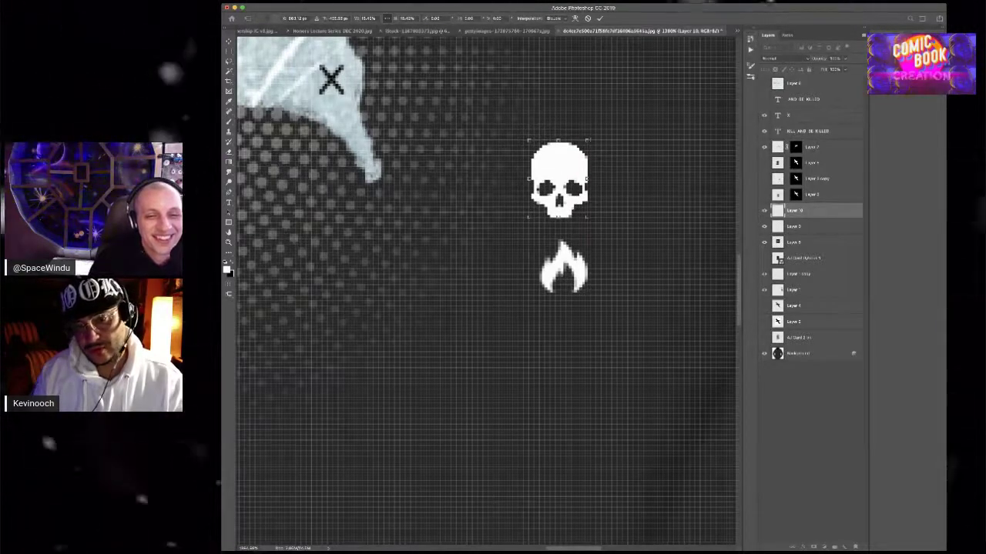
pyautogui.press('Return')
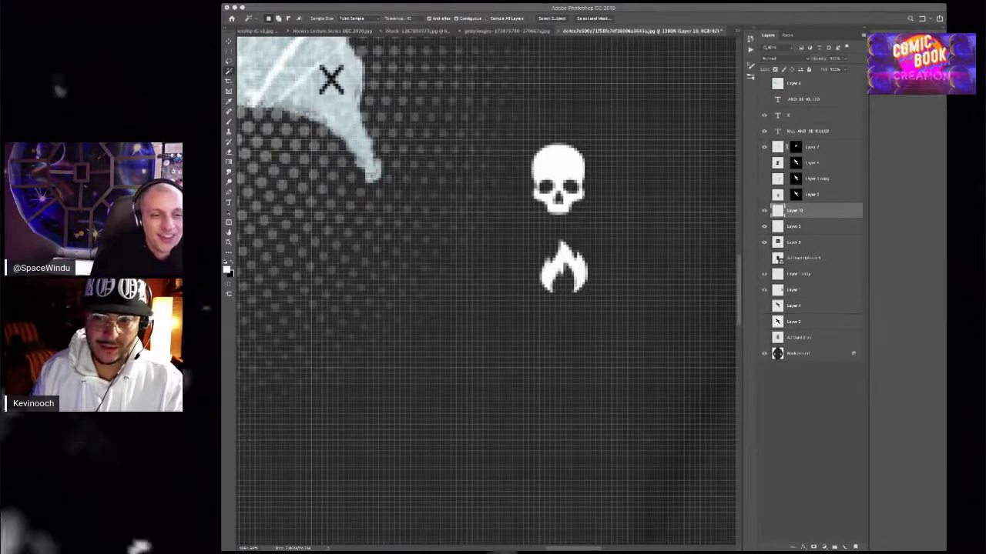
# Paste the tombstone icon, fill it with white, and place it scaled down directly above the skull
pyautogui.press('super+v')
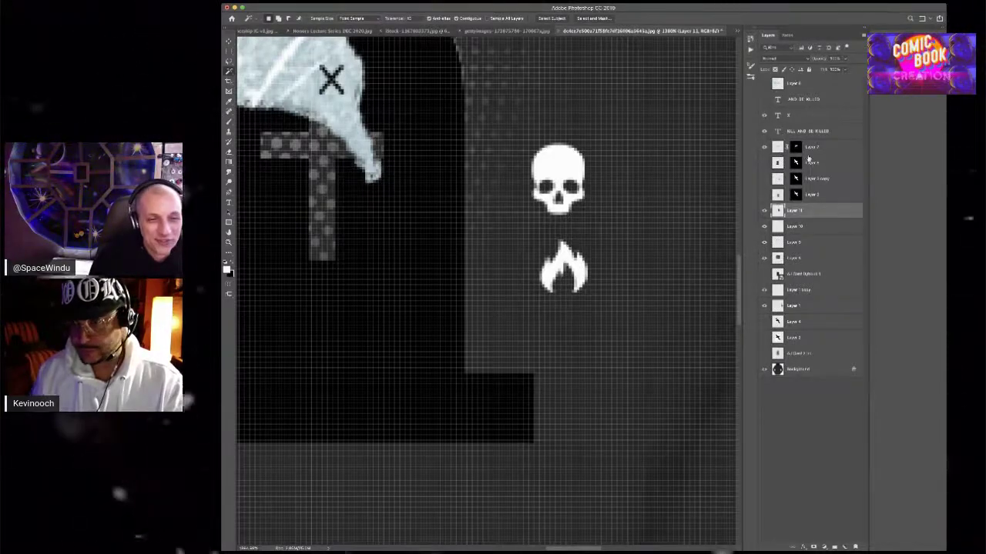
pyautogui.keyDown('super'); pyautogui.click(777, 210); pyautogui.keyUp('super')
pyautogui.hotkey('alt', 'BackSpace')
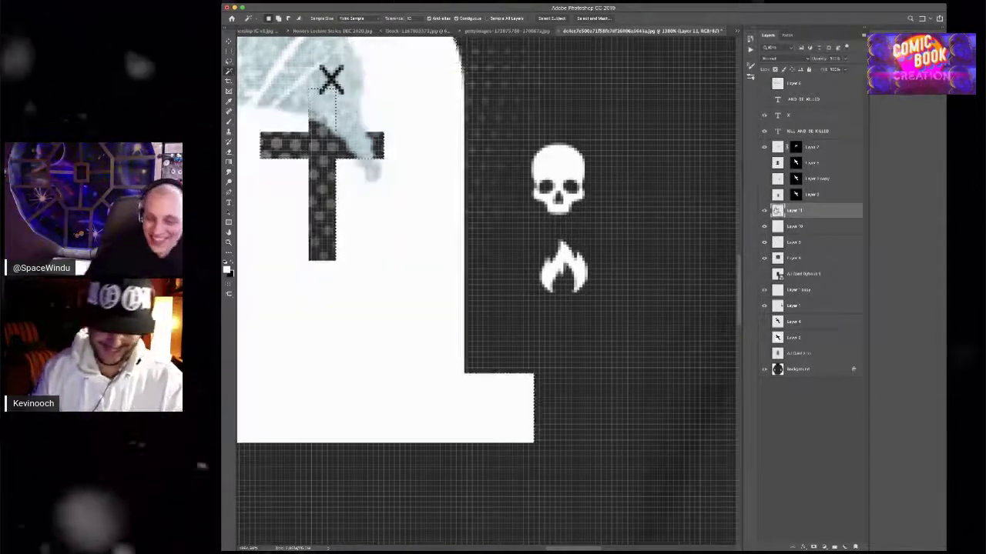
pyautogui.hotkey('ctrl', '0')
pyautogui.moveTo(485, 94); pyautogui.dragTo(490, 122)
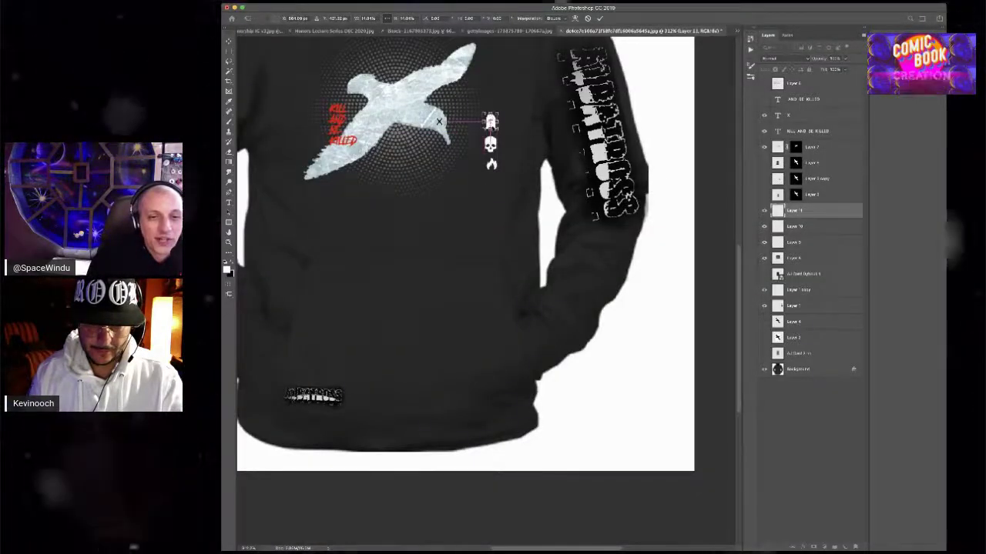
pyautogui.press('Return')
# Adjust the flame's fit below the skull and nudge the tombstone down to even out the icon column
pyautogui.scroll(6, 494, 141)
pyautogui.scroll(-2, 493, 141)
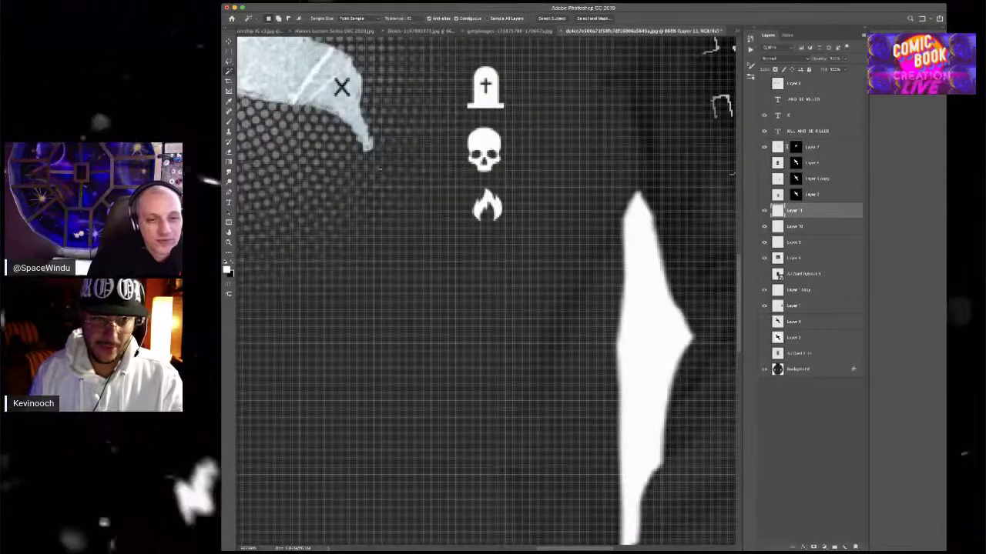
pyautogui.press('v')
pyautogui.keyDown('super'); pyautogui.click(493, 206); pyautogui.keyUp('super')
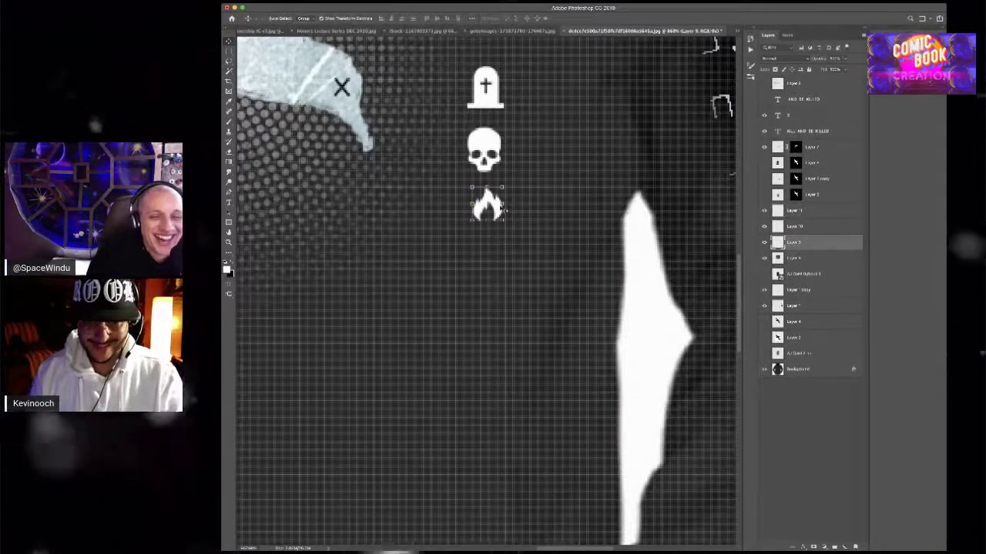
pyautogui.press('super+t')
pyautogui.press('Return')
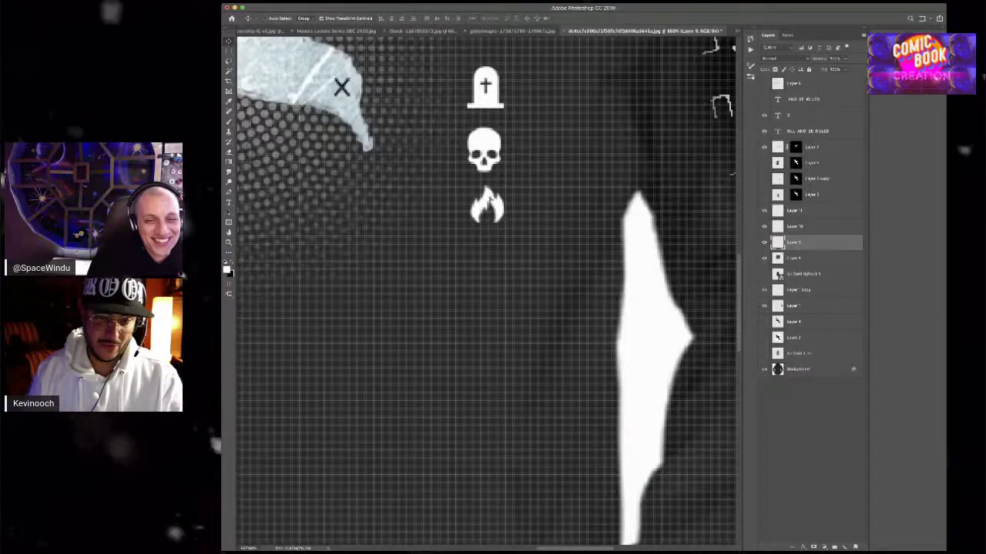
pyautogui.moveTo(492, 98); pyautogui.dragTo(490, 103)
pyautogui.scroll(-8, 522, 133)
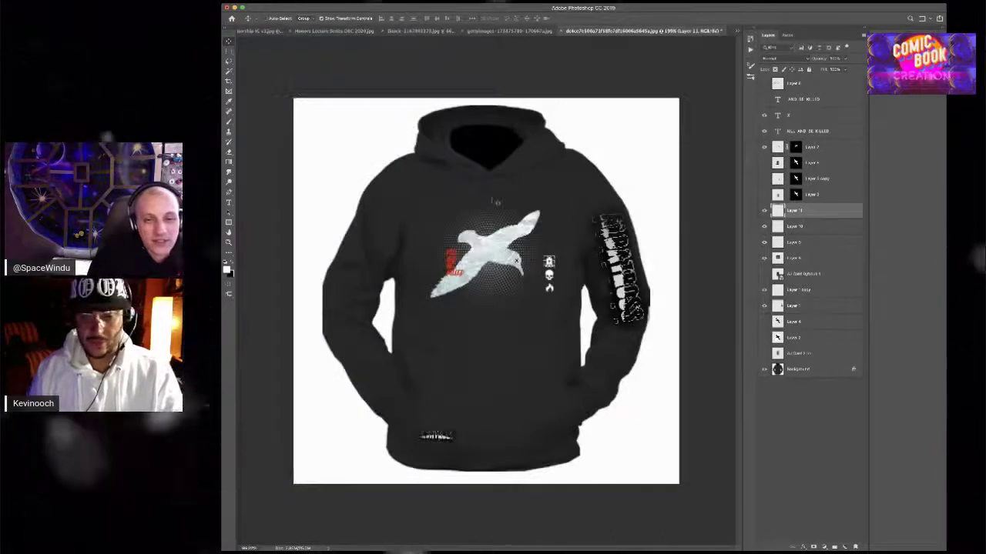
pyautogui.scroll(1, 583, 236)
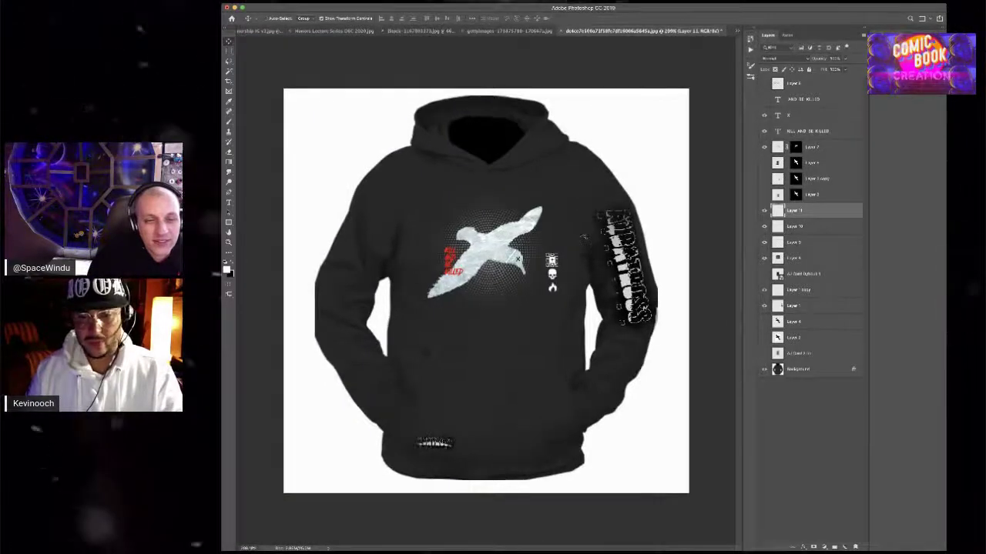
pyautogui.click(229, 54)
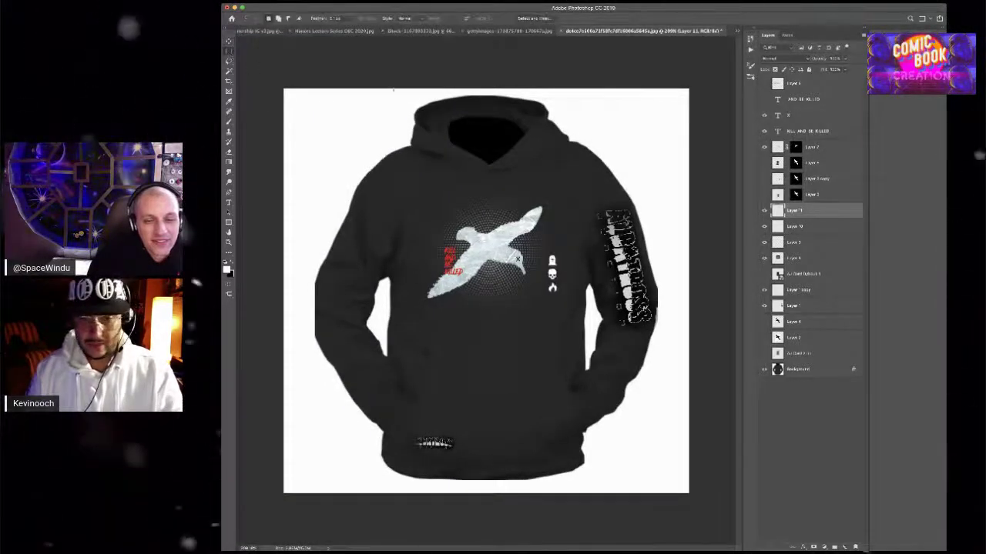
pyautogui.press('v')
pyautogui.scroll(1, 582, 249)
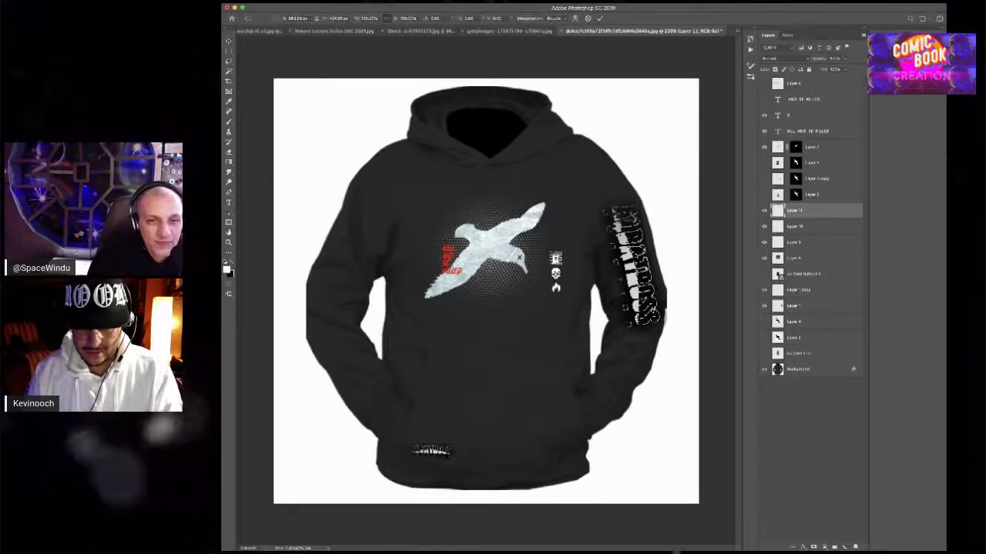
pyautogui.hotkey('ctrl', 't')
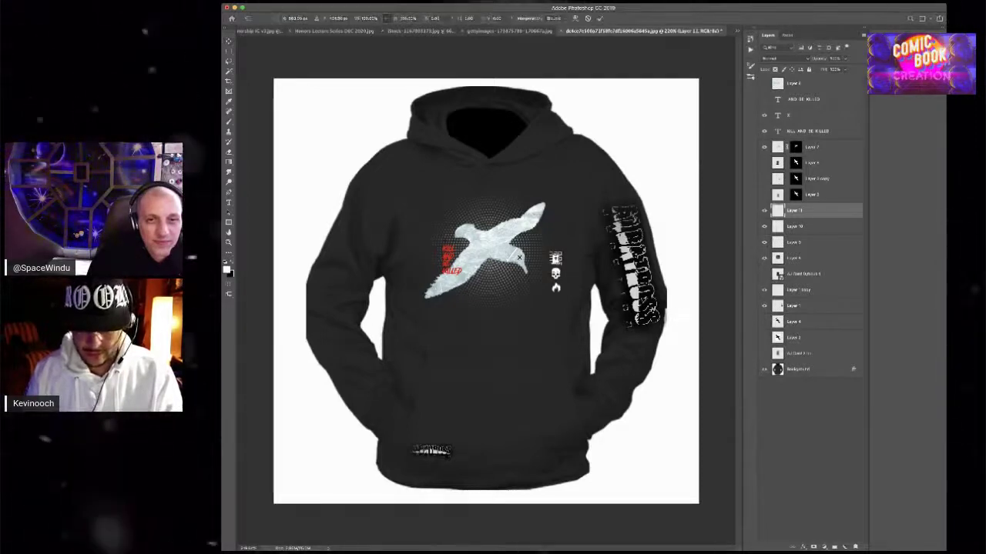
pyautogui.scroll(1, 576, 312)
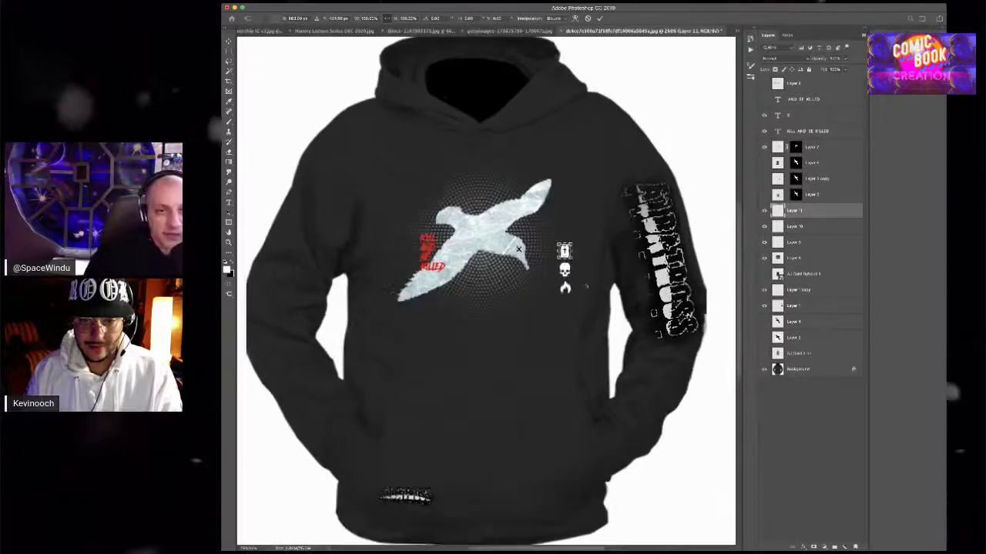
pyautogui.scroll(3, 585, 287)
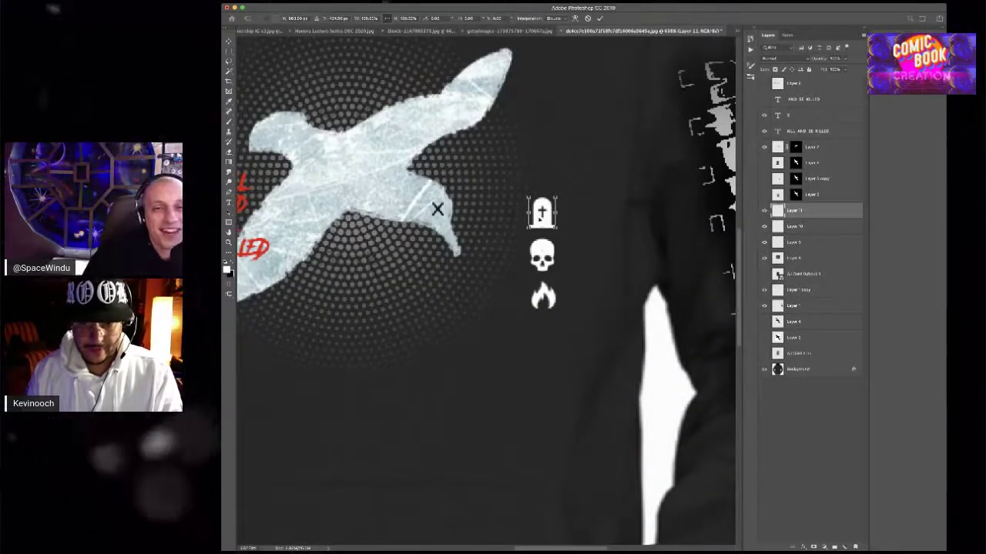
pyautogui.press('Return')
# Scale down the tombstone, skull and flame icons together and place the column just below the bird's beak
pyautogui.keyDown('shift'); pyautogui.click(542, 255); pyautogui.keyUp('shift')
pyautogui.keyDown('shift'); pyautogui.click(546, 297); pyautogui.keyUp('shift')
pyautogui.moveTo(547, 298); pyautogui.dragTo(578, 166)
pyautogui.moveTo(568, 131); pyautogui.dragTo(435, 302)
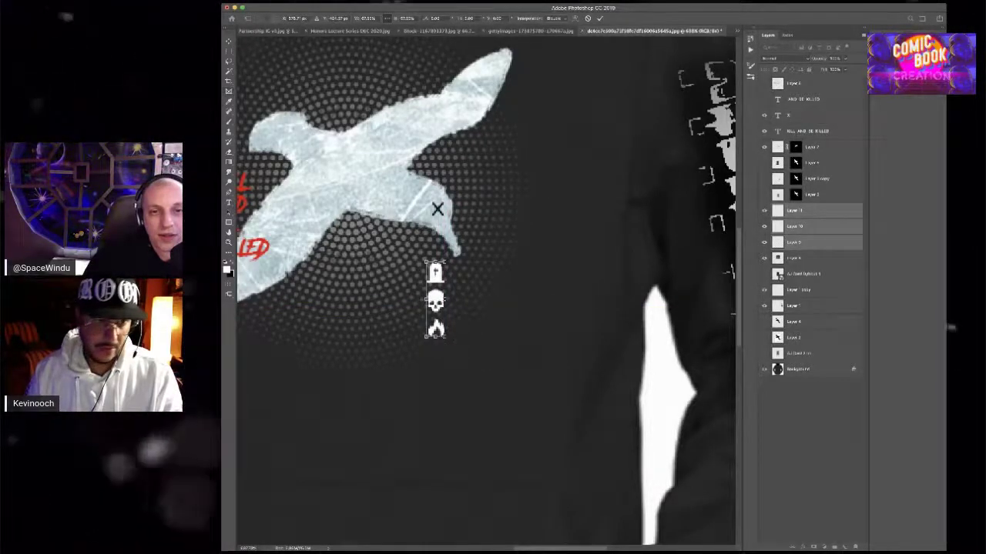
pyautogui.press('Return')
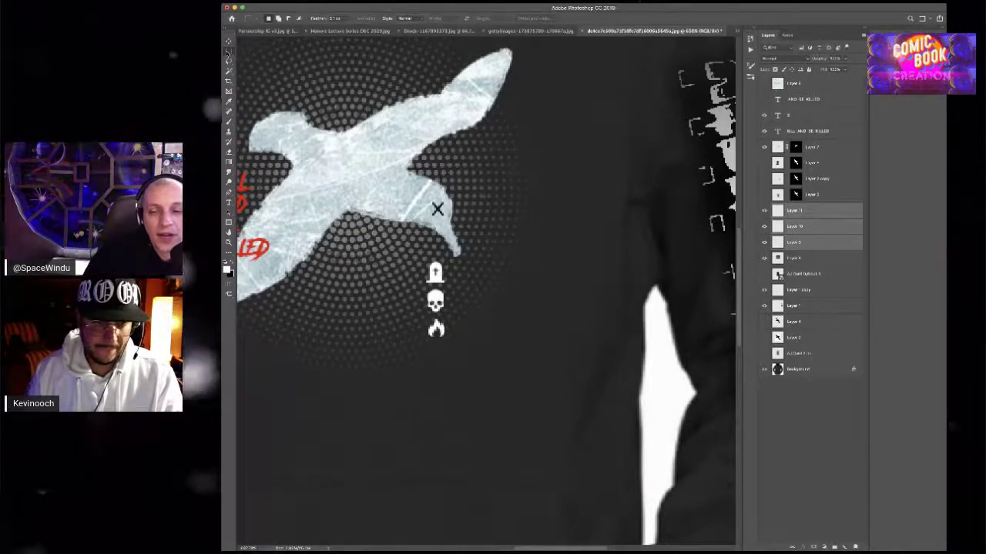
# Draw a small circle on a new layer above the bird's head and fill it with the lettering's red
pyautogui.click(241, 58)
pyautogui.moveTo(427, 150); pyautogui.dragTo(457, 179)
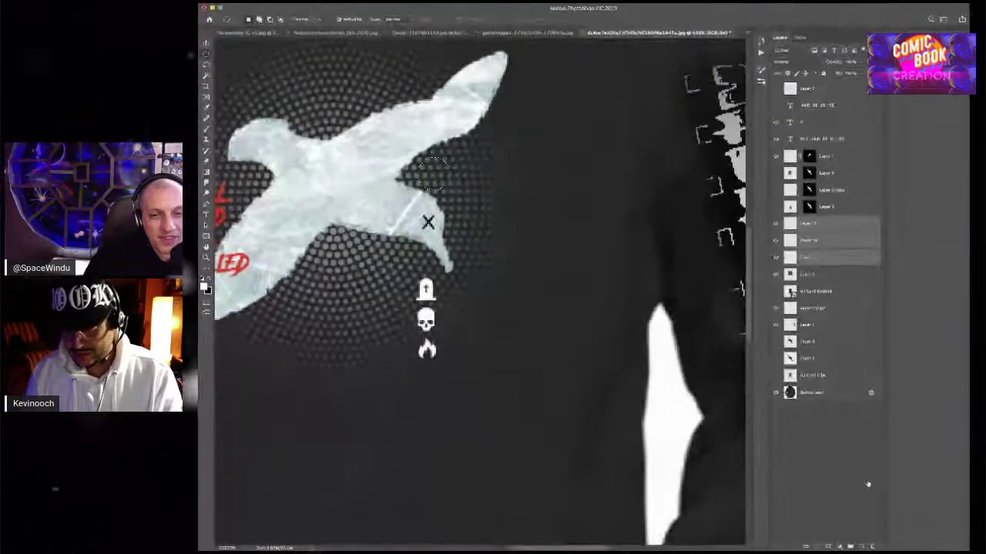
pyautogui.click(861, 546)
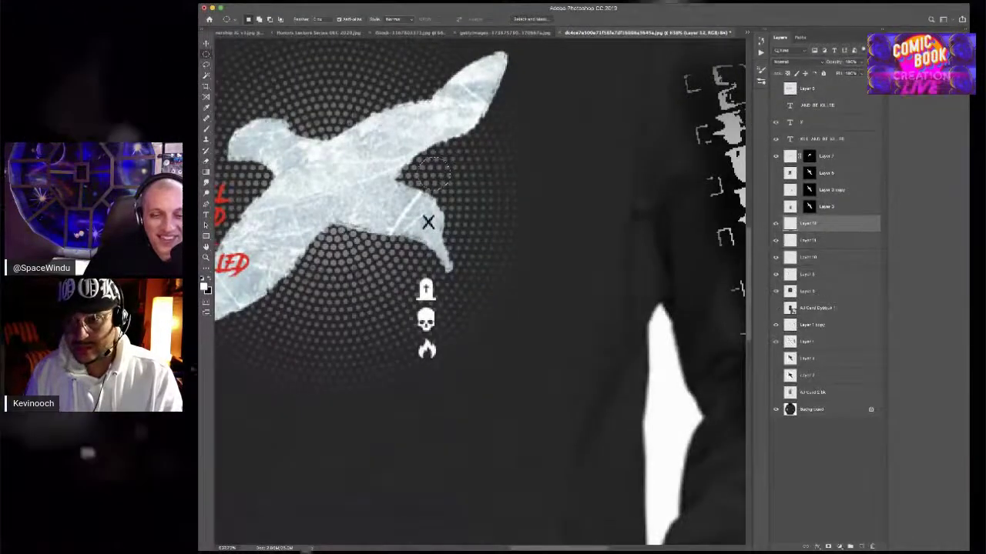
pyautogui.press('i')
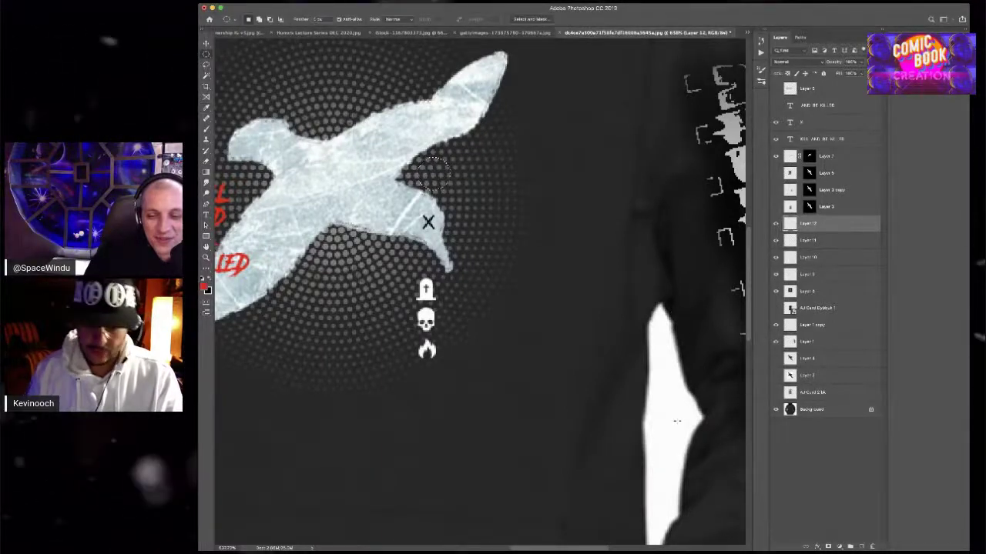
pyautogui.click(434, 174)
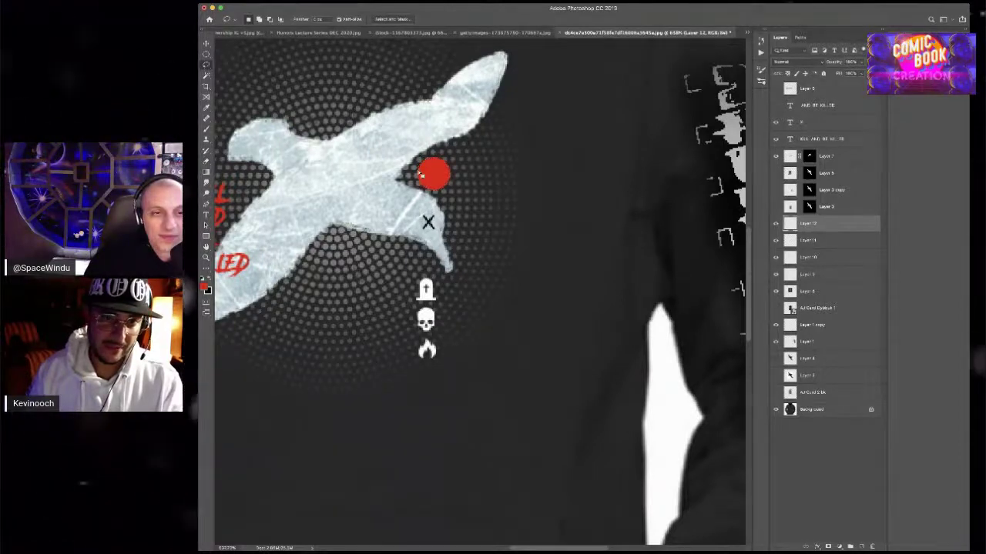
# Add a pointed red tip to the circle to form a drop, and place it scaled down between the beak and the tombstone
pyautogui.click(421, 164)
pyautogui.click(435, 133)
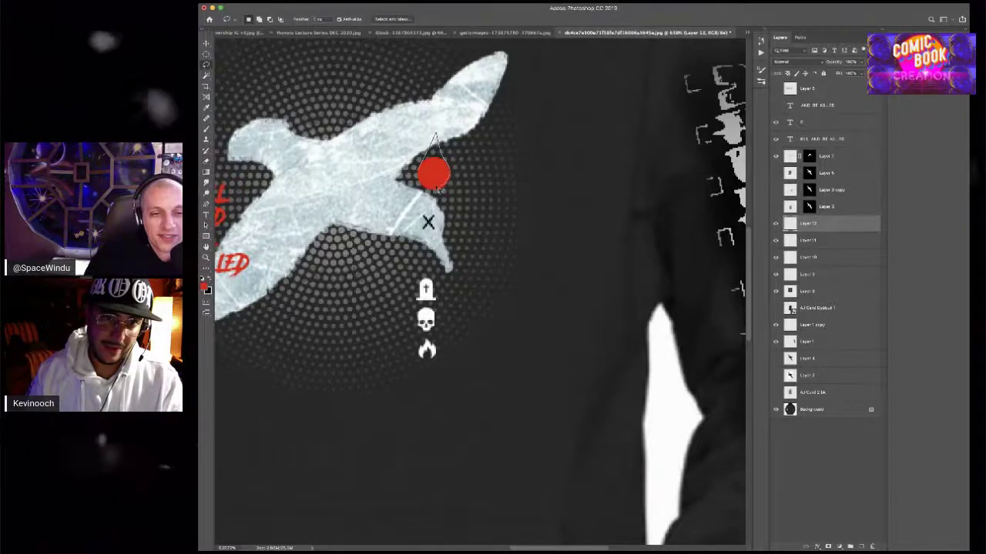
pyautogui.hotkey('alt', 'BackSpace')
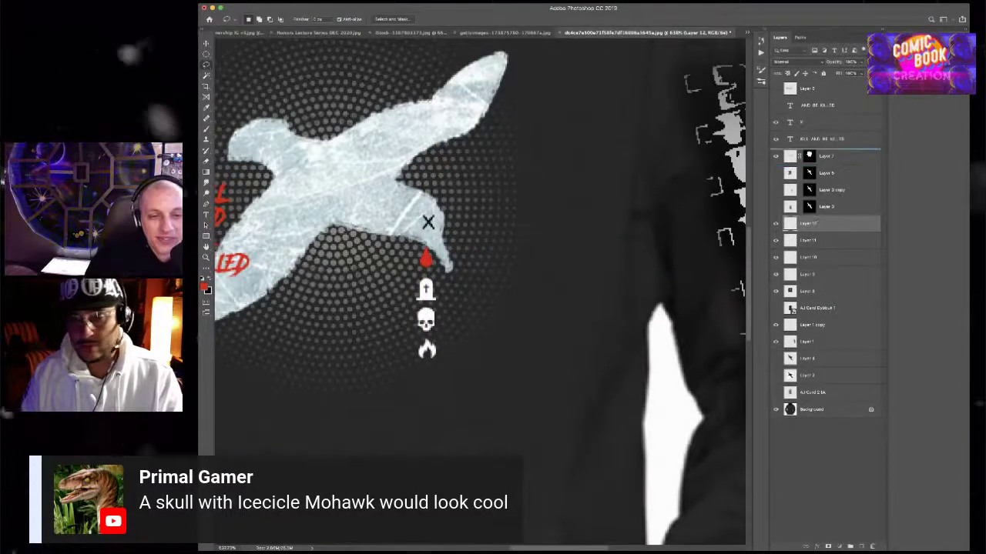
# Move the red drop's layer directly above the masked ice-textured bird layer
pyautogui.moveTo(808, 154); pyautogui.dragTo(809, 151)
pyautogui.press('v')
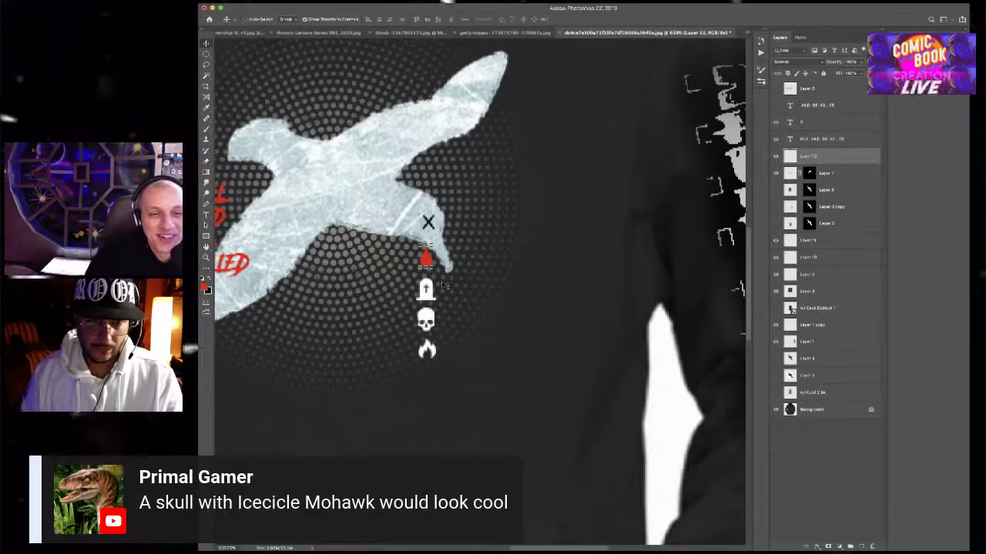
pyautogui.scroll(-2, 444, 285)
pyautogui.hscroll(-3, 442, 280)
pyautogui.scroll(-2, 441, 281)
pyautogui.click(206, 53)
pyautogui.scroll(-8, 627, 207)
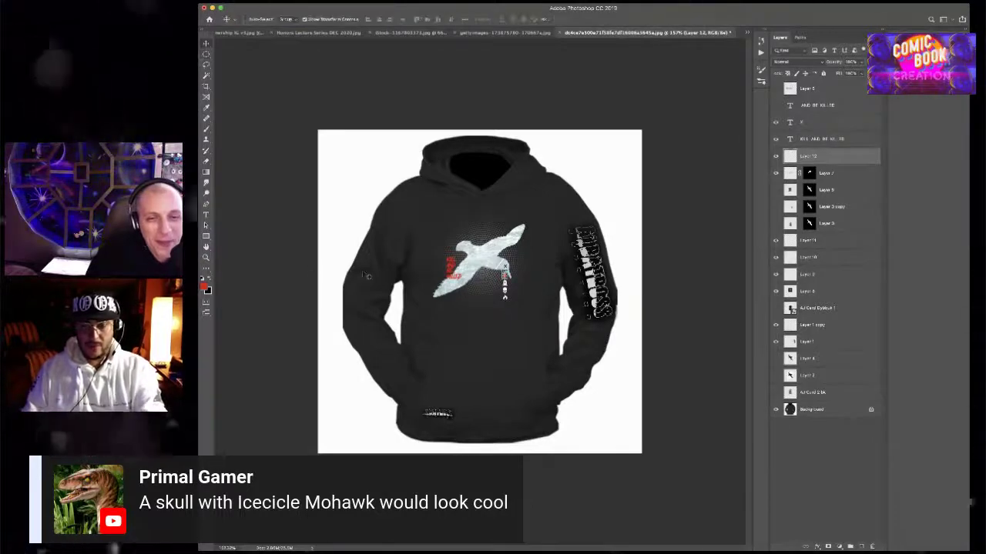
# Try the sleeve title on the chest instead, rotated horizontal, scaled down and centred above the bird
pyautogui.keyDown('super'); pyautogui.click(590, 272); pyautogui.keyUp('super')
pyautogui.moveTo(626, 269); pyautogui.dragTo(598, 236)
pyautogui.moveTo(590, 270); pyautogui.dragTo(453, 214)
pyautogui.moveTo(406, 176); pyautogui.dragTo(456, 220)
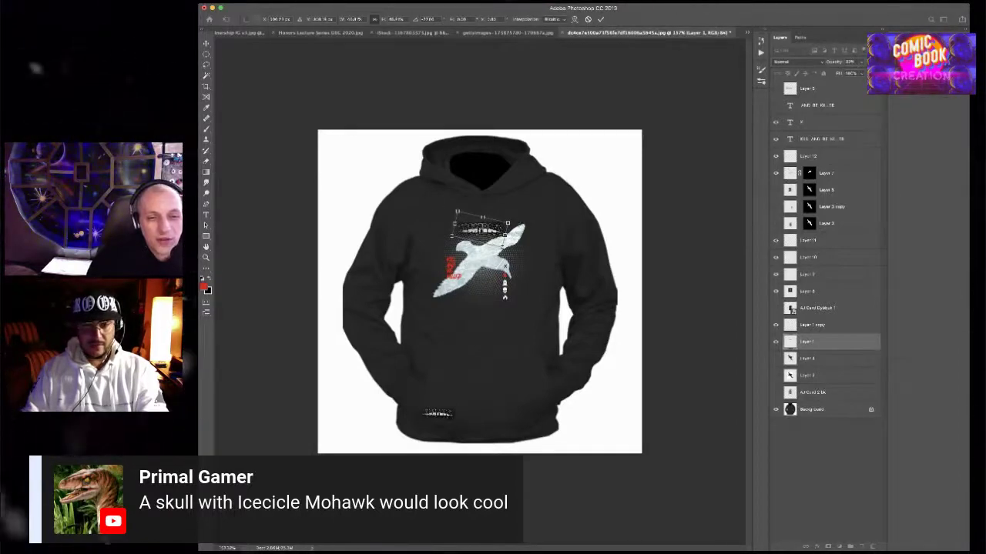
pyautogui.moveTo(509, 222); pyautogui.dragTo(453, 252)
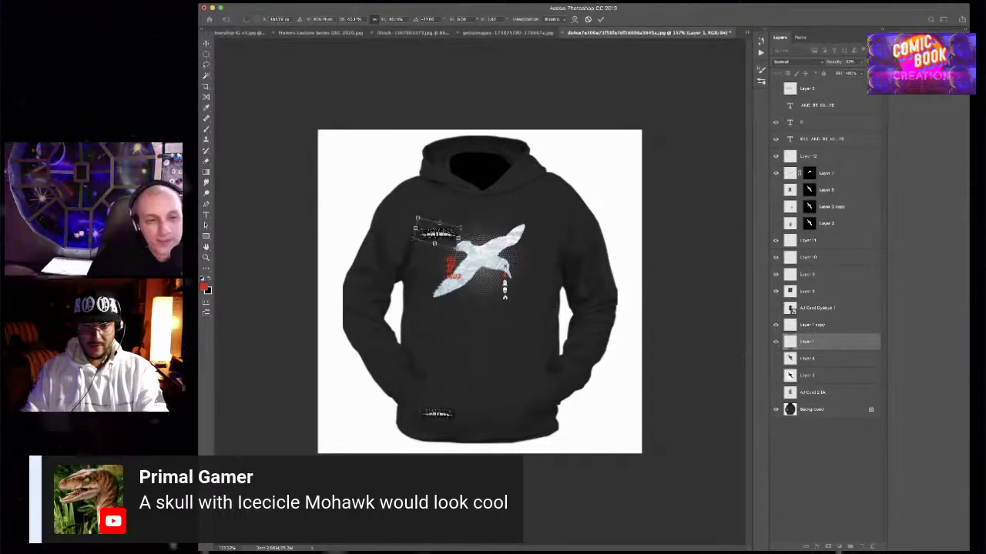
pyautogui.moveTo(427, 227); pyautogui.dragTo(425, 225)
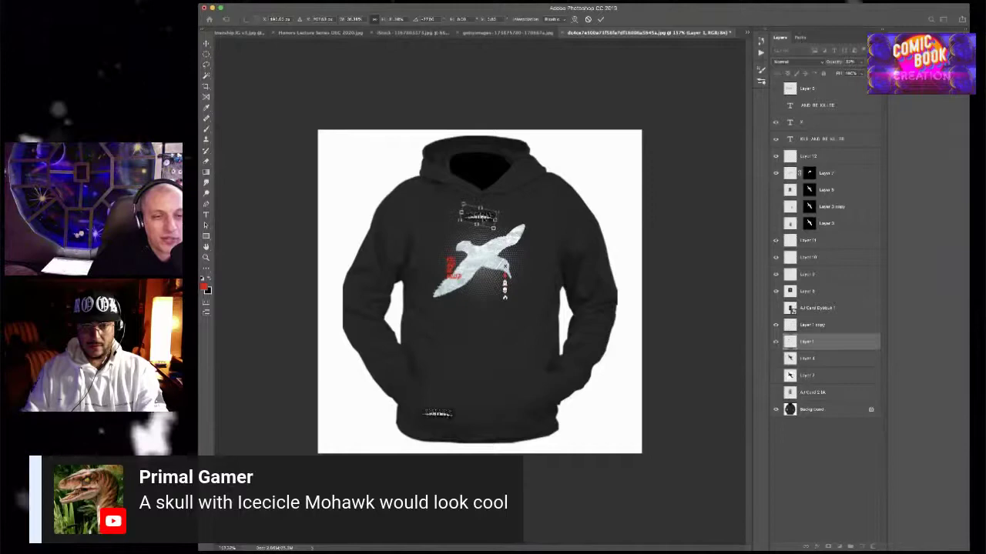
pyautogui.press('Return')
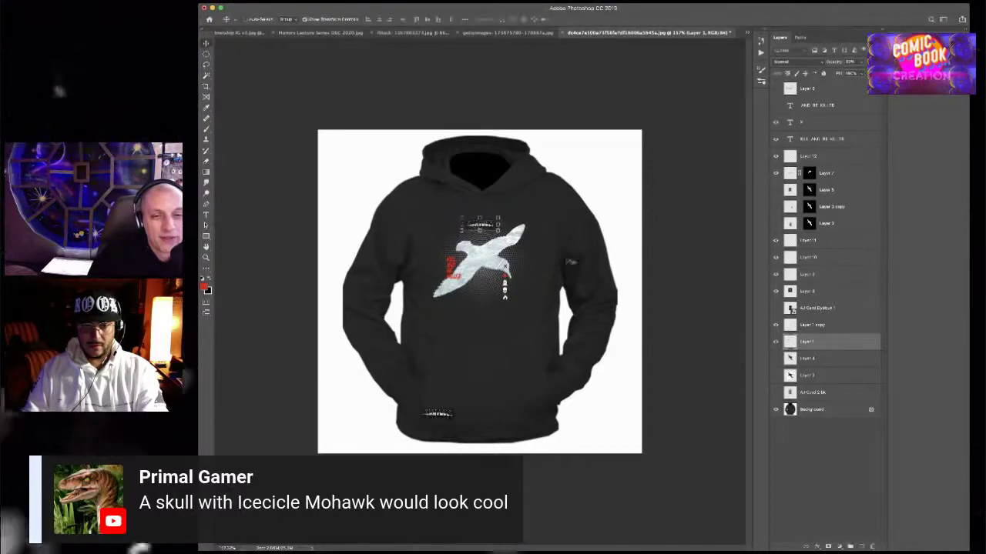
# Try the design with the hem title hidden, and undo the title and layer-order changes back to the sleeve and hem layout
pyautogui.click(437, 415)
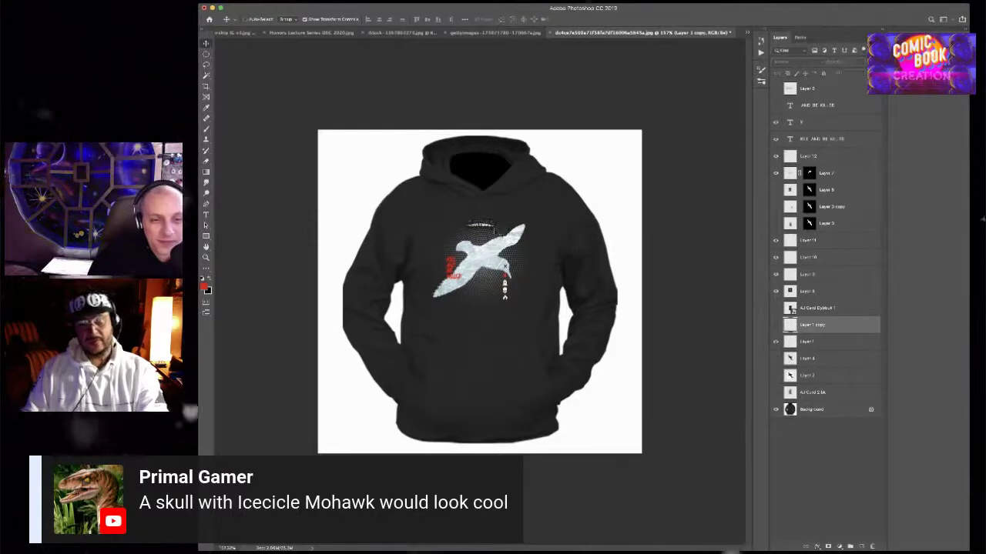
pyautogui.keyDown('super'); pyautogui.click(488, 226); pyautogui.keyUp('super')
pyautogui.moveTo(490, 228); pyautogui.dragTo(506, 229)
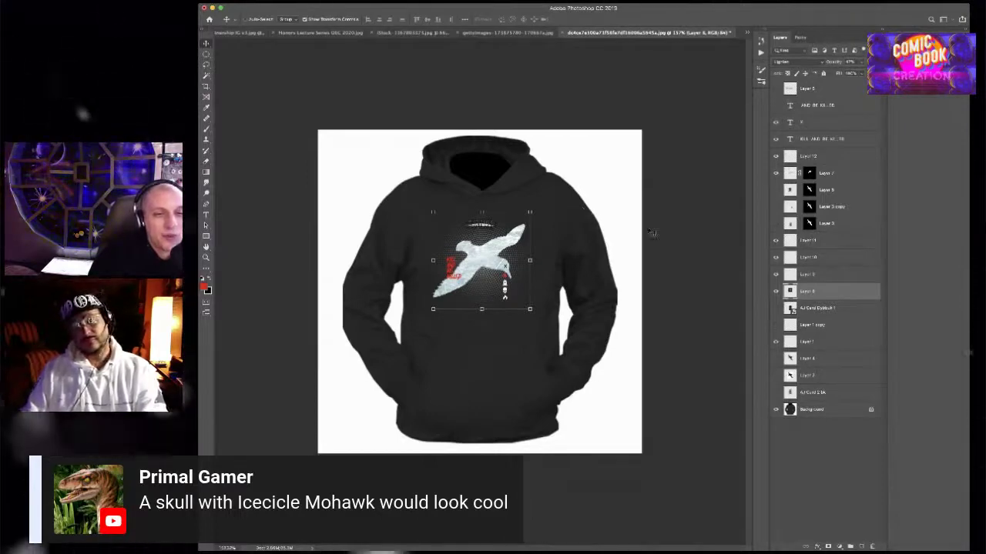
pyautogui.press('super+z')
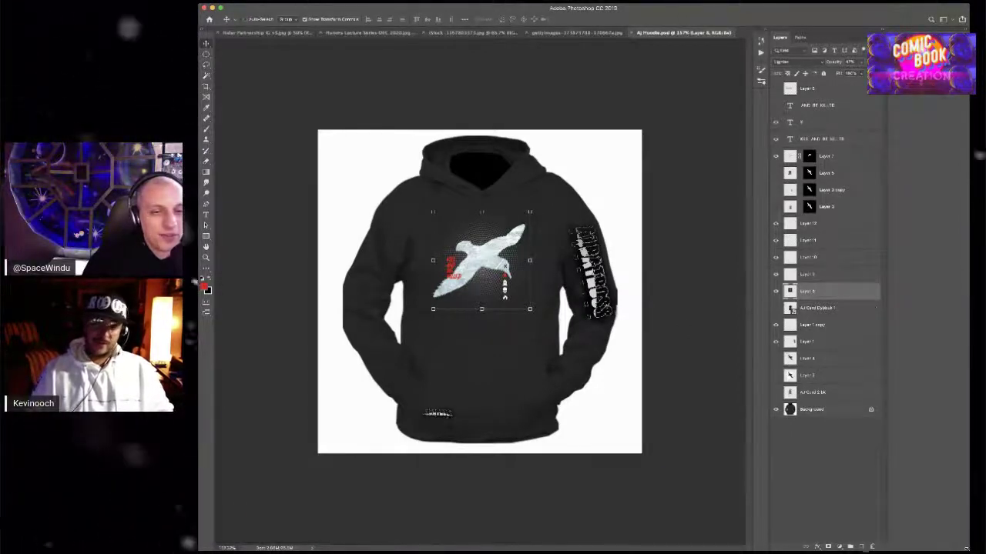
# Save the mockup as Aj Hoodie.psd and shrink the application window
pyautogui.moveTo(966, 549); pyautogui.dragTo(795, 512)
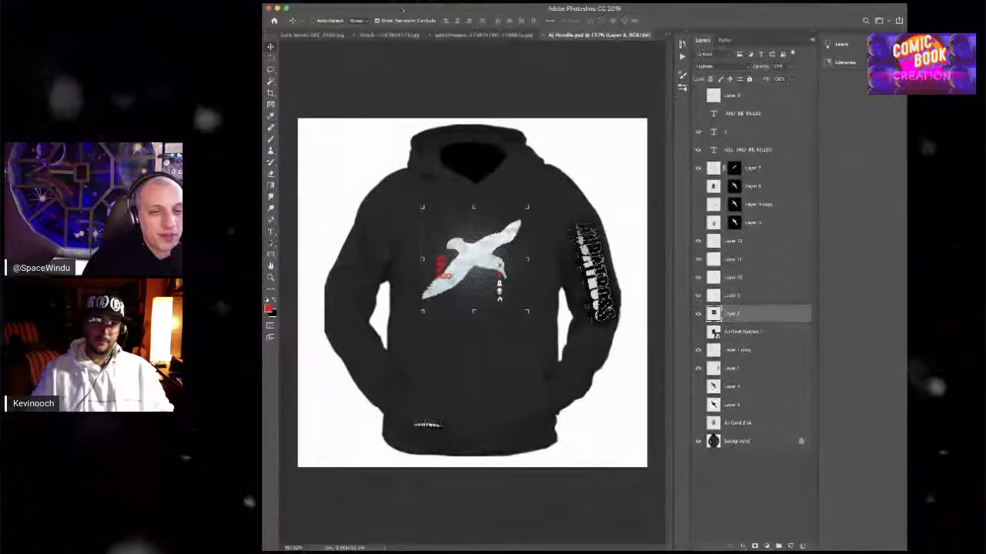